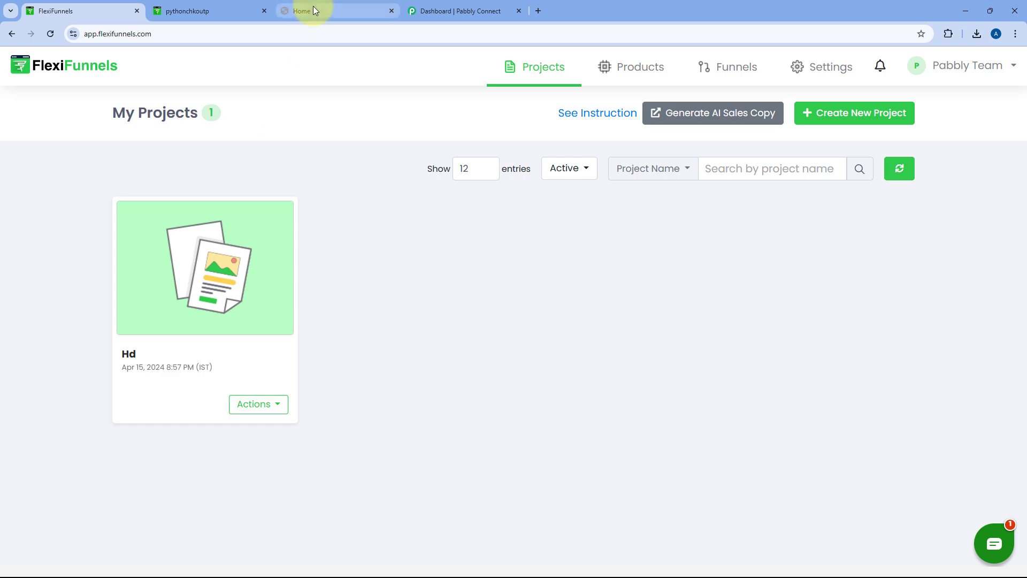
Leave the FlexiFunnels tab and switch to the Pabbly Connect dashboard tab
left_click(313, 8)
left_click(455, 7)
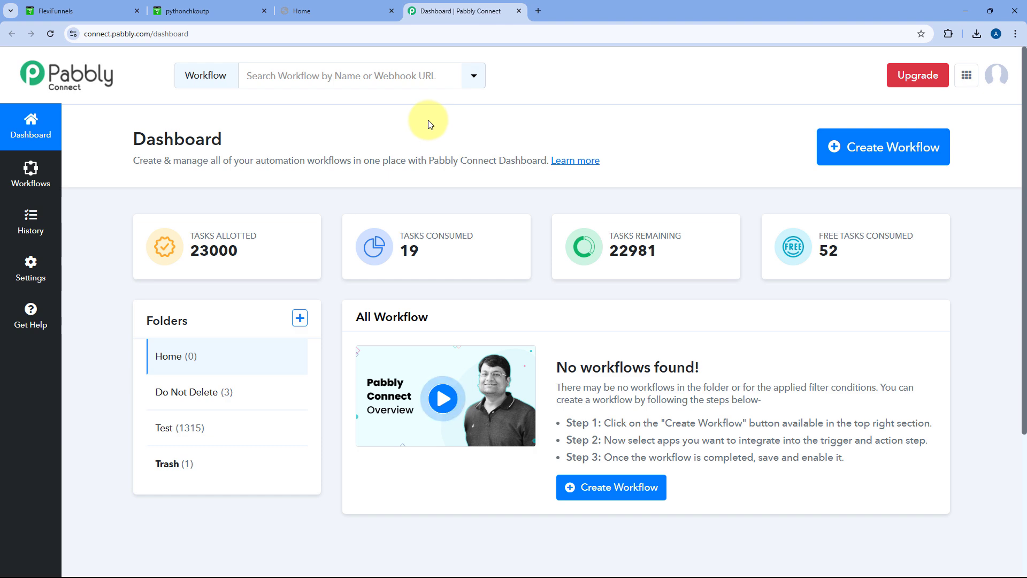
Create a new workflow named 'FlexiFunnels to Graphy', keeping the Home folder
left_click(849, 140)
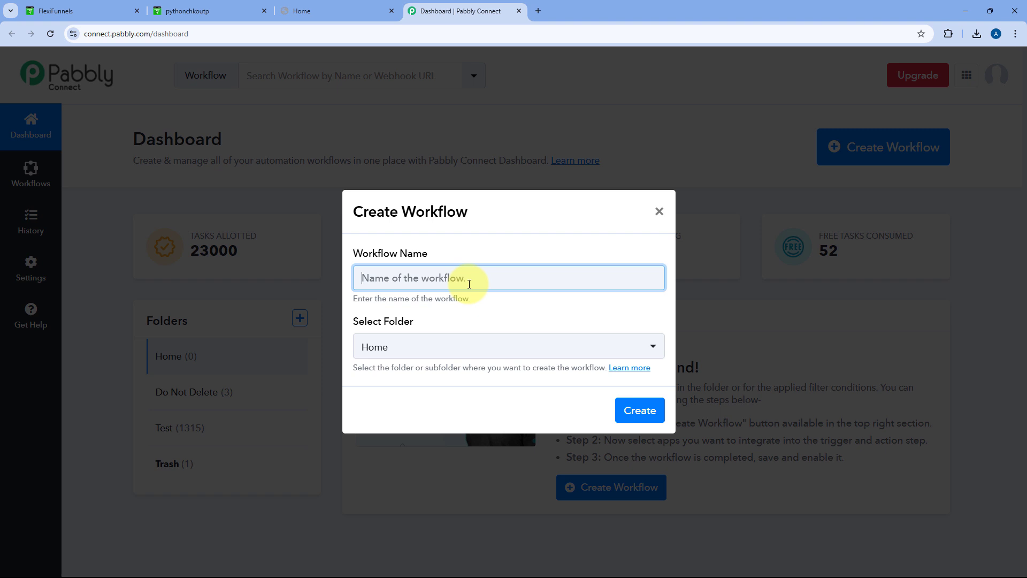
type("Flexi")
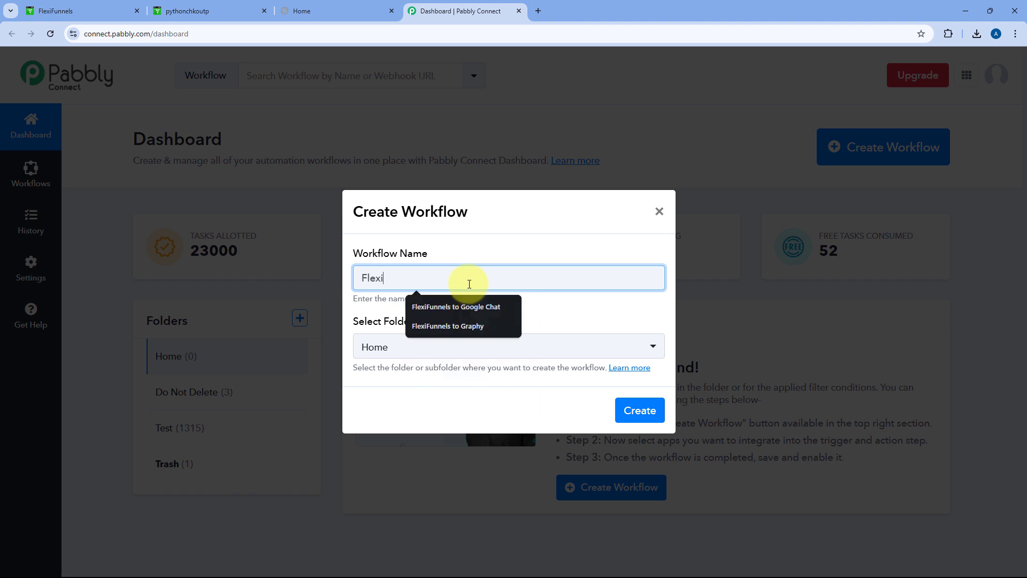
key("BackSpace")
type("Funnels to Graphy")
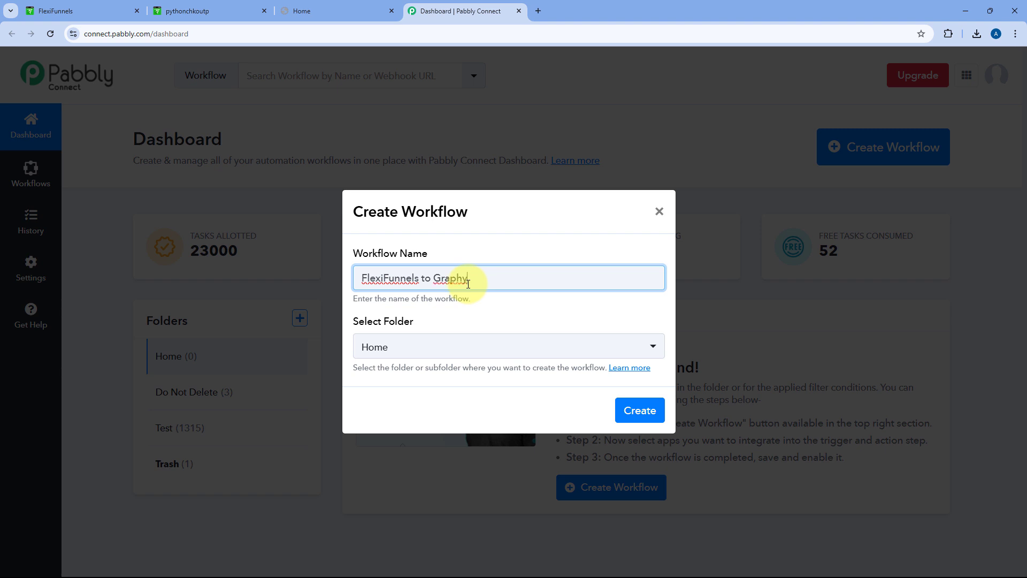
left_click(631, 410)
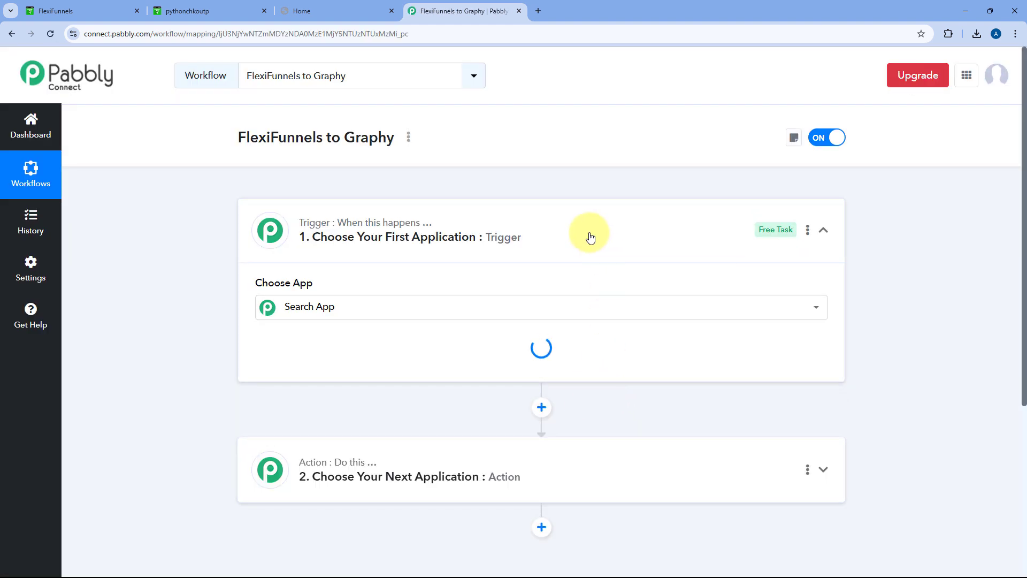
left_click(589, 228)
scroll(225, 251, "down", 1)
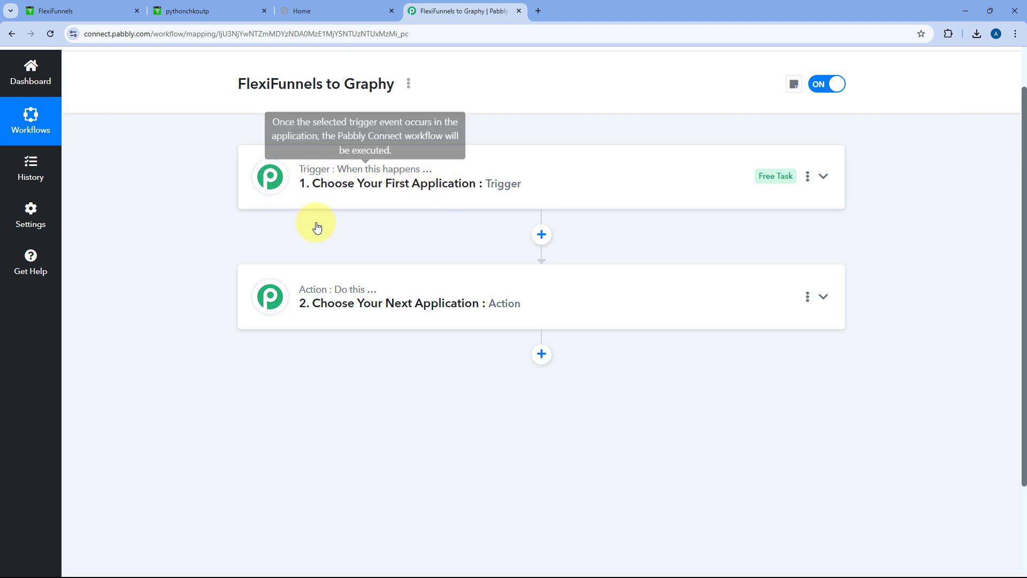
mouse_move(289, 298)
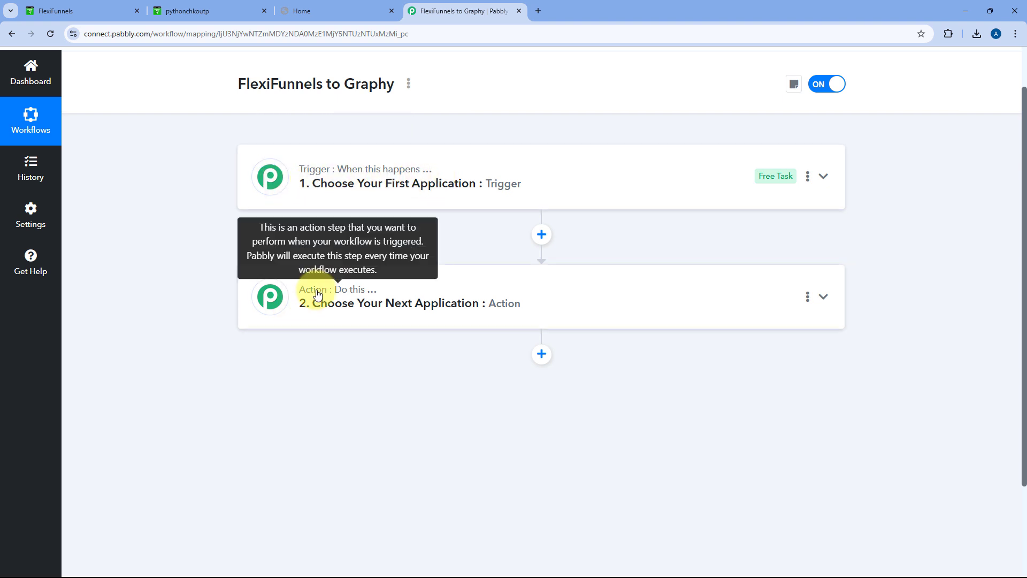
left_click(532, 188)
scroll(171, 206, "up", 1)
scroll(183, 206, "down", 2)
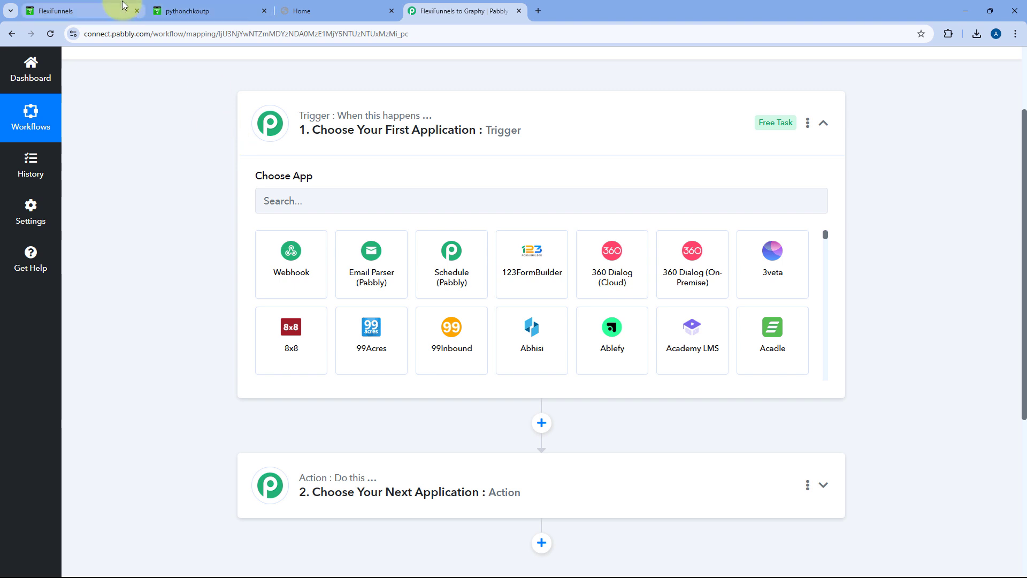
left_click(86, 10)
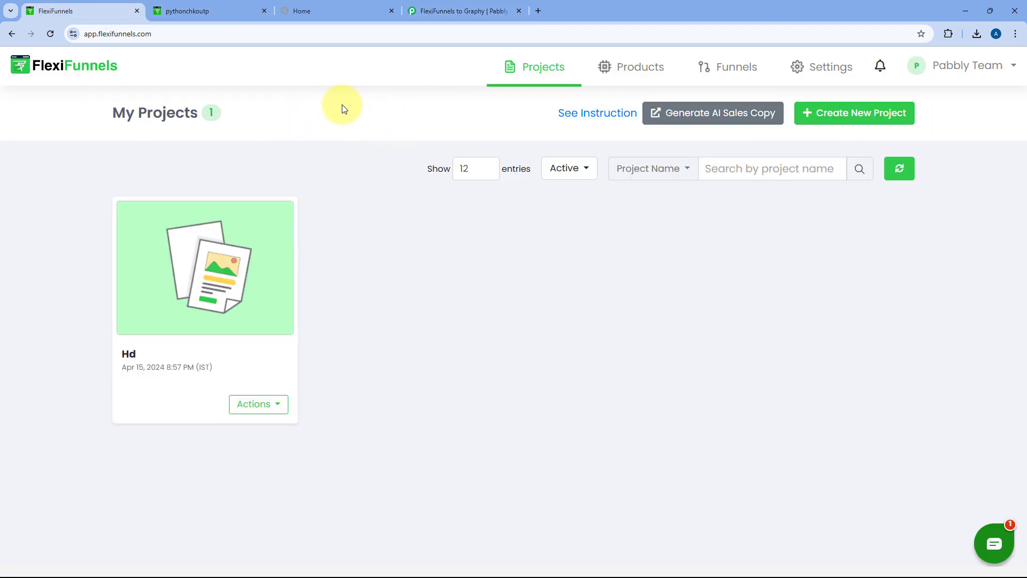
left_click(423, 11)
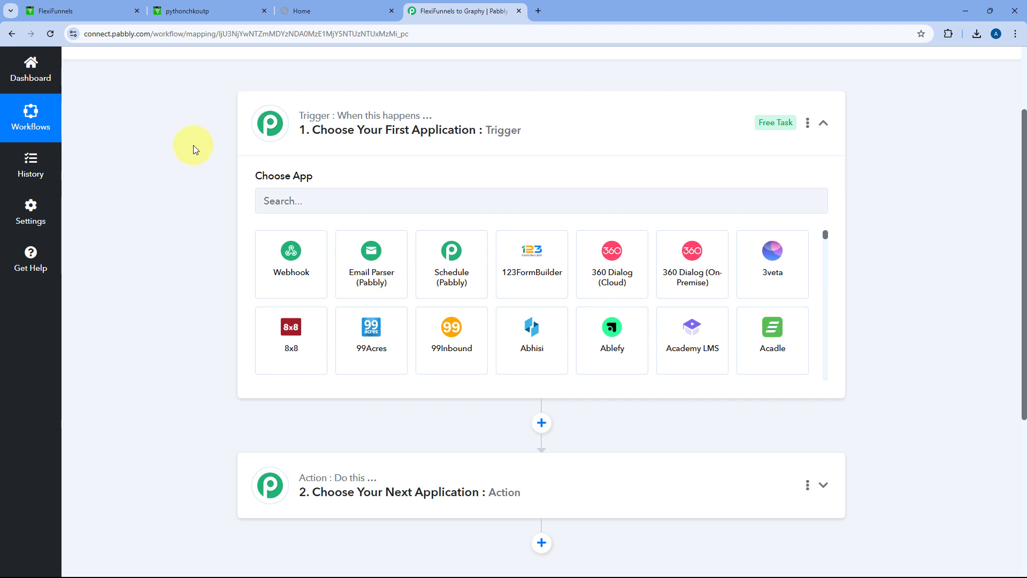
left_click(205, 2)
scroll(219, 115, "up", 1)
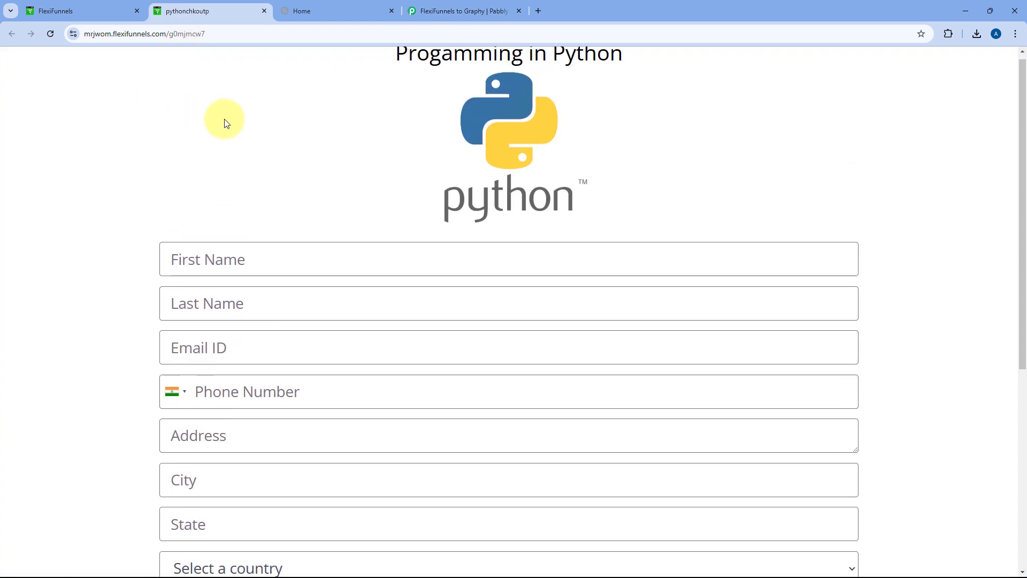
scroll(220, 115, "down", 3)
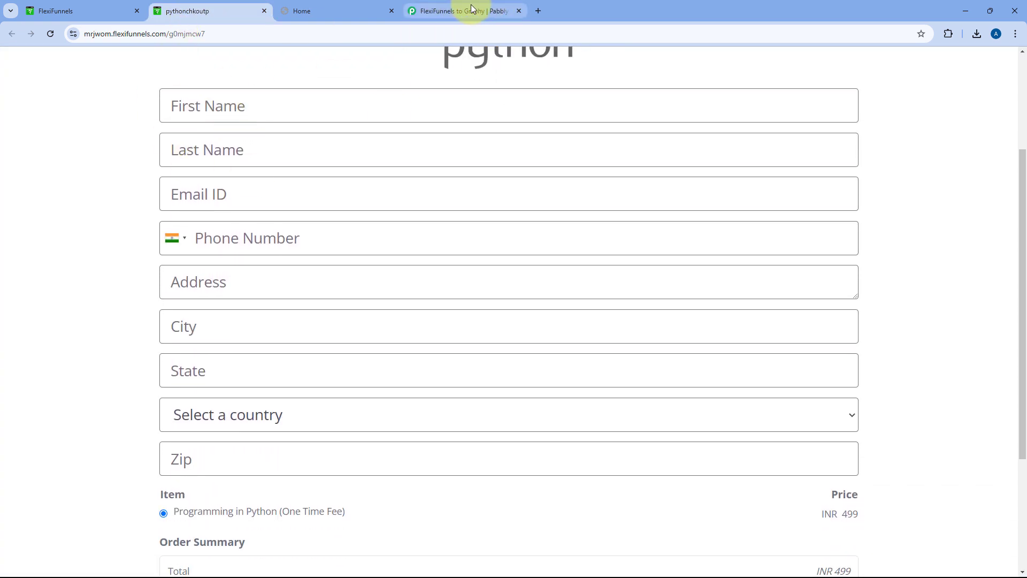
left_click(468, 11)
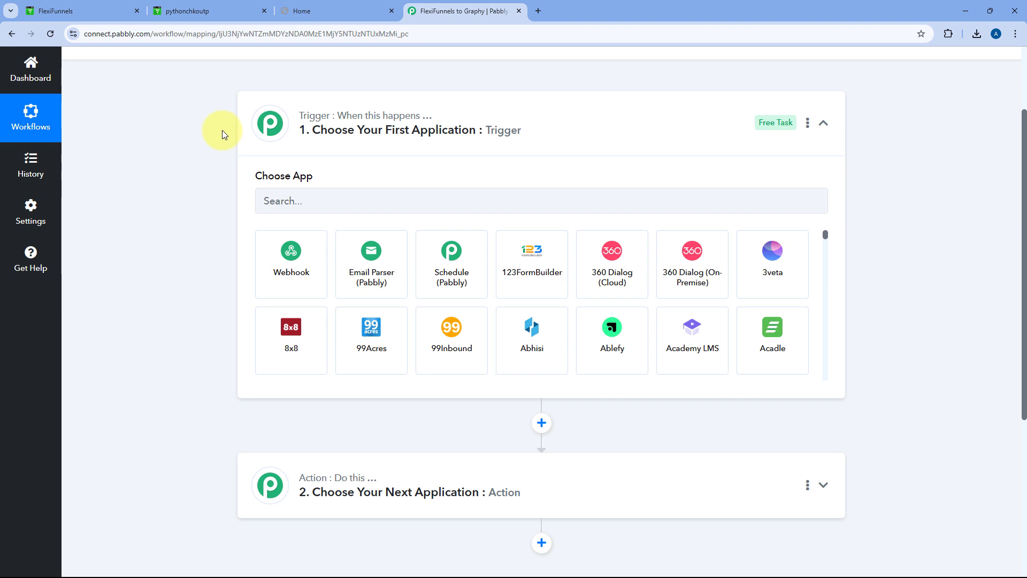
scroll(222, 155, "down", 2)
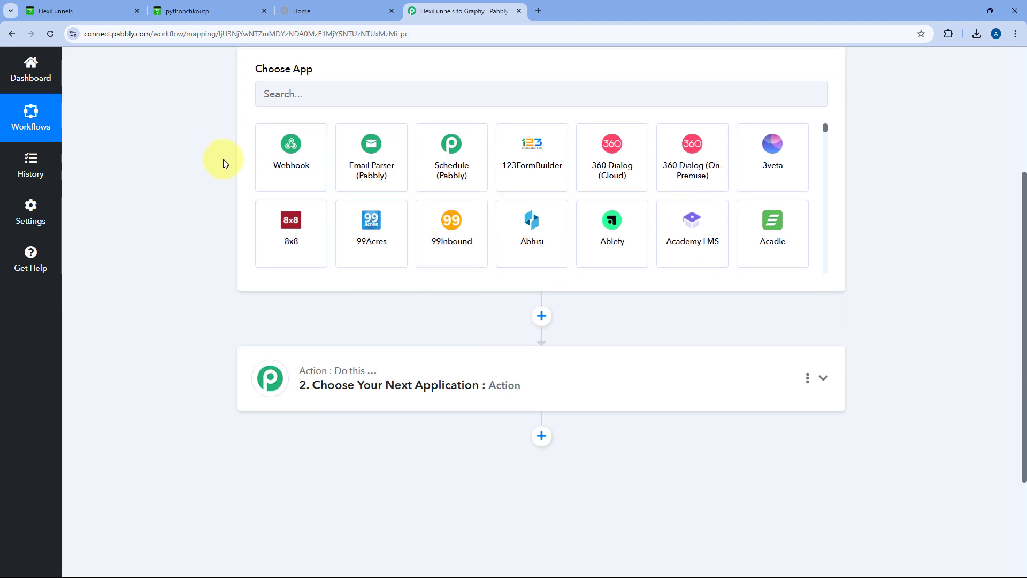
left_click(292, 10)
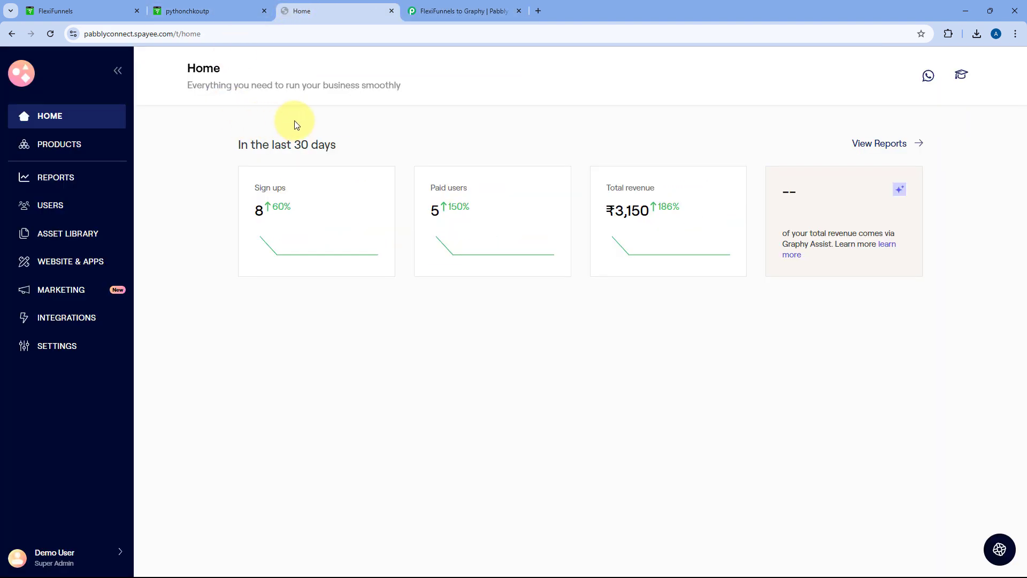
left_click(450, 10)
scroll(187, 153, "up", 2)
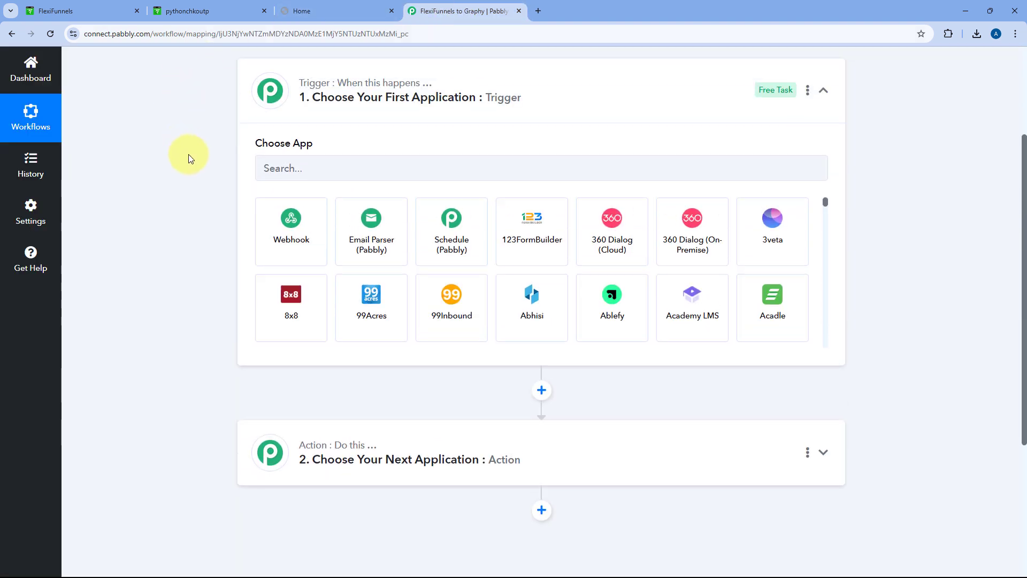
scroll(189, 154, "up", 1)
Set the trigger app to FlexiFunnels with the New Purchase event, then select the webhook setup instructions
left_click(303, 202)
type("Fle")
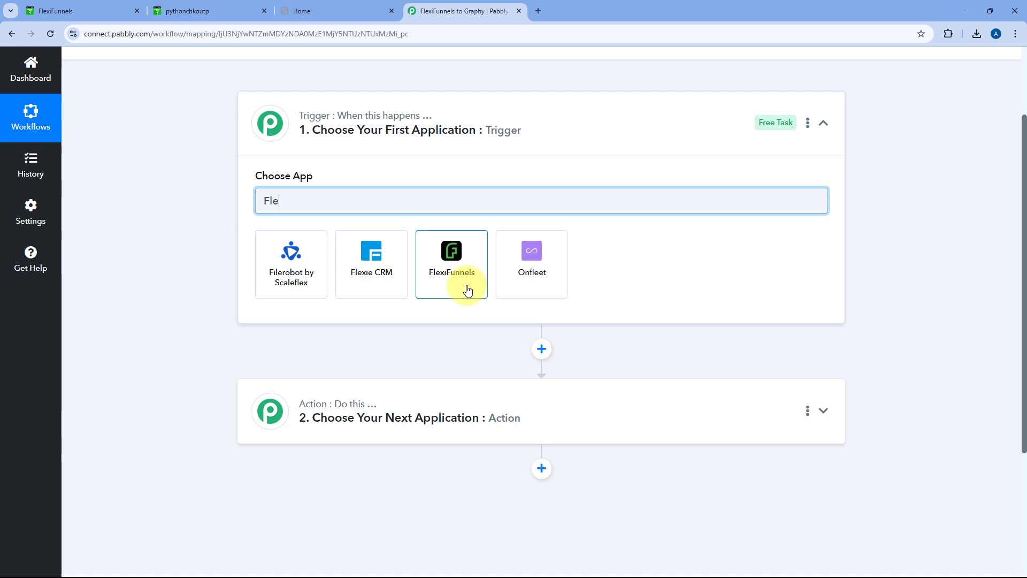
left_click(468, 290)
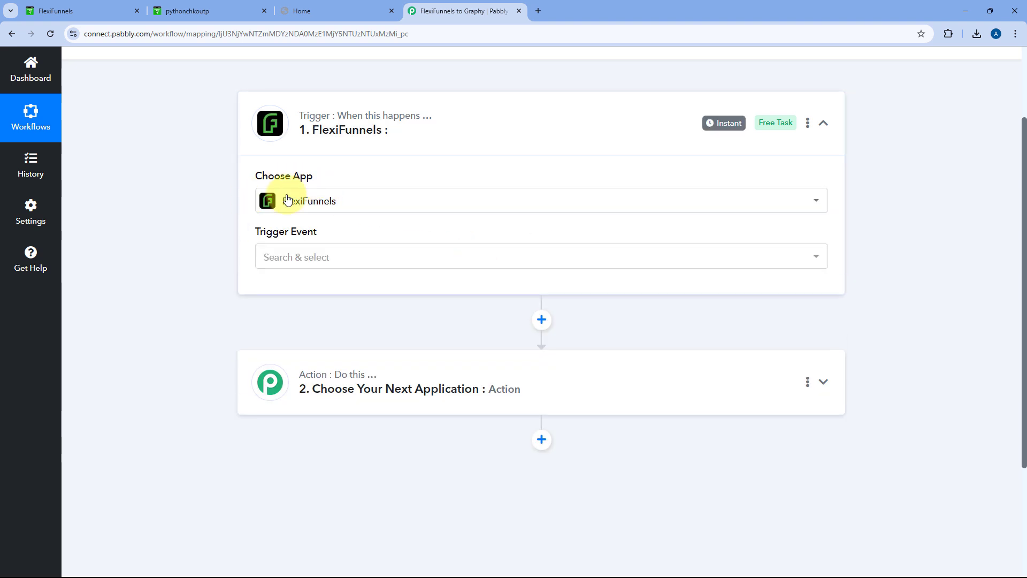
left_click(301, 259)
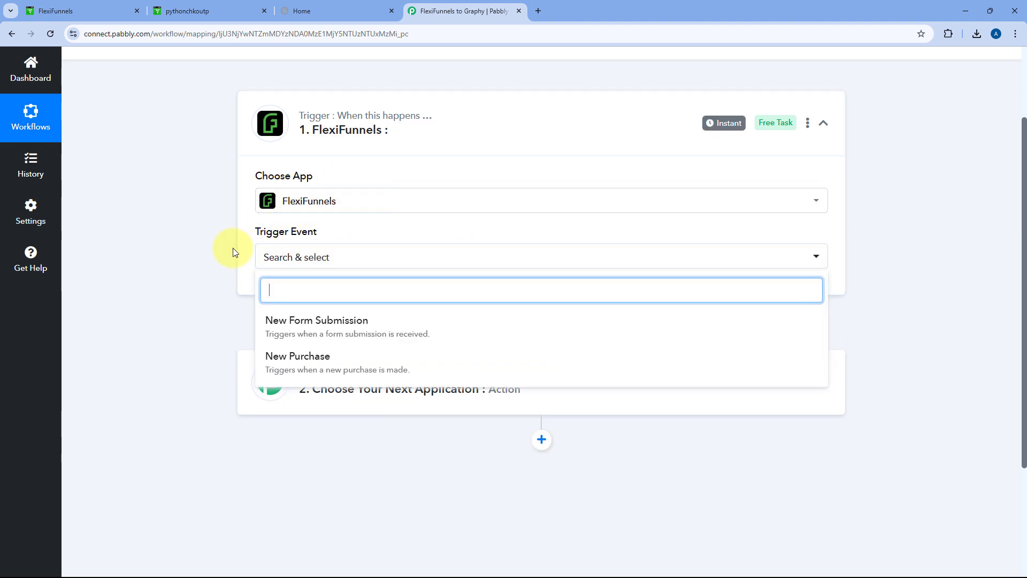
scroll(267, 236, "down", 1)
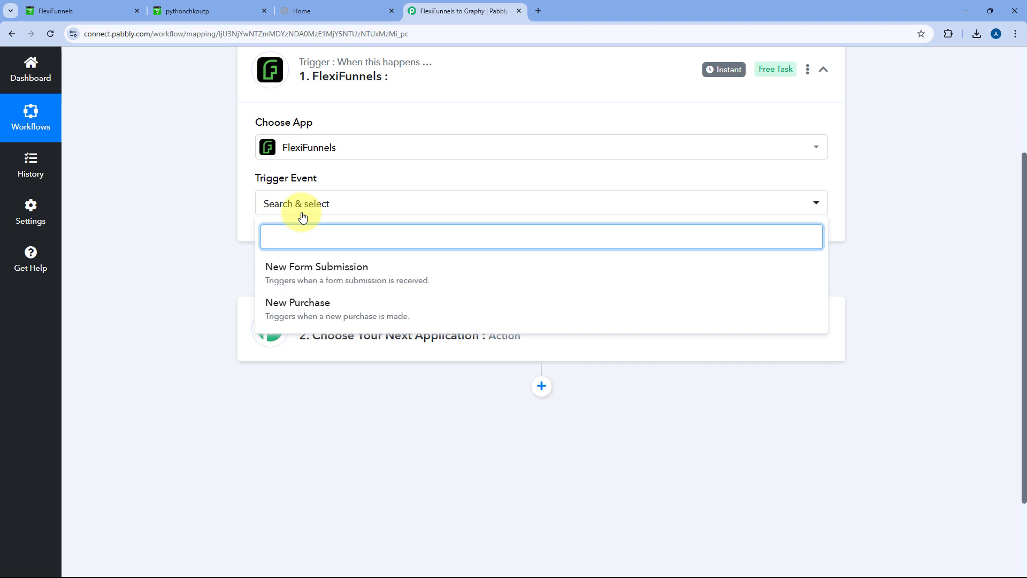
left_click(313, 306)
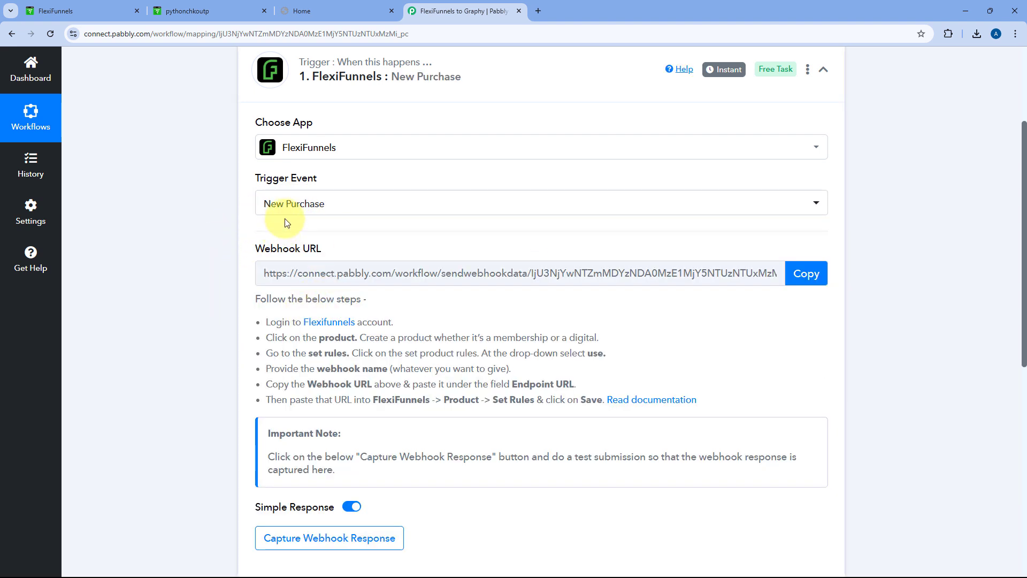
scroll(348, 232, "down", 1)
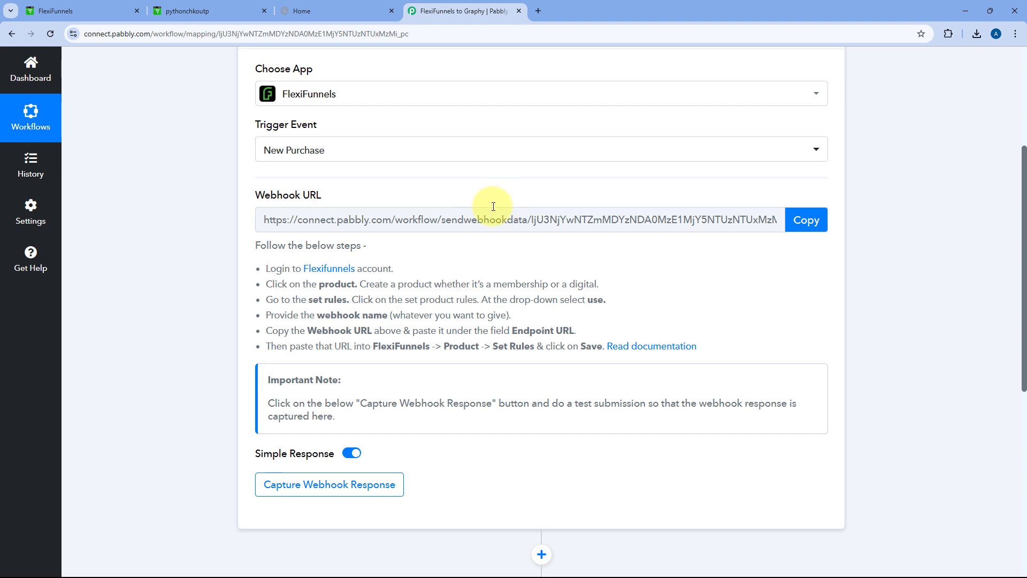
left_click_drag(257, 245, 699, 339)
Copy the webhook URL, start capturing a response, then edit Programming In Python in FlexiFunnels
left_click(678, 324)
left_click(806, 221)
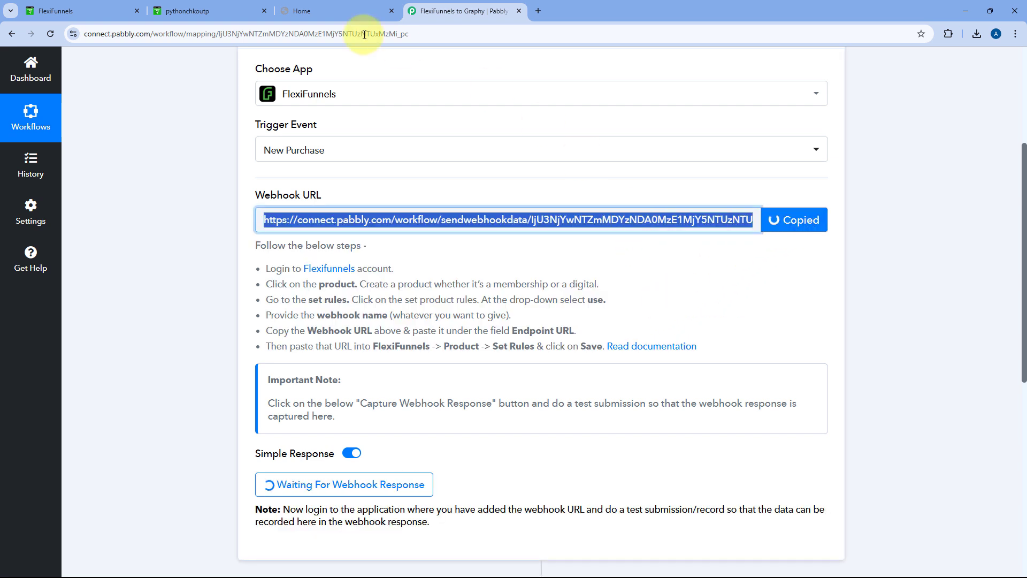
left_click(91, 11)
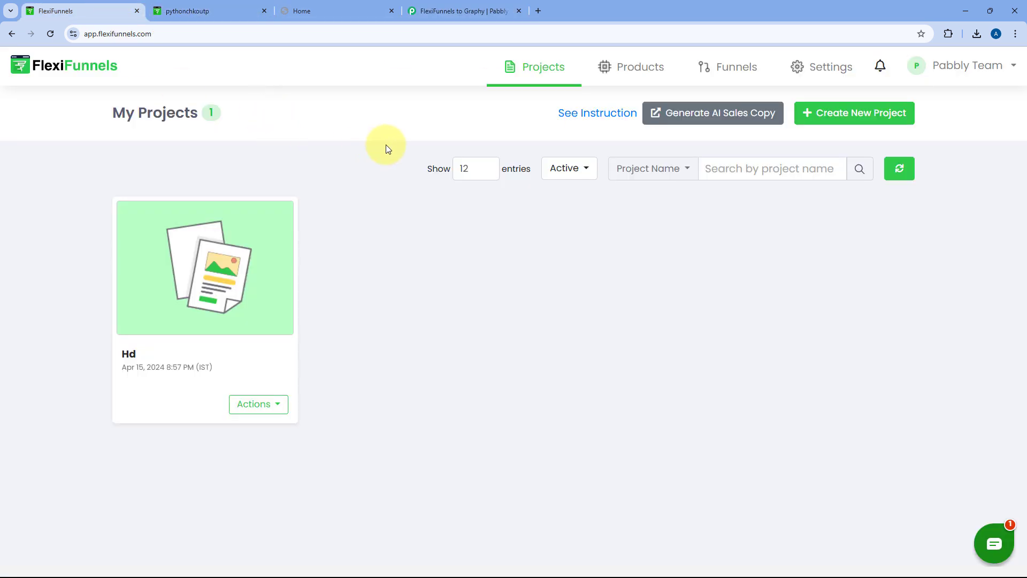
left_click(625, 68)
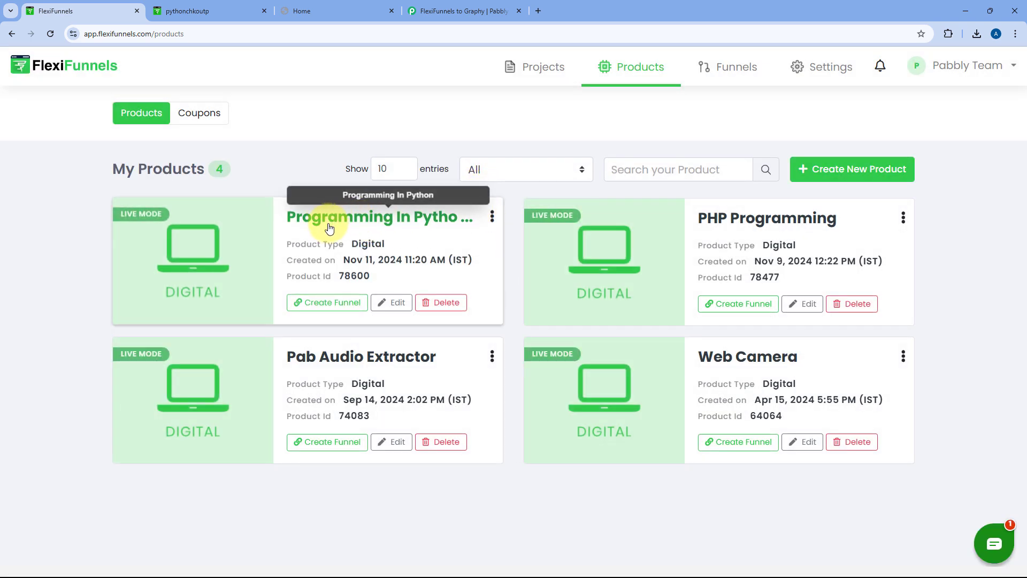
left_click(397, 305)
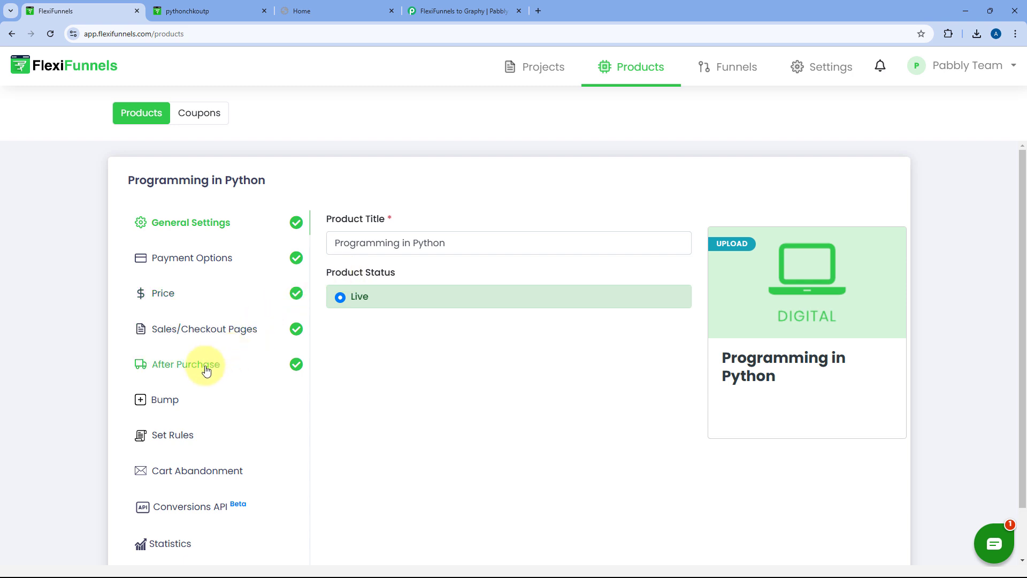
Add a product rule that fires on purchase for all pricing options and sends buyers to a webhook
left_click(188, 435)
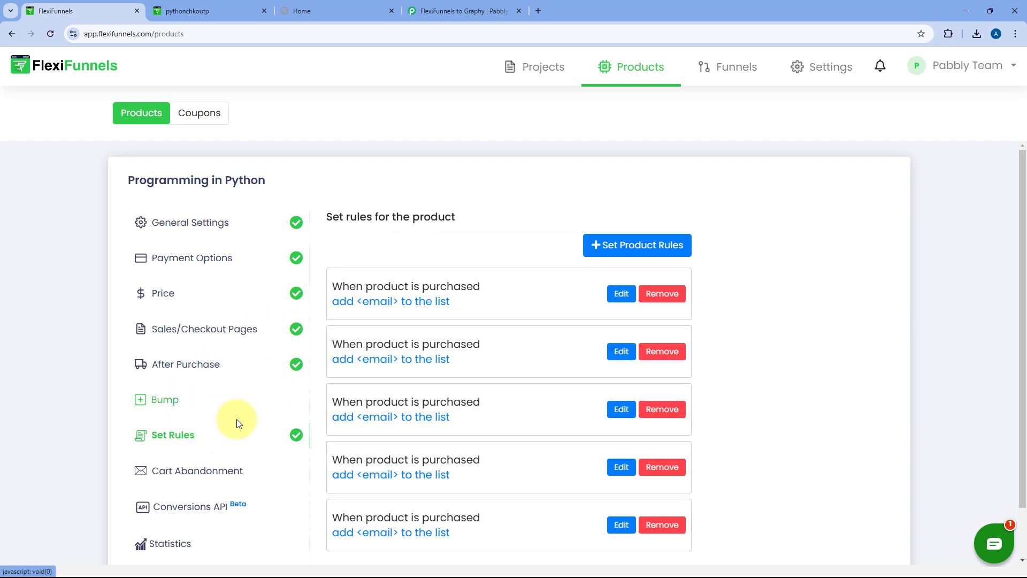
left_click(618, 247)
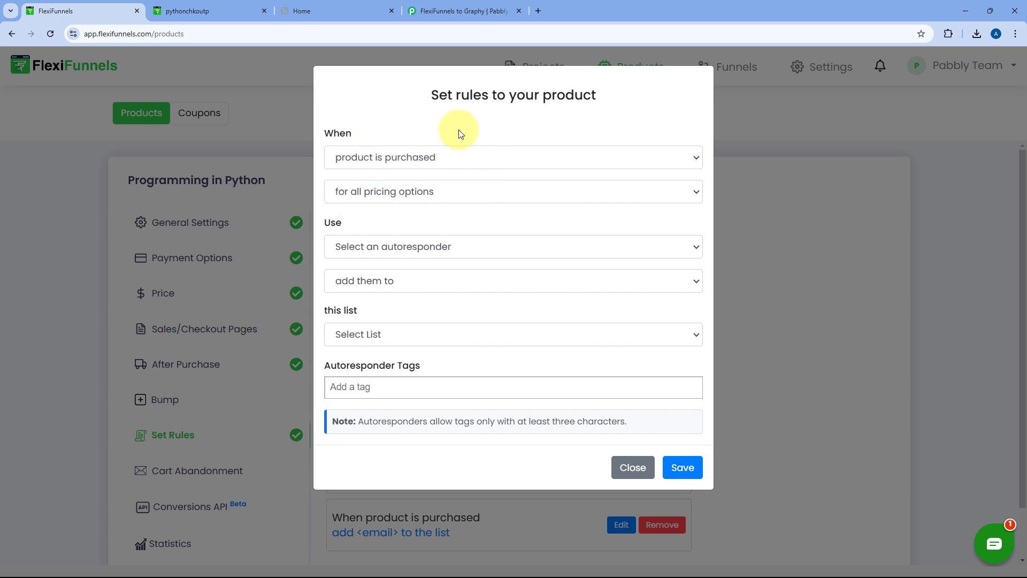
left_click(456, 157)
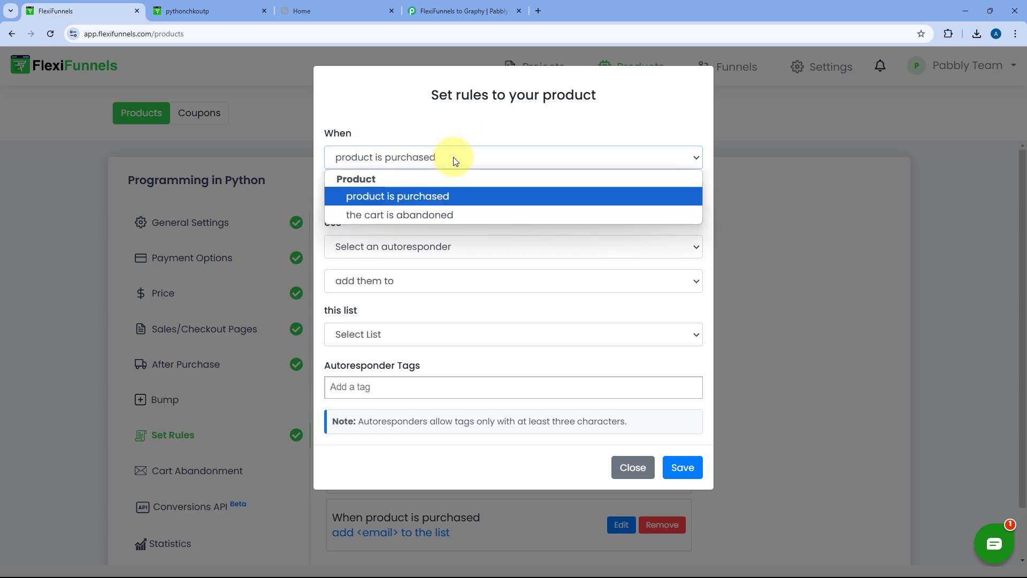
left_click(421, 197)
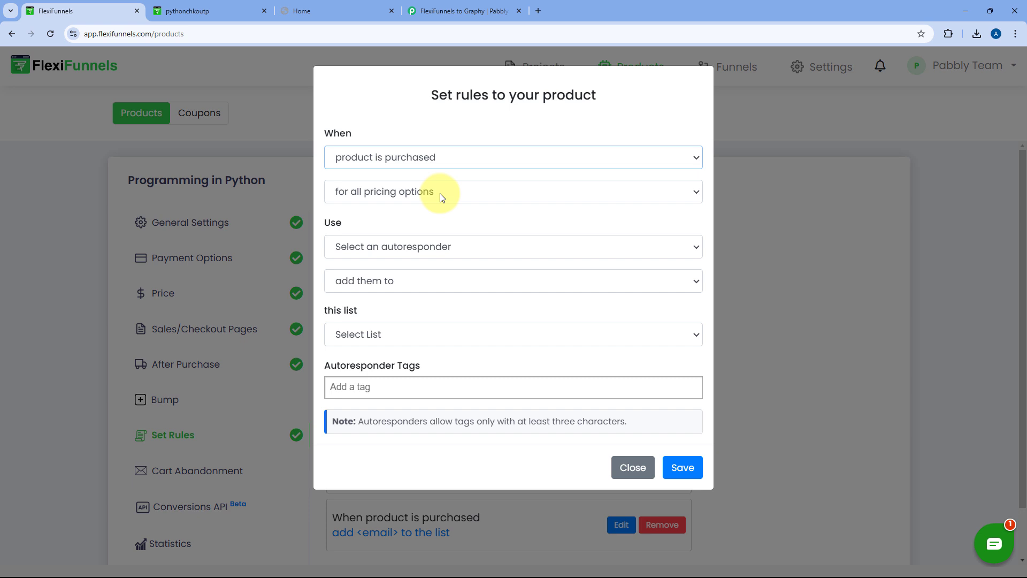
left_click(440, 194)
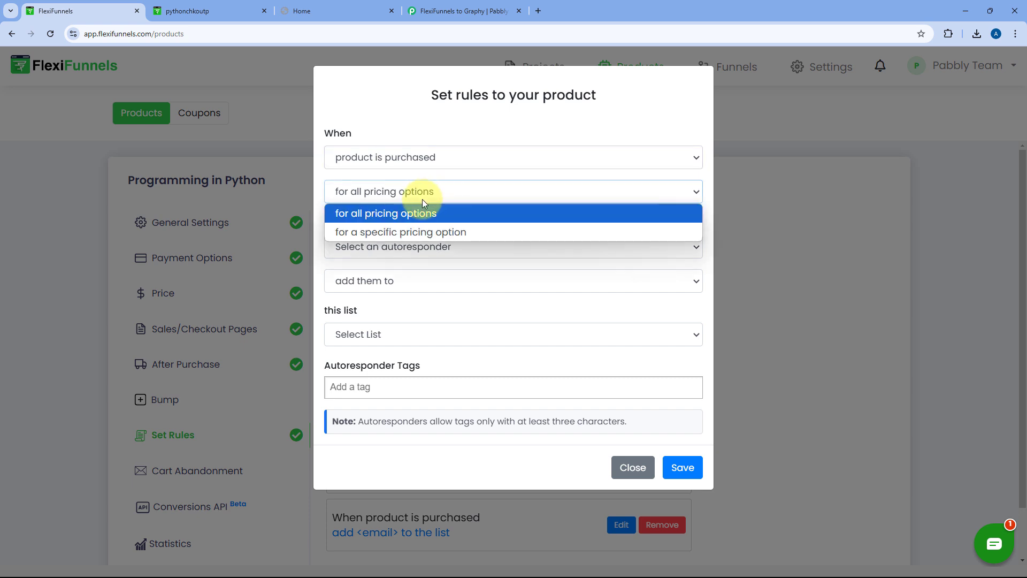
left_click(387, 212)
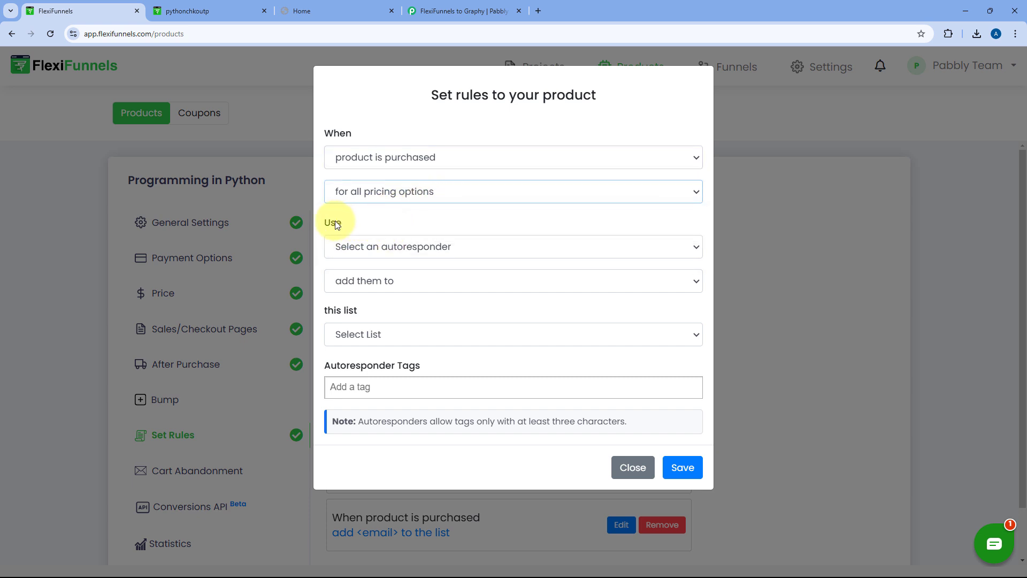
left_click(444, 246)
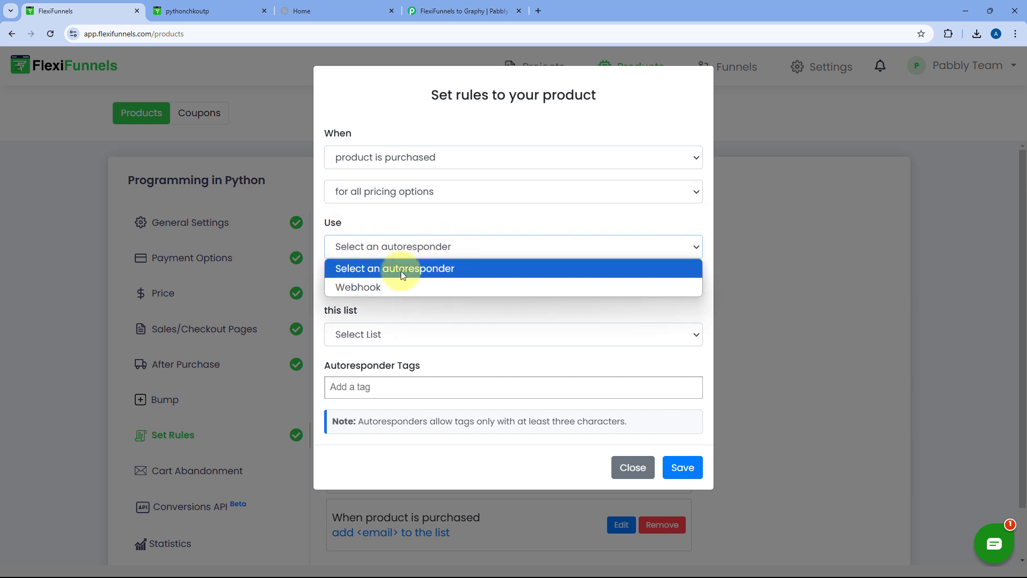
left_click(381, 287)
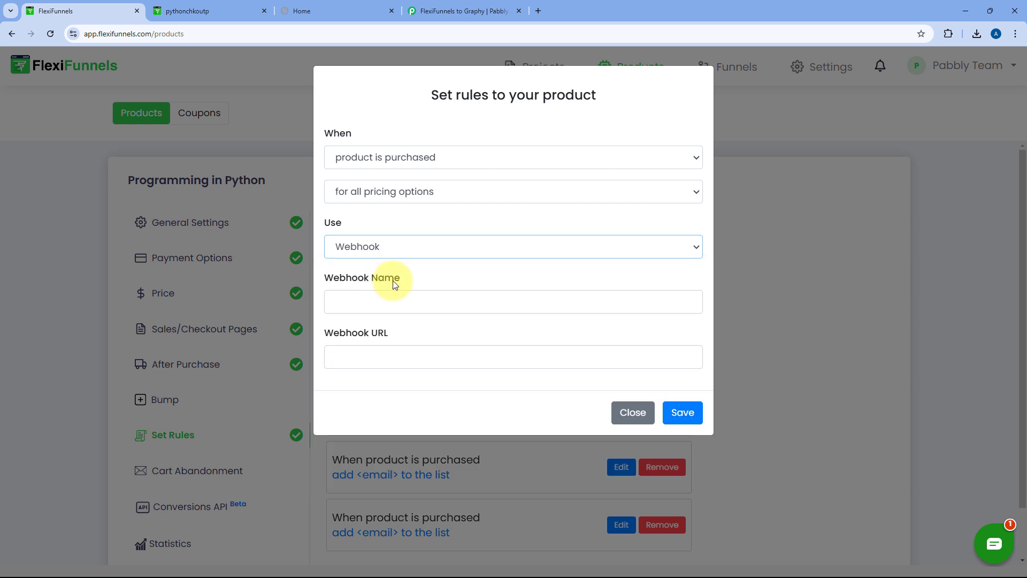
Name the webhook 'Pabbly Connect', paste the Pabbly webhook URL, and save the rule
left_click(407, 298)
type("Pab")
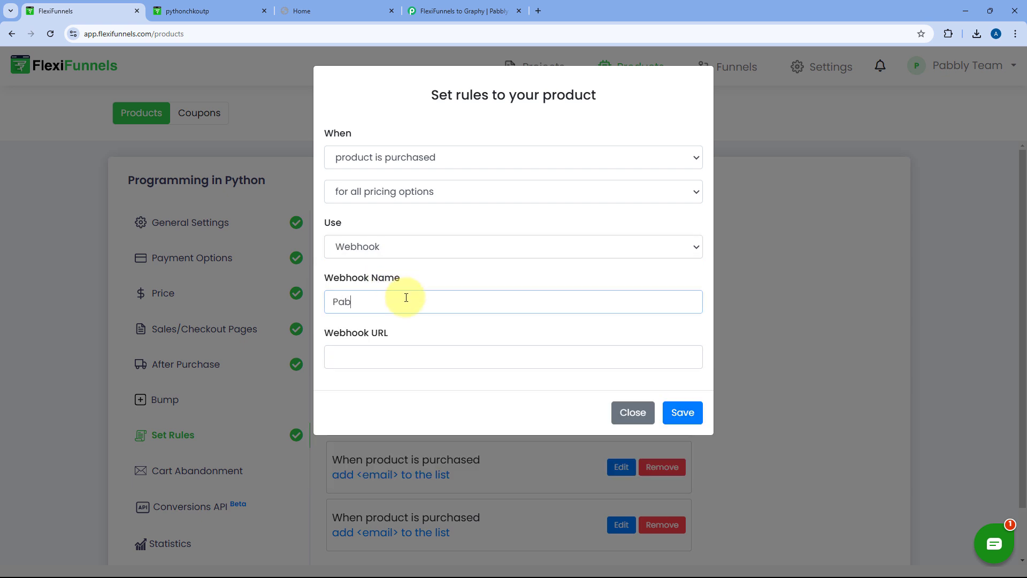
type("bly Connect")
left_click(378, 353)
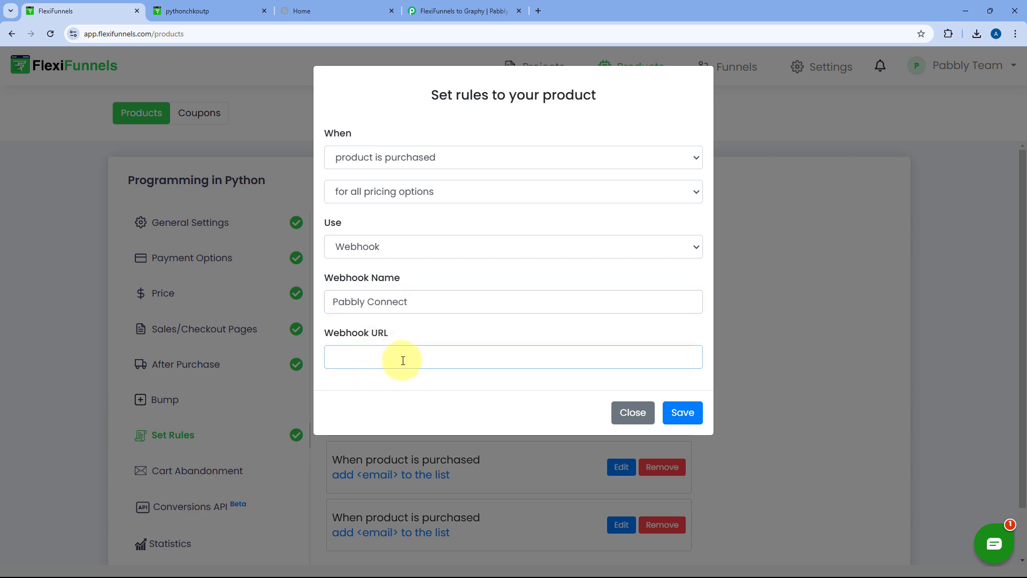
left_click(452, 11)
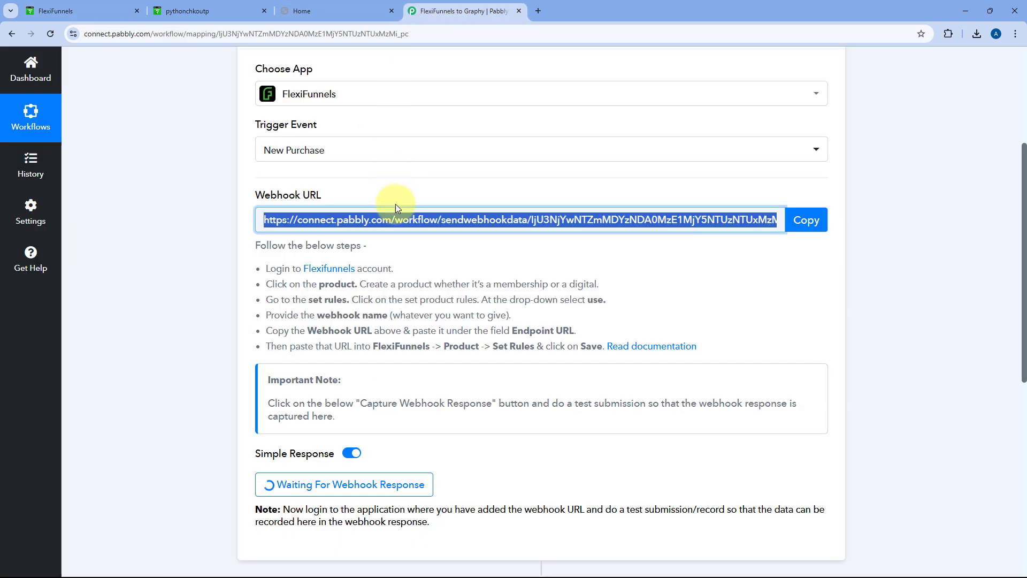
left_click(795, 222)
left_click(86, 11)
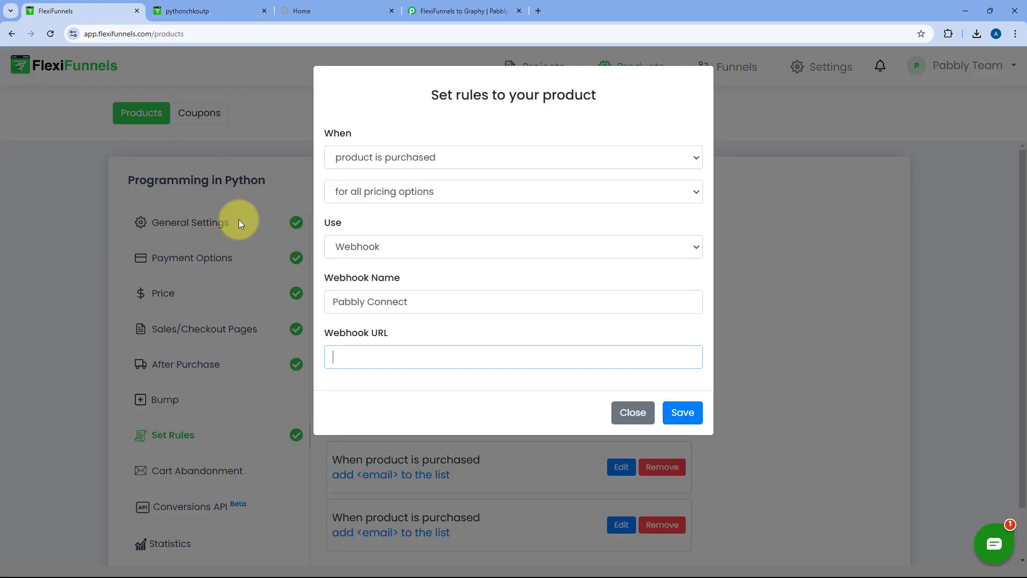
right_click(345, 359)
left_click(403, 205)
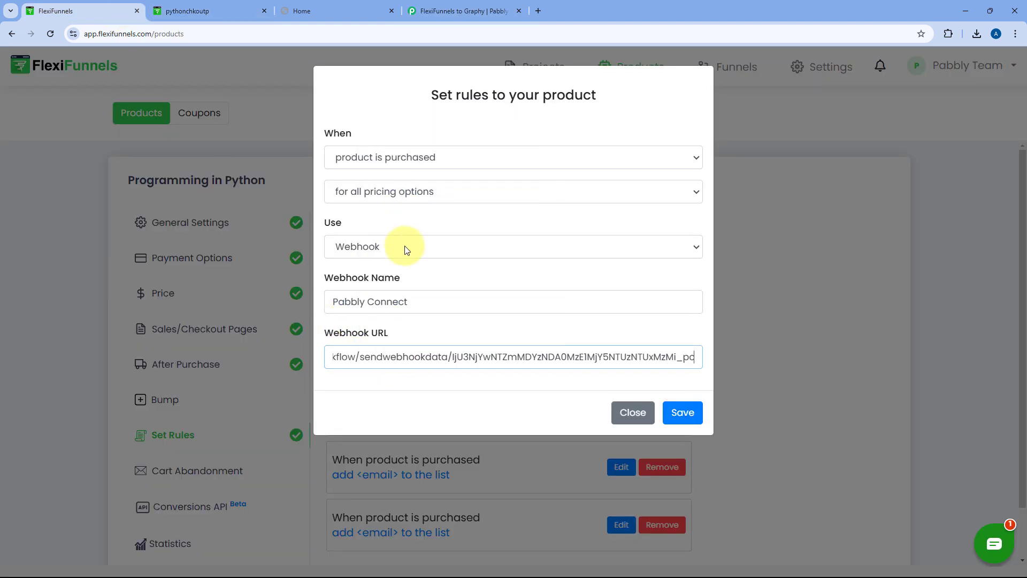
left_click(693, 414)
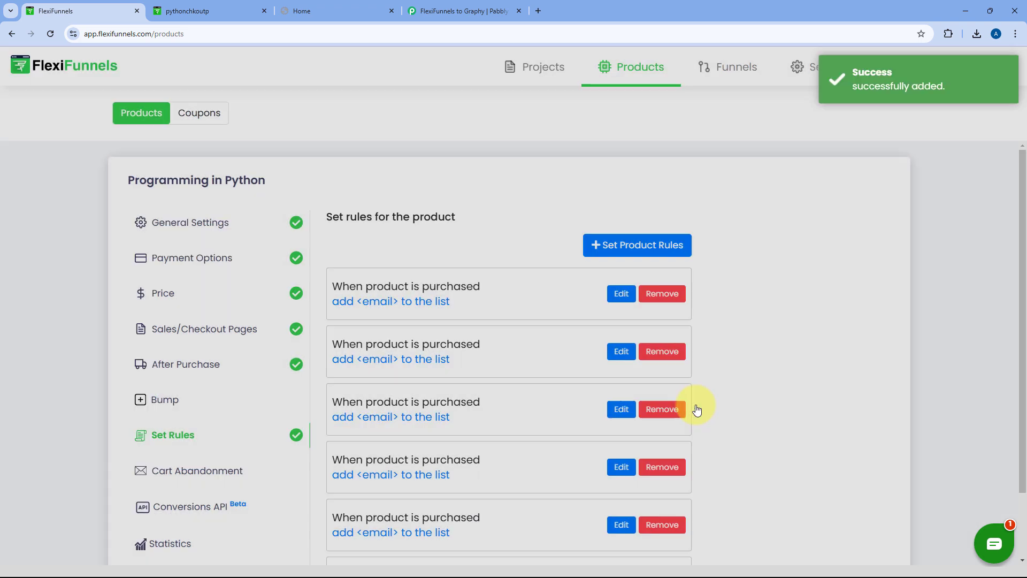
scroll(537, 360, "down", 2)
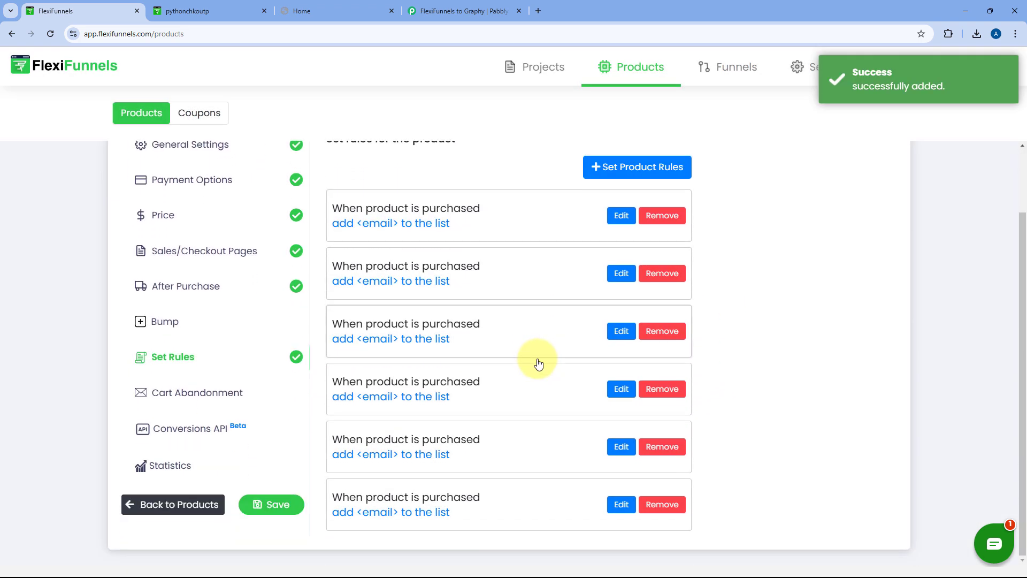
scroll(517, 356, "up", 2)
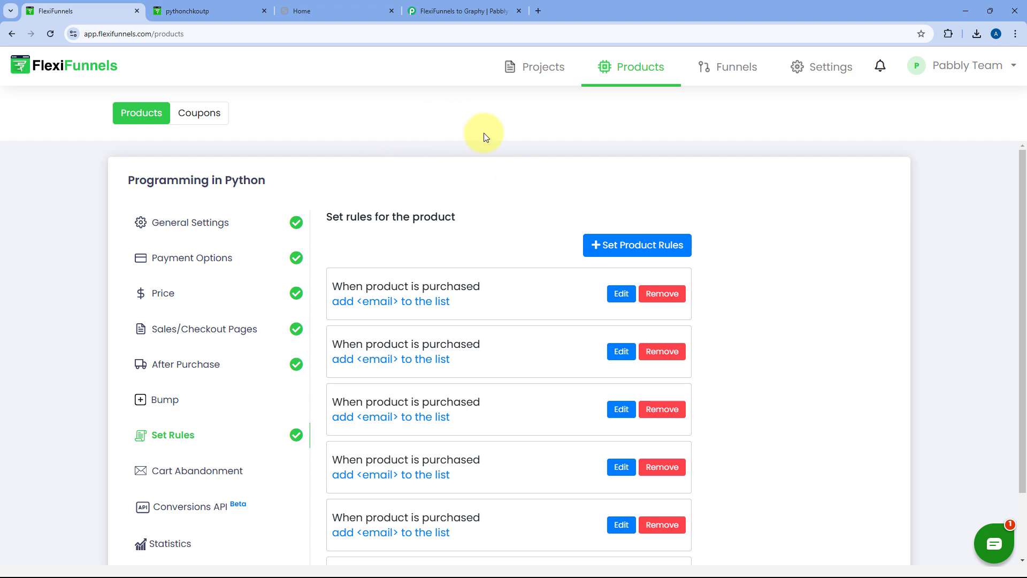
Return to the Pabbly Connect workflow and scroll down to the Waiting For Webhook Response button
left_click(467, 7)
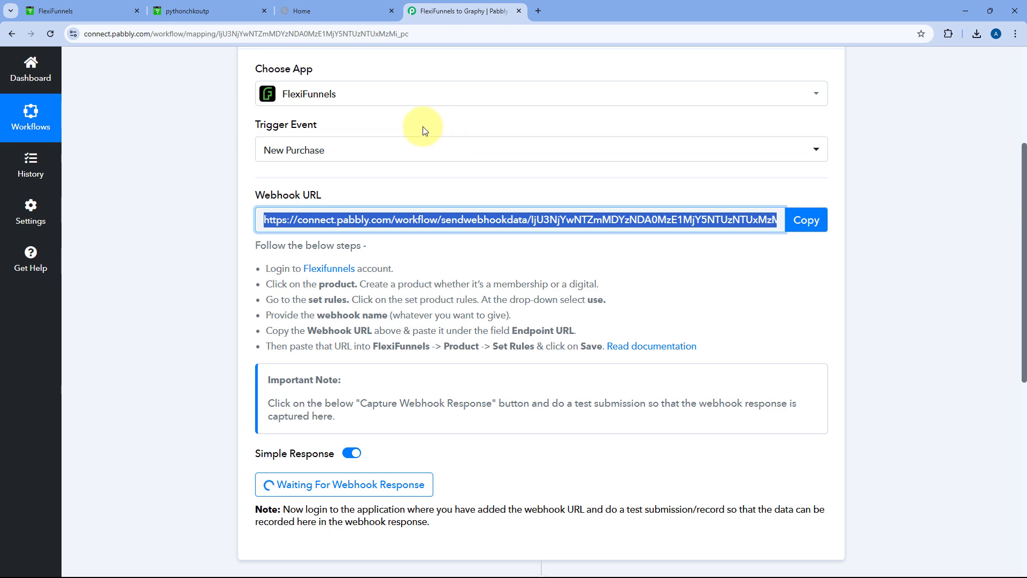
scroll(615, 202, "down", 2)
left_click(610, 213)
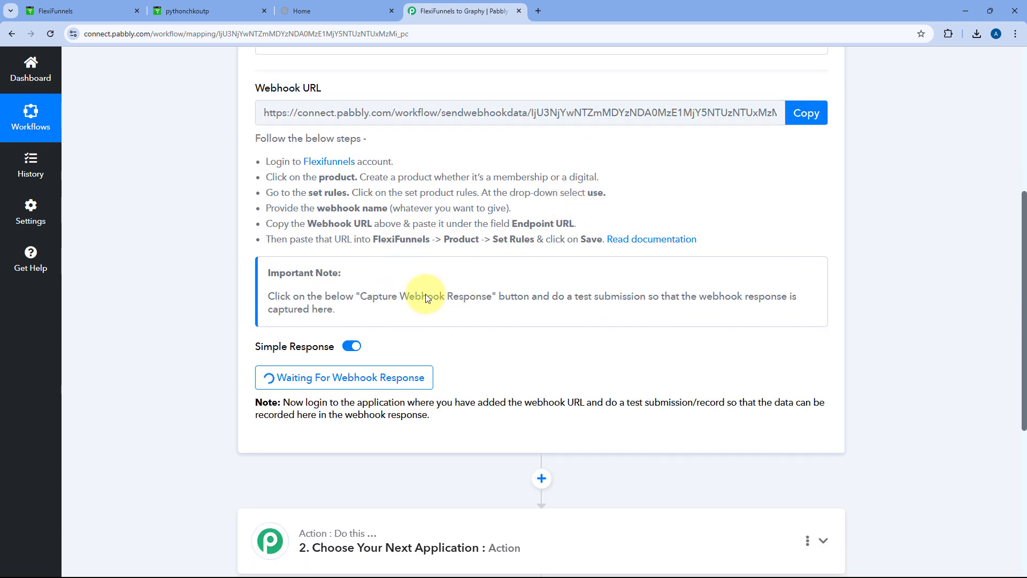
scroll(423, 300, "down", 1)
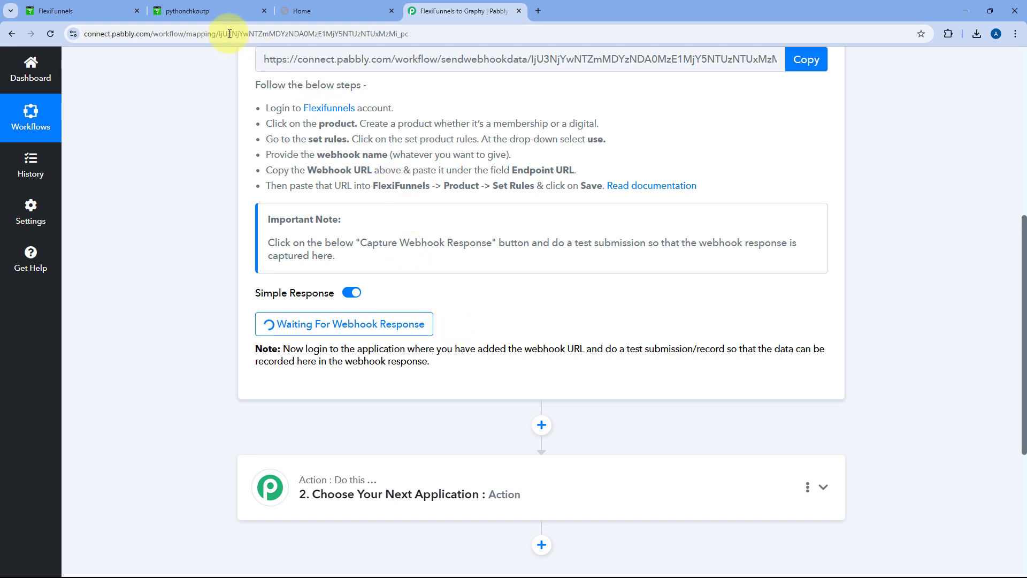
On the Python course checkout, fill in the buyer's first name, last name, email and phone
left_click(223, 10)
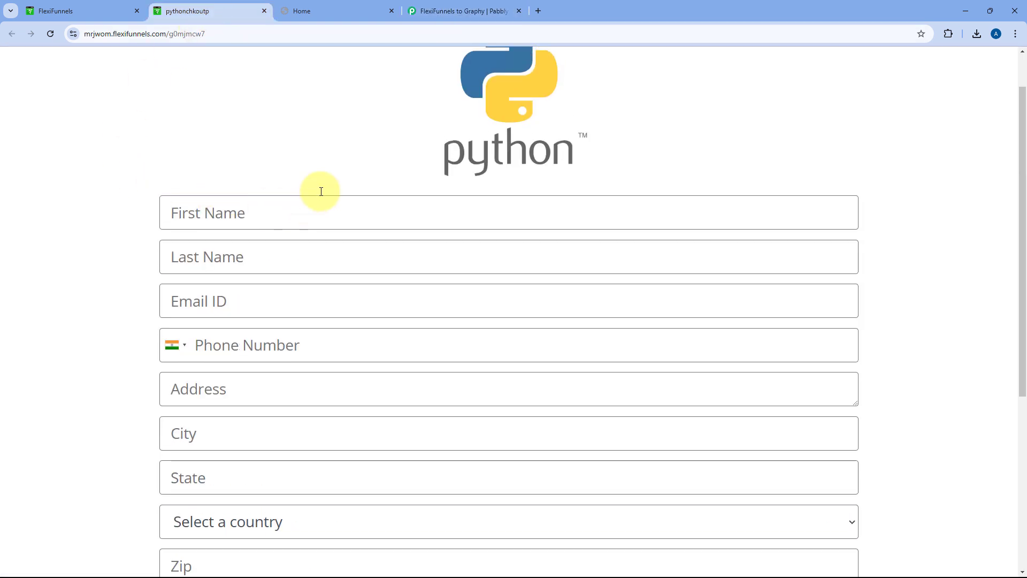
scroll(140, 226, "down", 2)
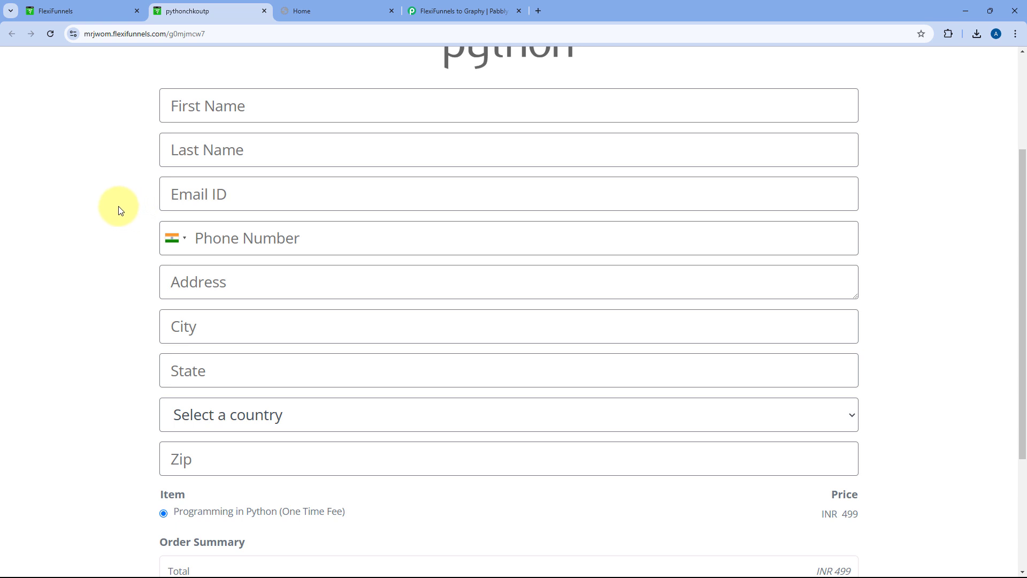
left_click(232, 106)
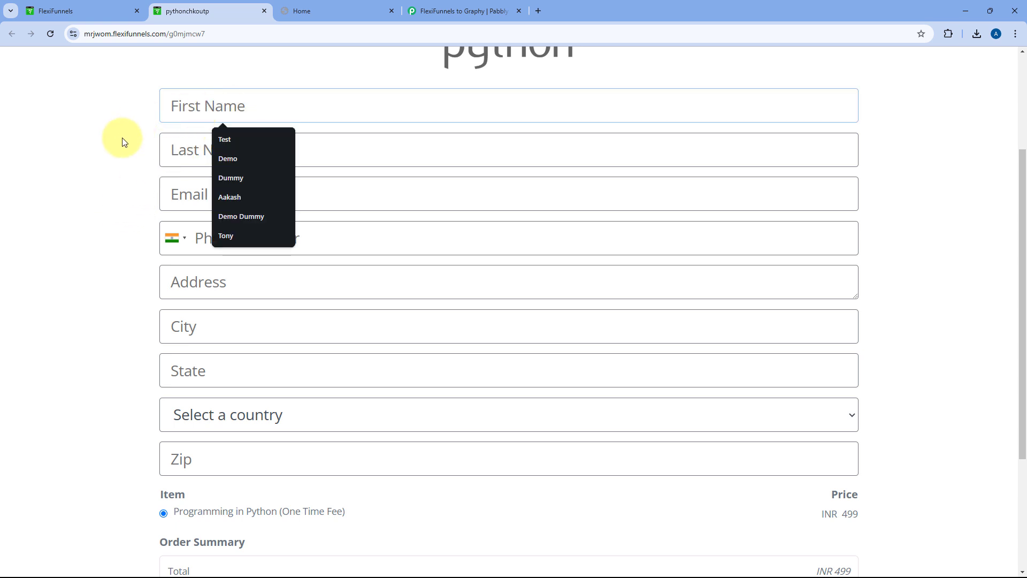
type("Demo")
key("Tab")
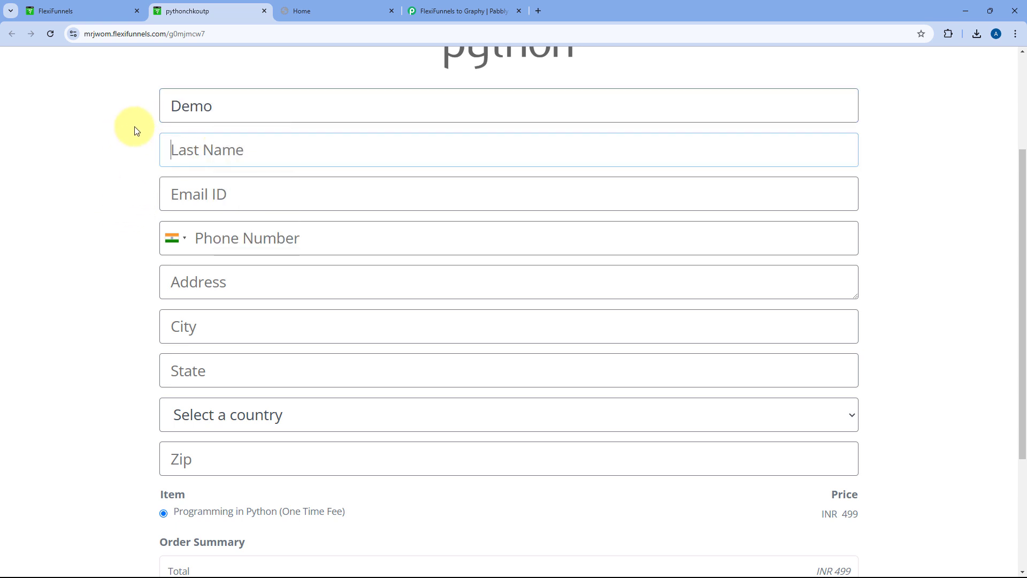
type("User")
key("Tab")
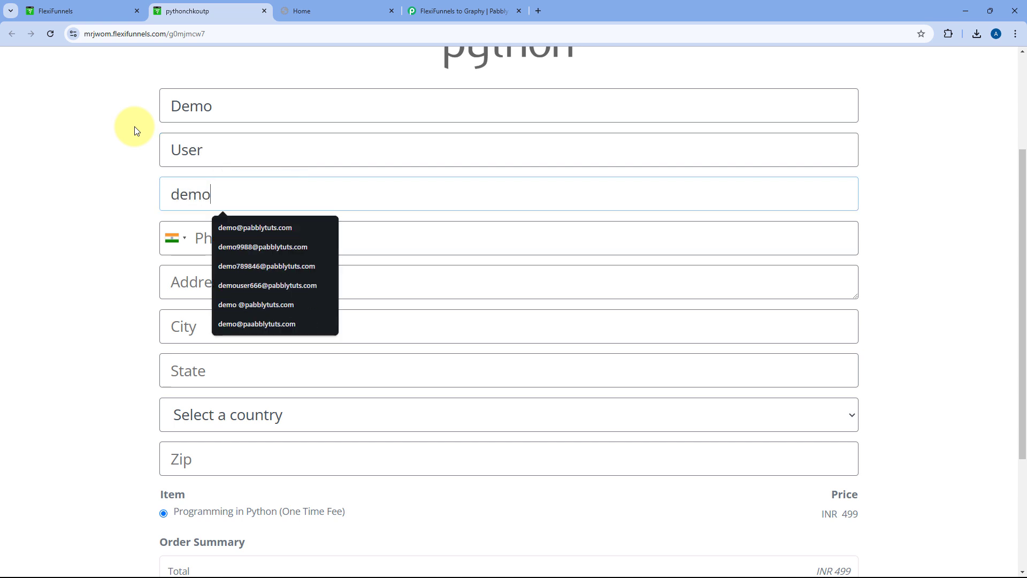
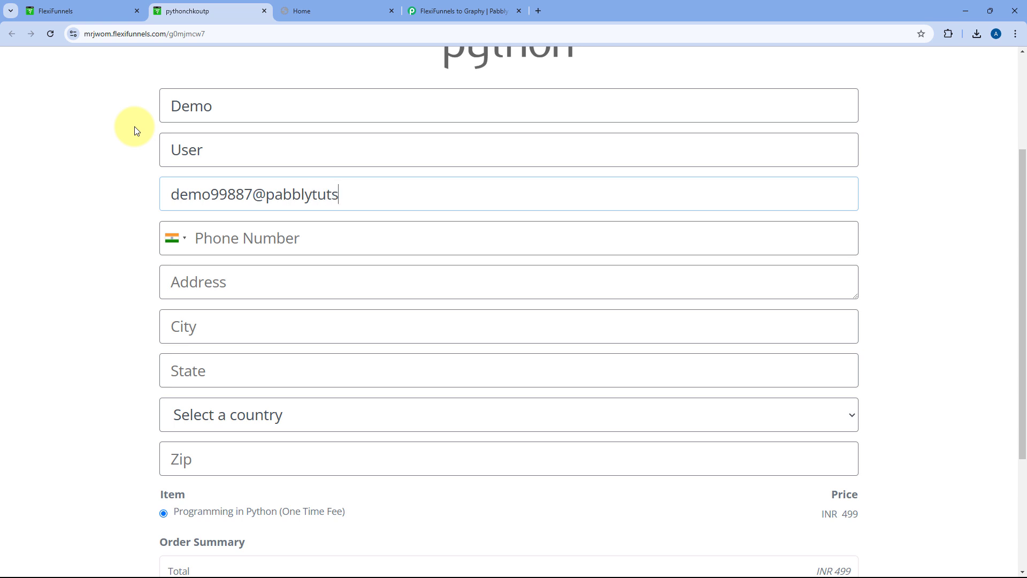
key("Tab")
key("Tab")
type("9")
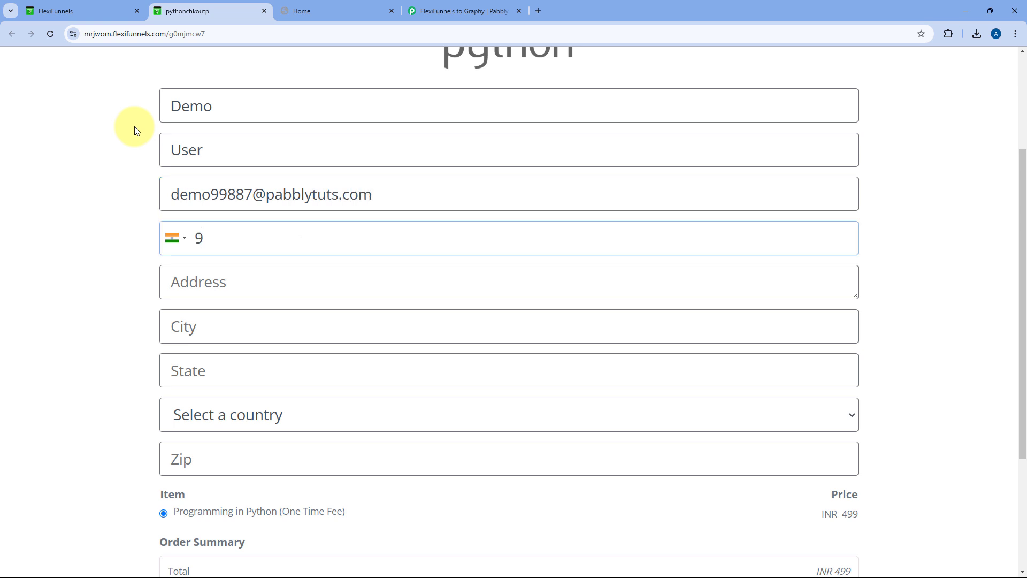
type("123456789")
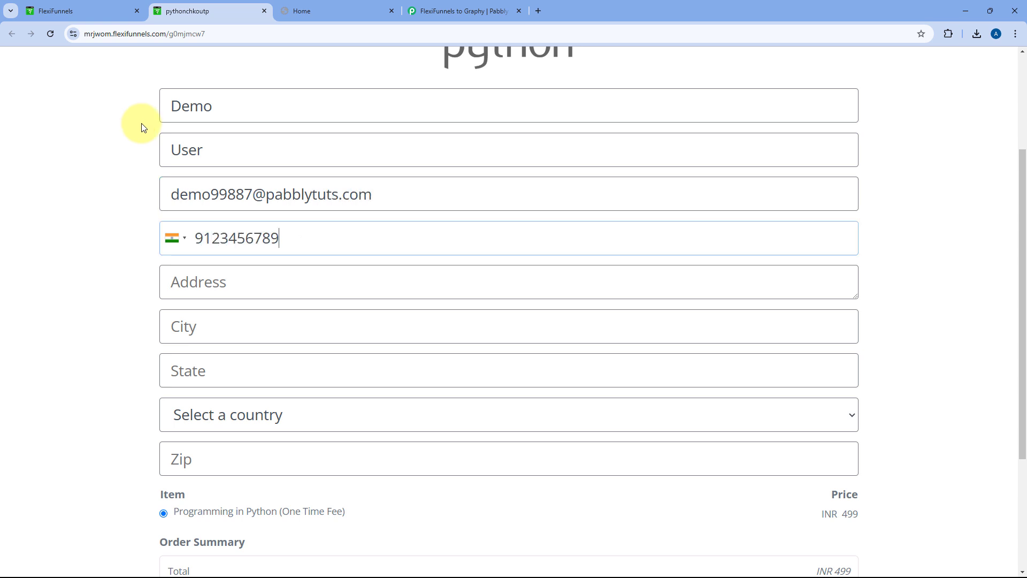
Enter the buyer's street address, city and state, picking Madhya Pradesh from the suggestions
scroll(153, 145, "down", 1)
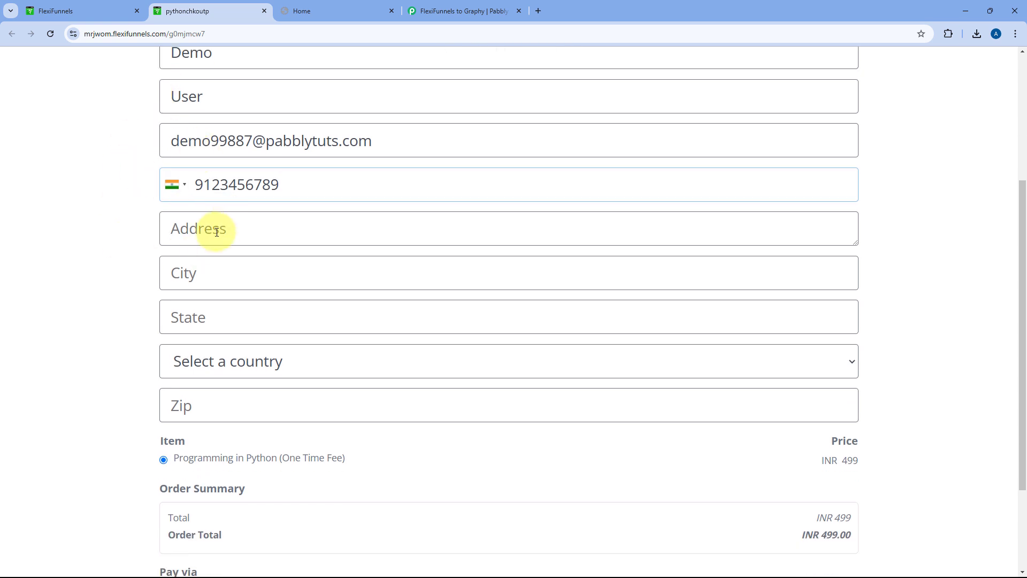
left_click(216, 232)
type("A-202")
key("Tab")
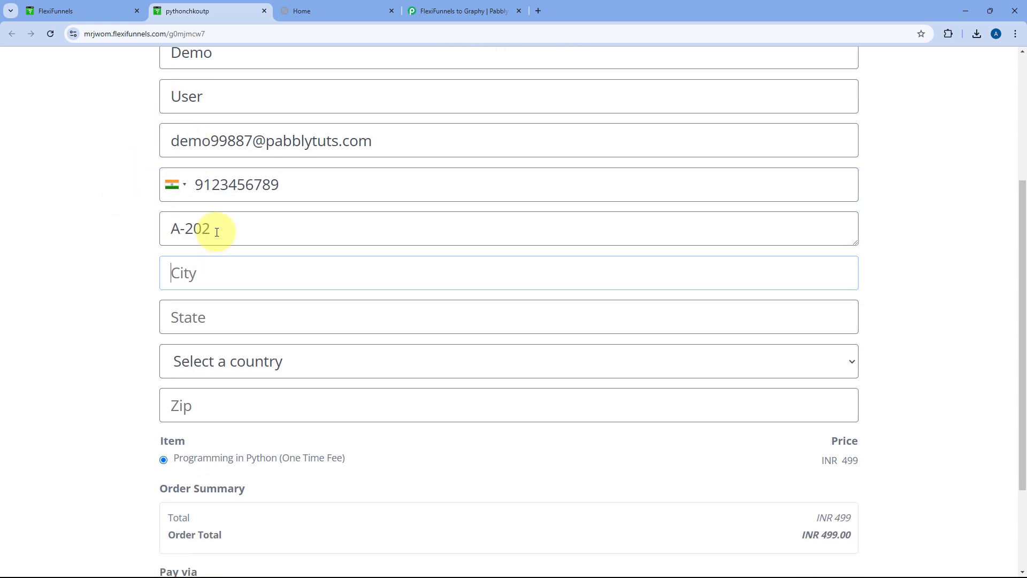
type("Bhopal")
key("Tab")
type("Ma")
key("Down")
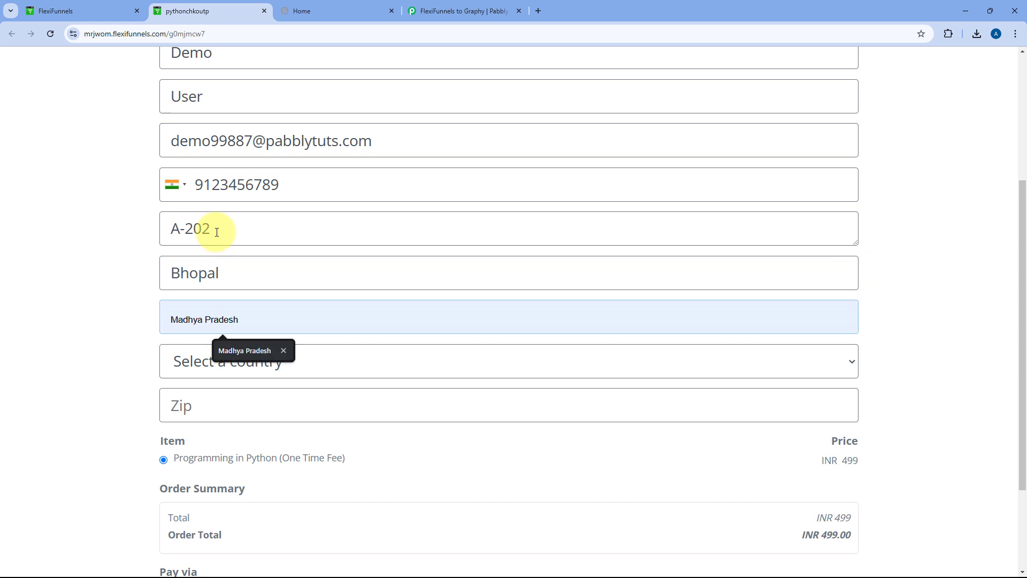
key("Return")
key("Tab")
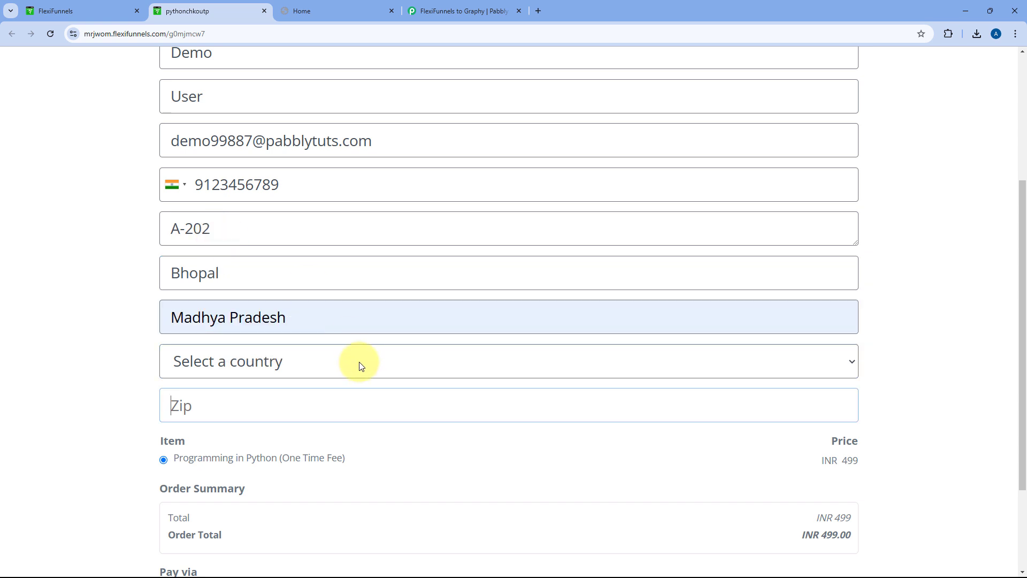
Choose India as the country and fill the zip code from the autofill suggestion
left_click(360, 358)
key("i")
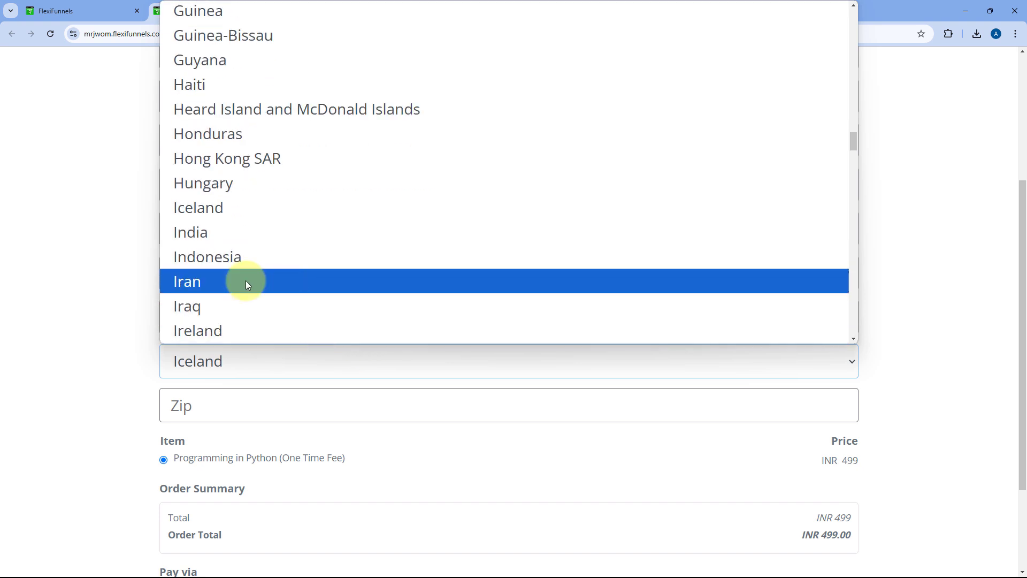
left_click(254, 239)
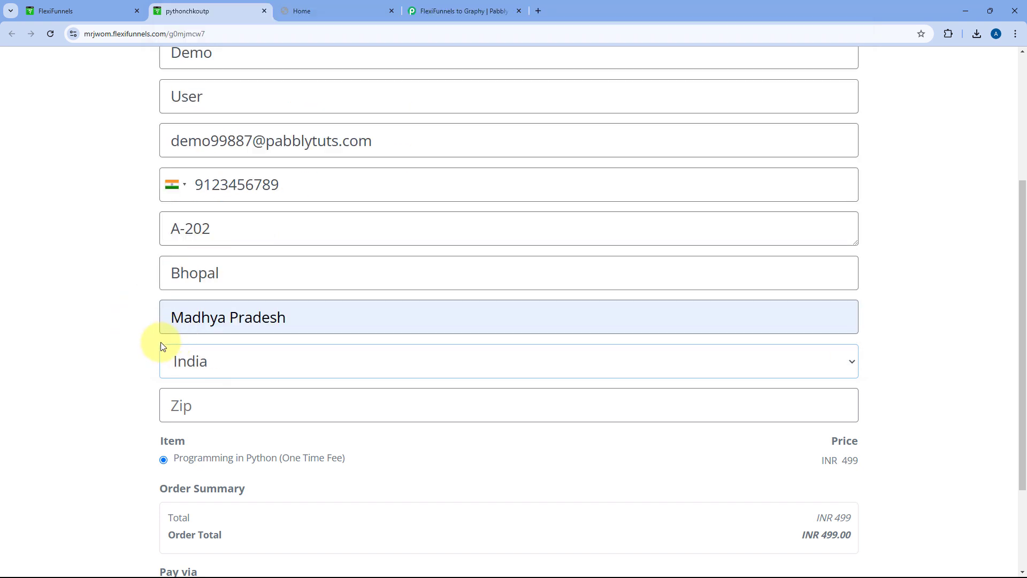
left_click(221, 405)
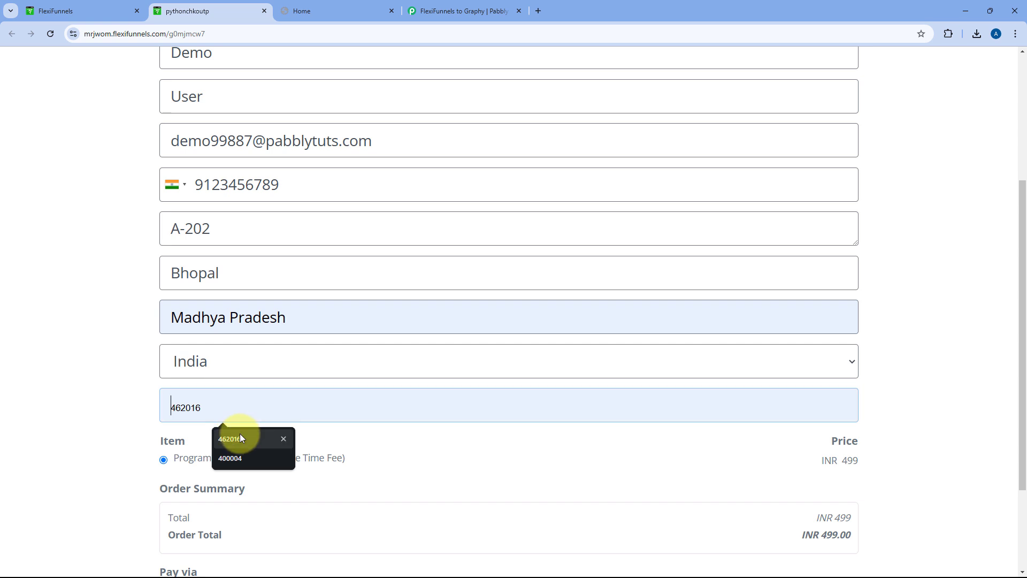
left_click(230, 439)
scroll(184, 195, "up", 1)
scroll(162, 190, "down", 3)
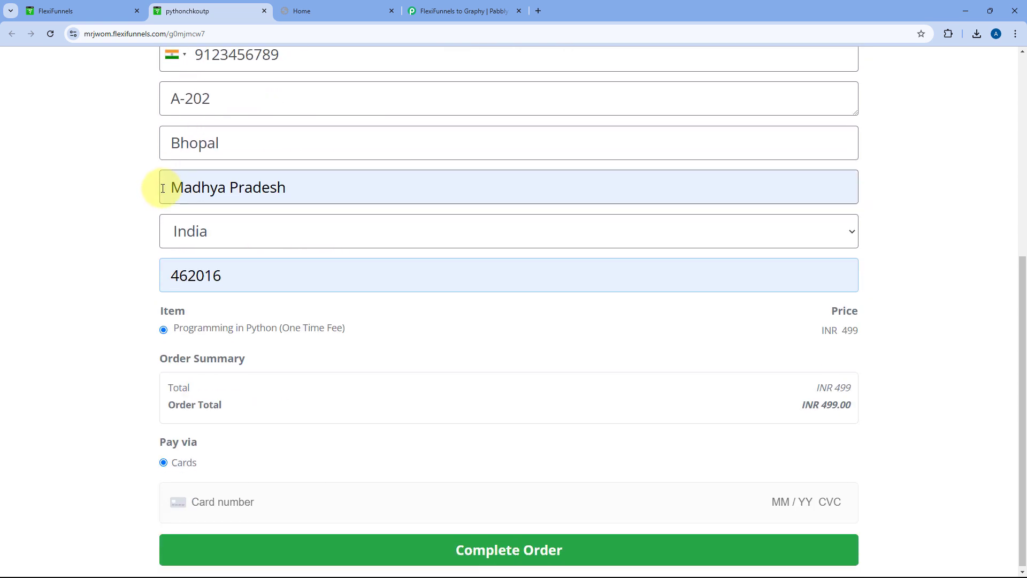
Enter the test card details, complete the order, and decline saving the address
left_click(338, 499)
type("4")
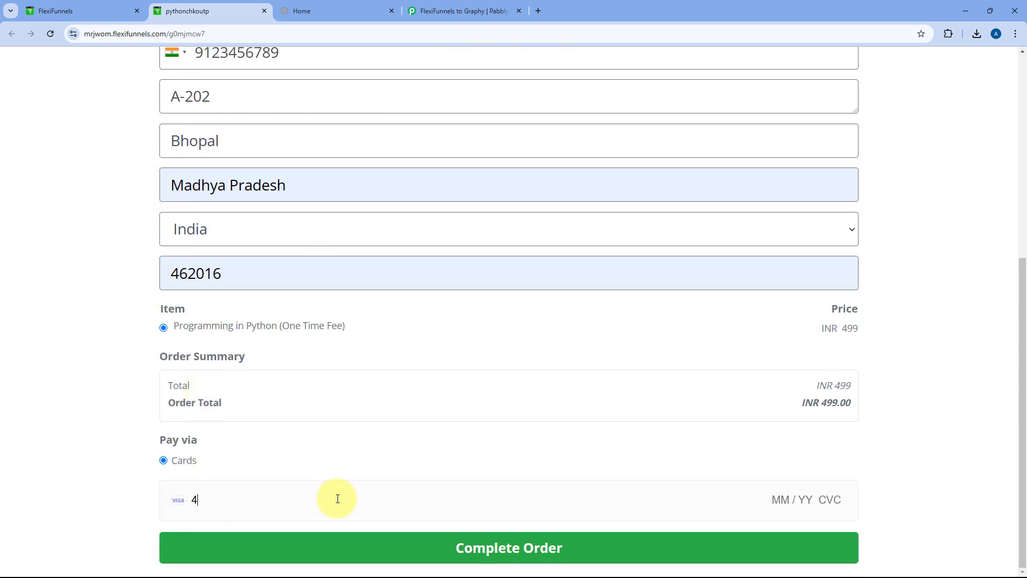
type("111 1111 1111 1111")
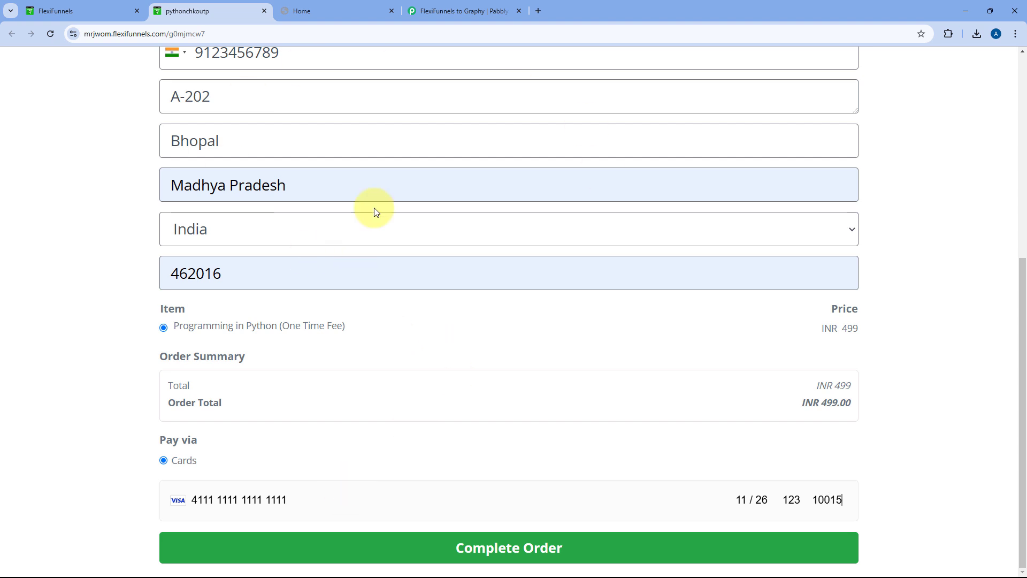
scroll(342, 155, "up", 2)
scroll(384, 163, "down", 2)
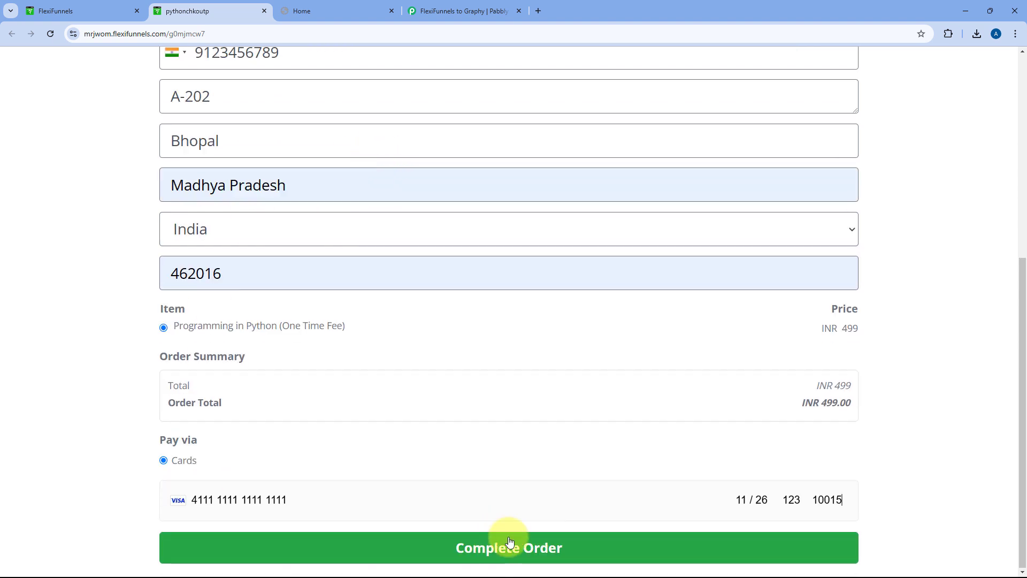
scroll(509, 548, "up", 3)
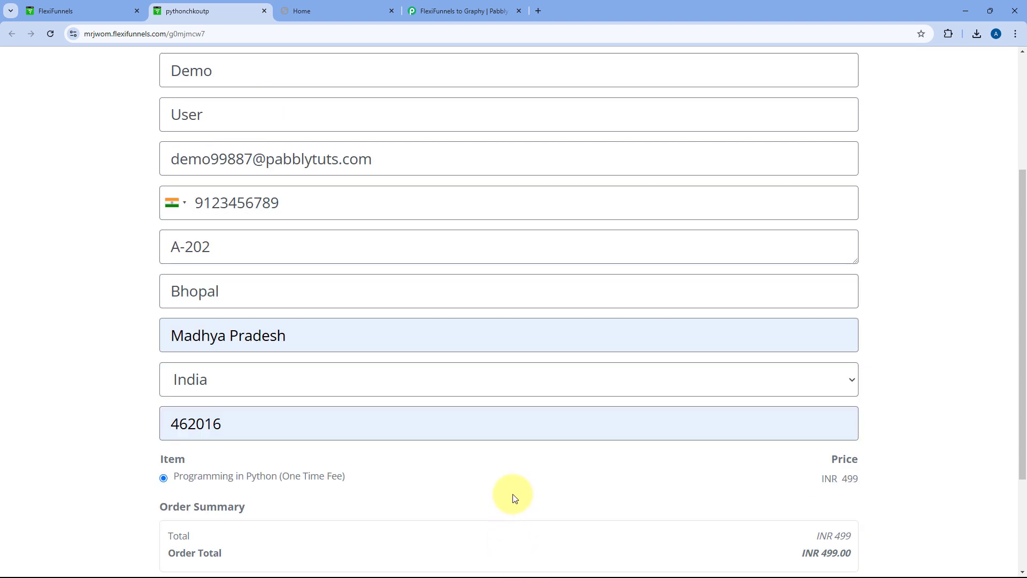
scroll(511, 493, "down", 3)
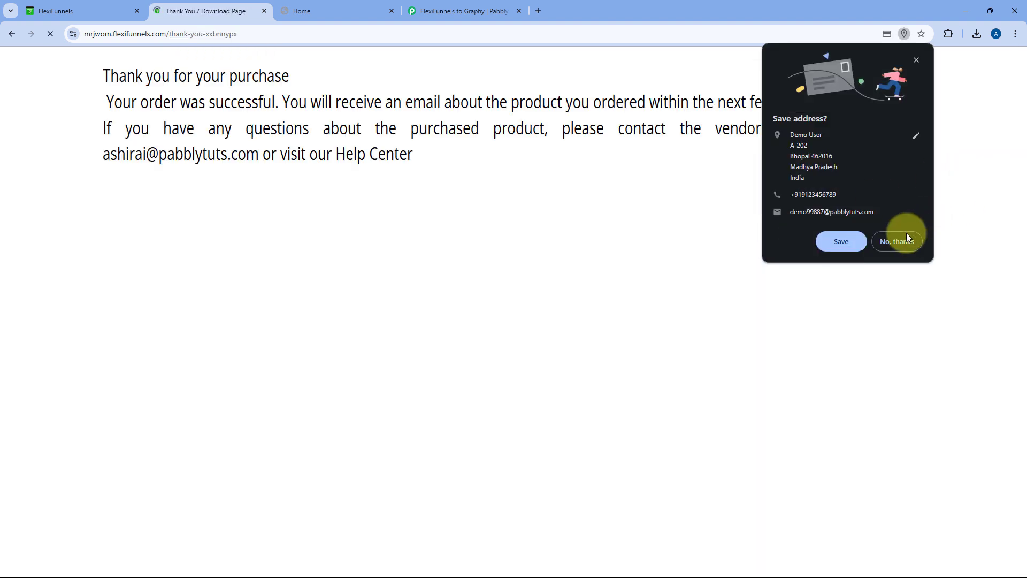
left_click(906, 236)
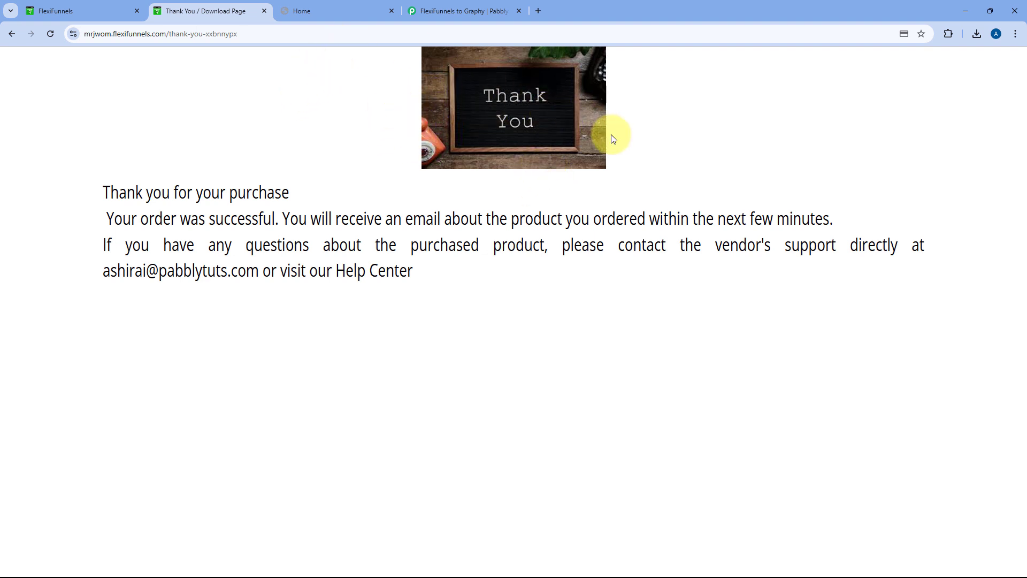
left_click(463, 11)
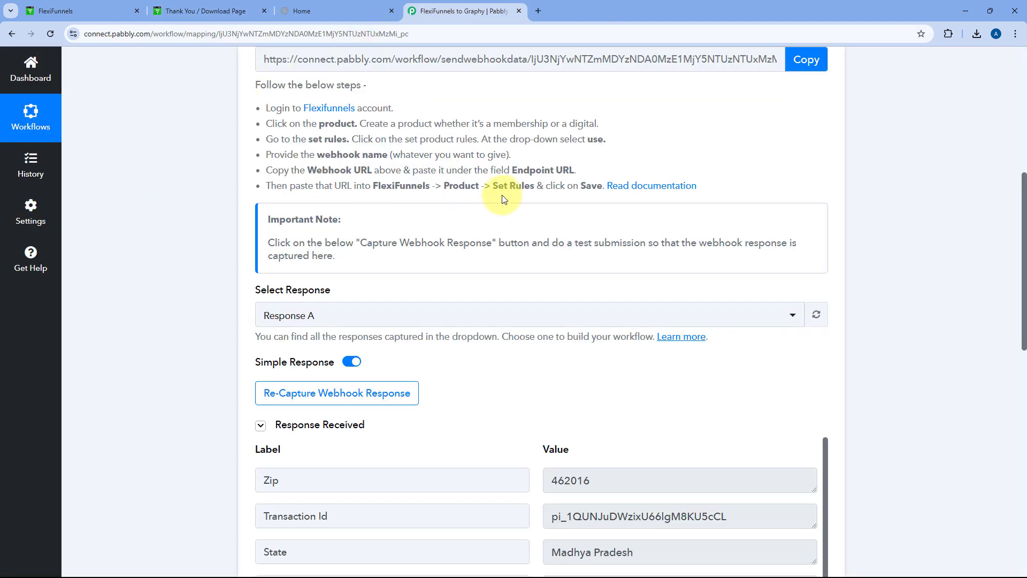
scroll(506, 192, "down", 5)
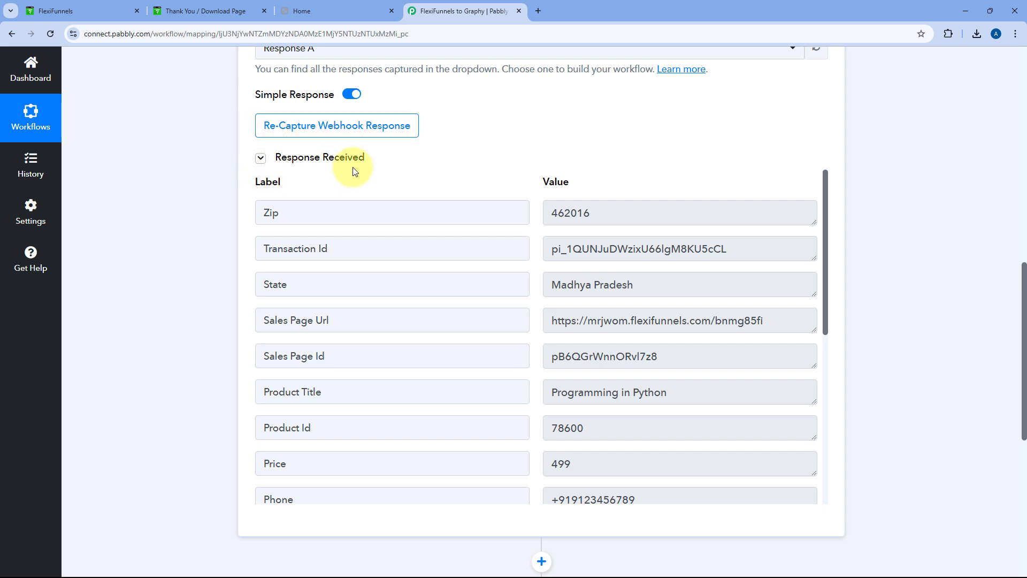
scroll(522, 171, "down", 3)
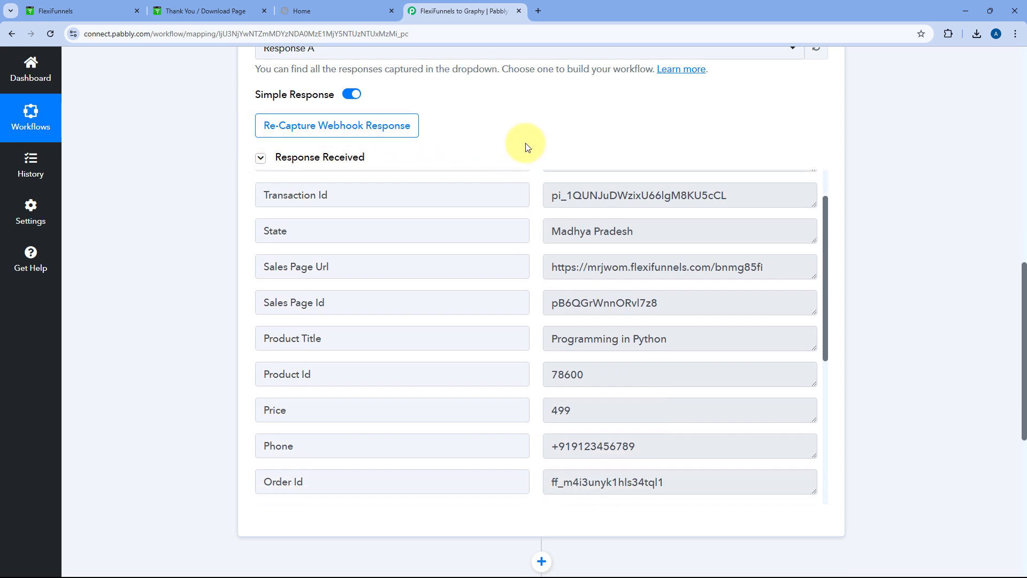
scroll(529, 170, "up", 2)
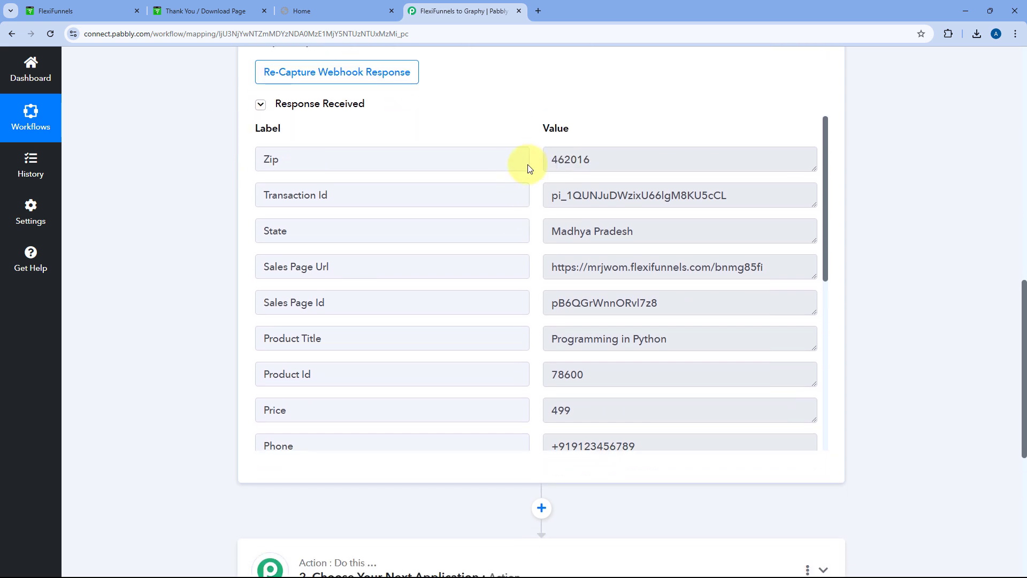
left_click_drag(640, 231, 533, 236)
left_click(533, 235)
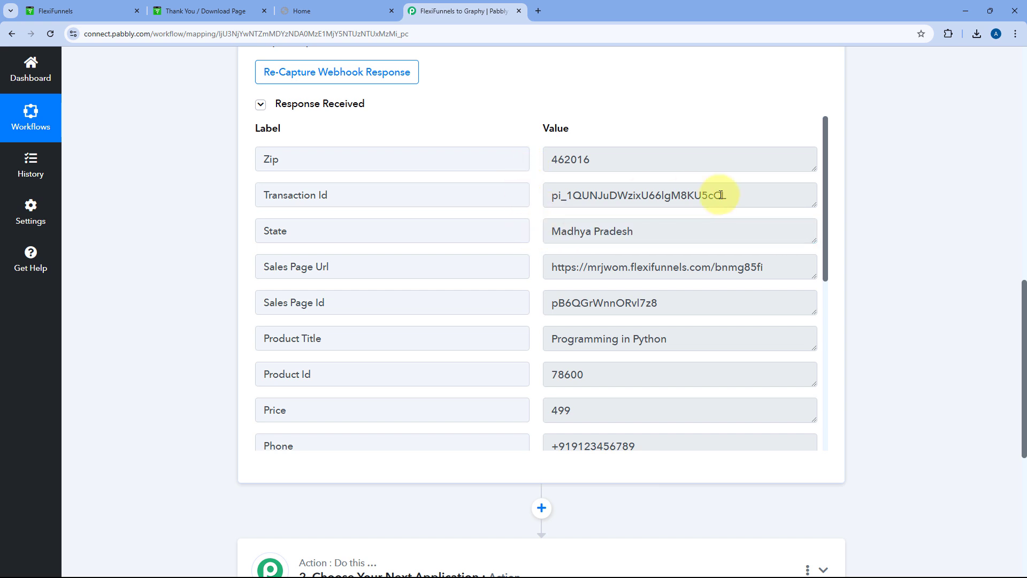
left_click(664, 199)
double_click(664, 200)
left_click_drag(616, 161, 537, 164)
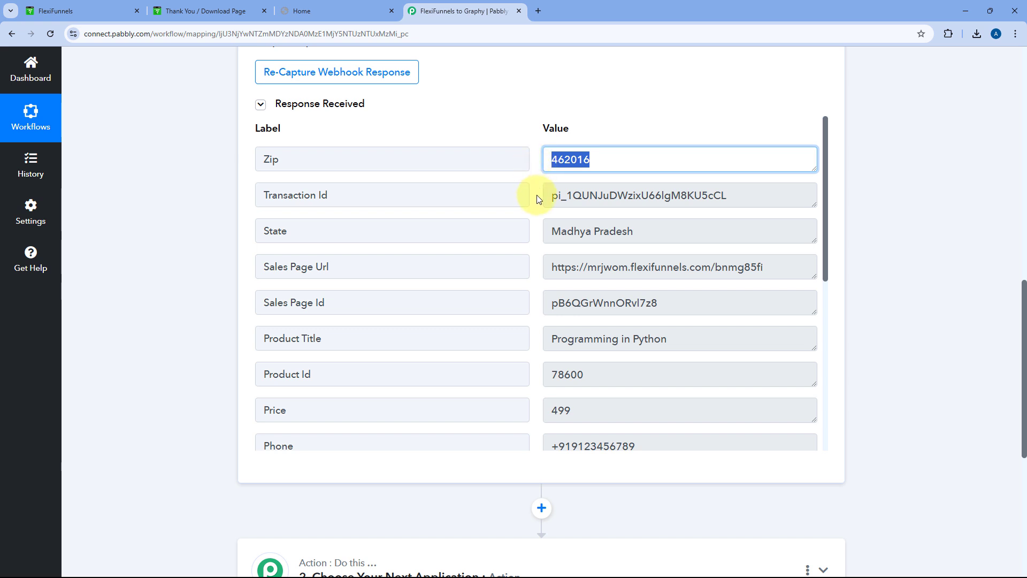
scroll(538, 198, "down", 1)
left_click_drag(771, 214, 549, 215)
left_click(532, 212)
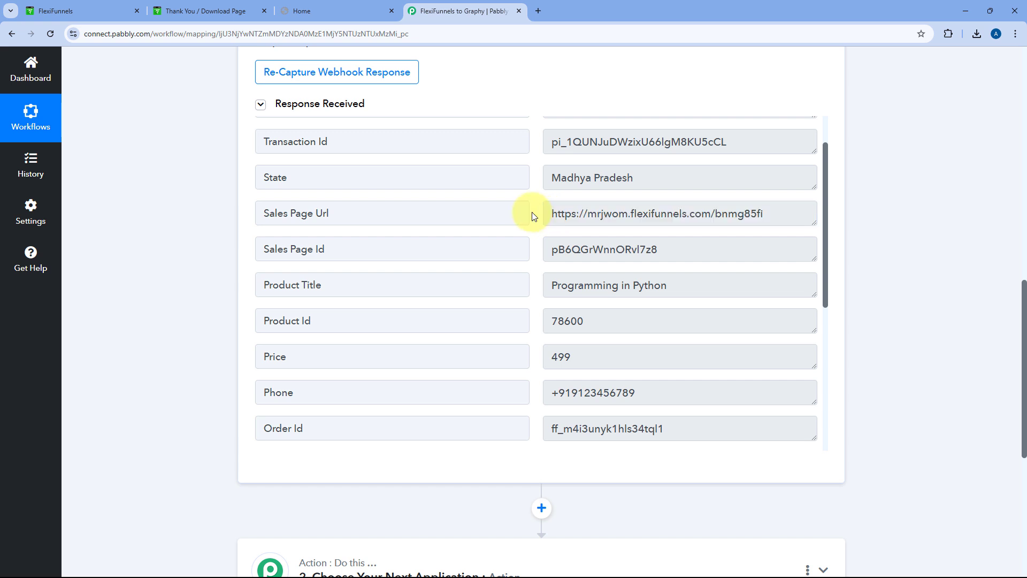
scroll(532, 212, "down", 2)
scroll(532, 212, "down", 1)
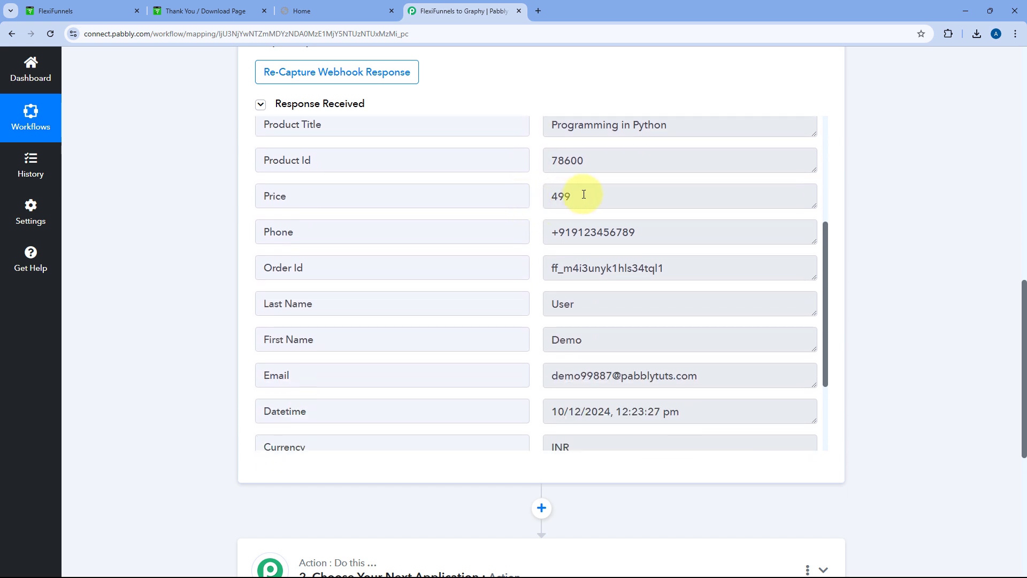
left_click_drag(589, 197, 544, 199)
left_click(536, 199)
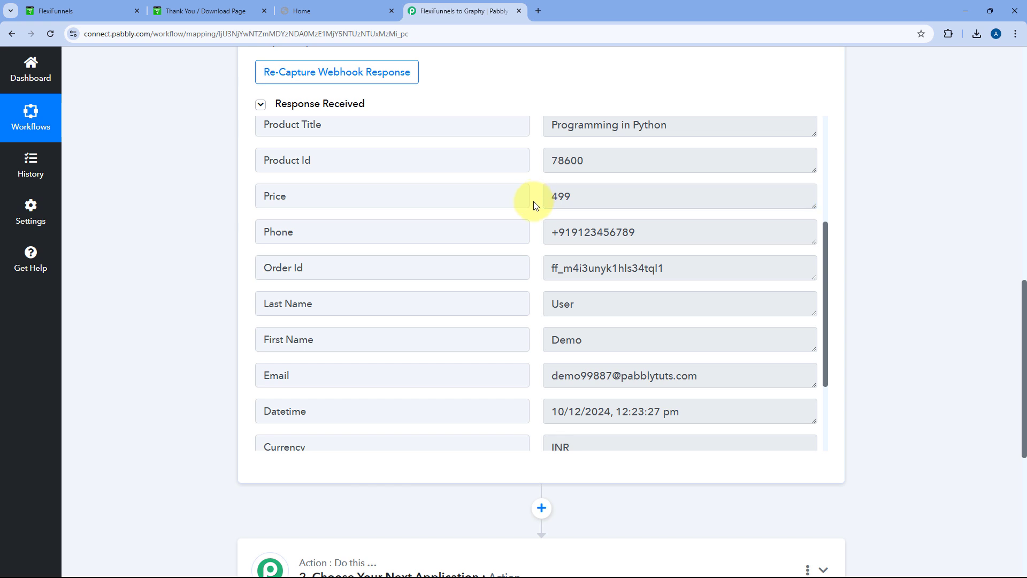
left_click_drag(634, 234, 528, 237)
scroll(528, 239, "down", 2)
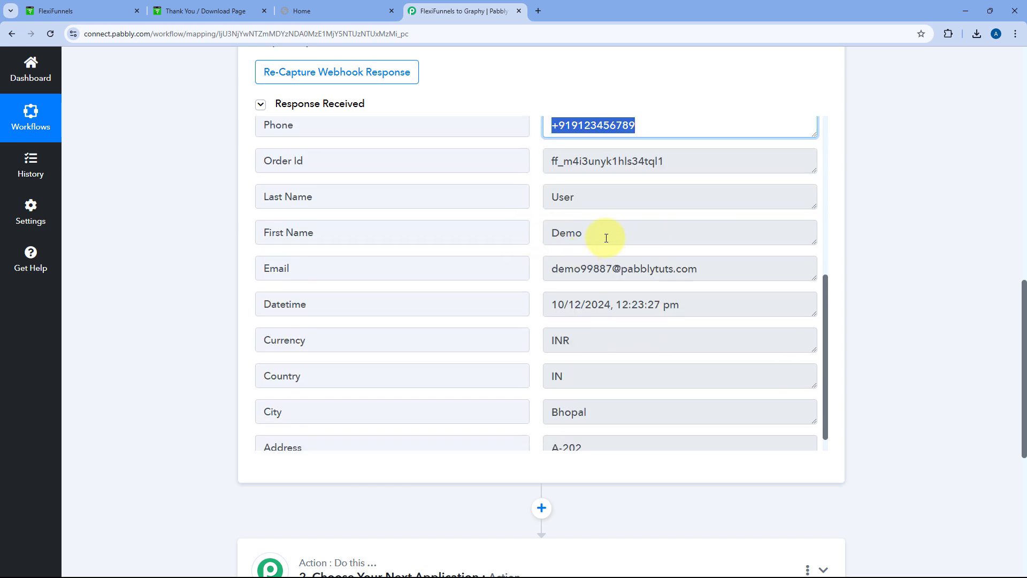
left_click_drag(603, 232, 589, 204)
left_click(585, 196)
double_click(586, 196)
left_click_drag(715, 269, 537, 259)
scroll(593, 320, "down", 1)
double_click(599, 394)
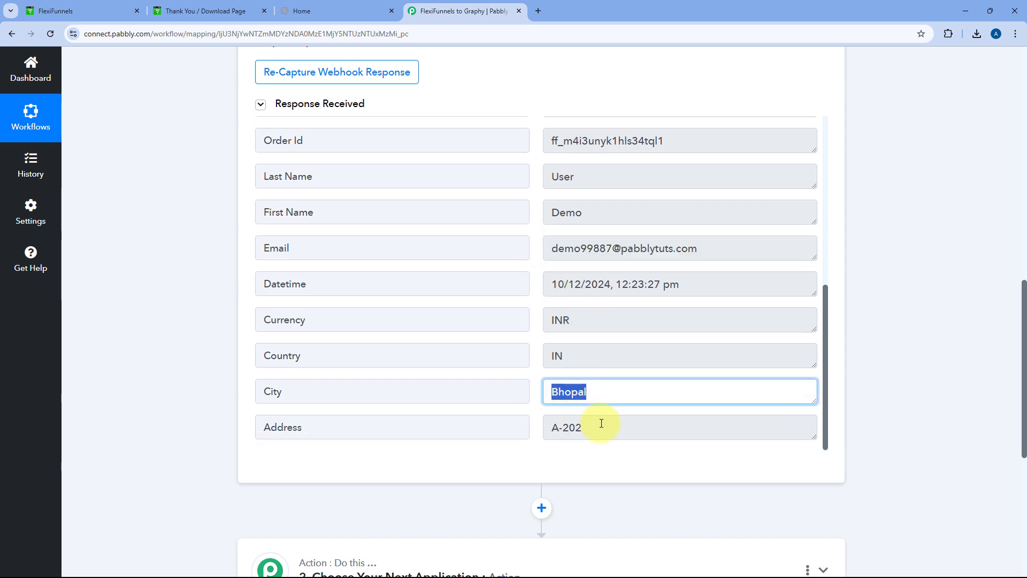
left_click_drag(596, 423, 541, 429)
left_click(536, 313)
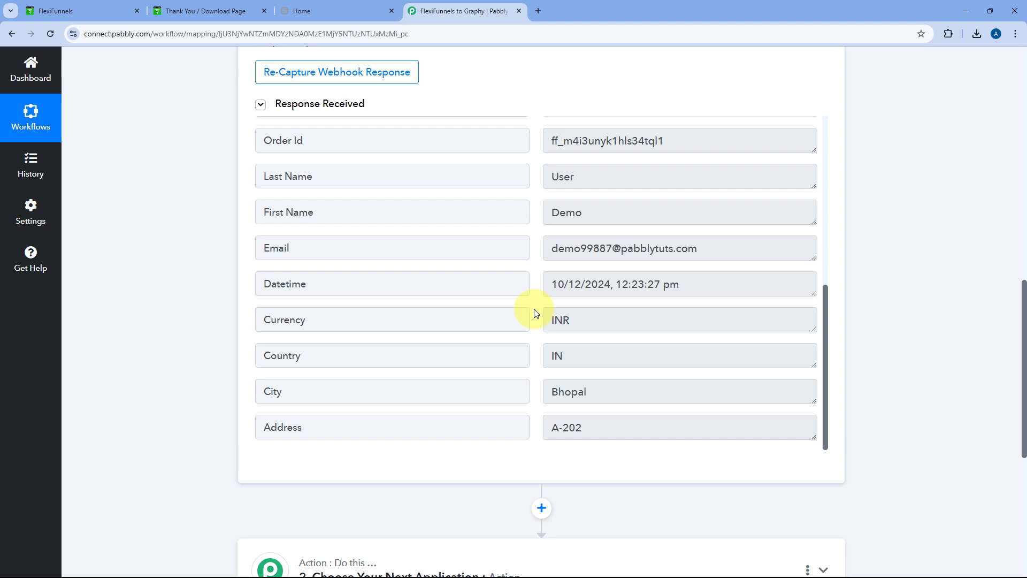
scroll(585, 179, "up", 2)
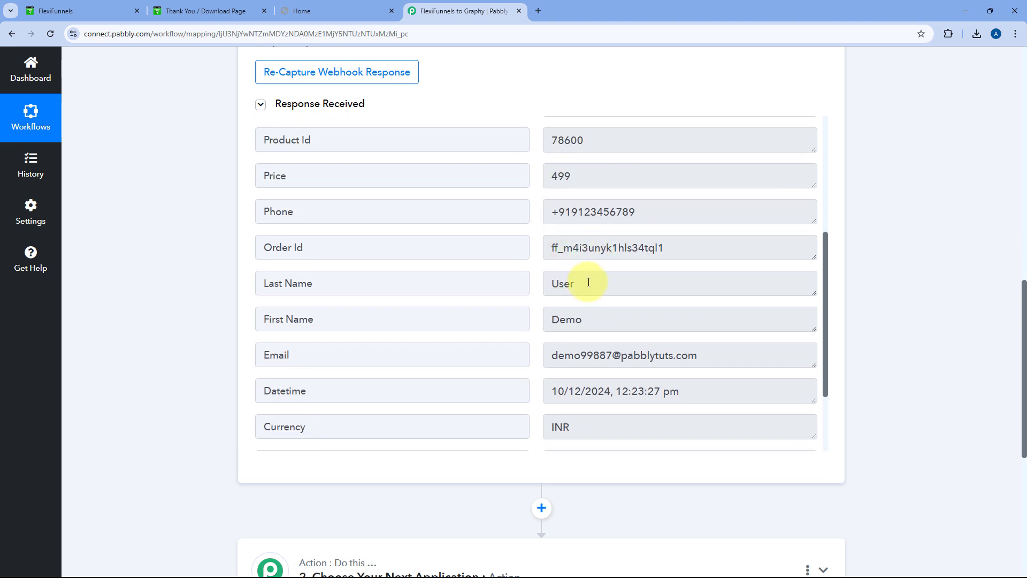
scroll(539, 219, "up", 1)
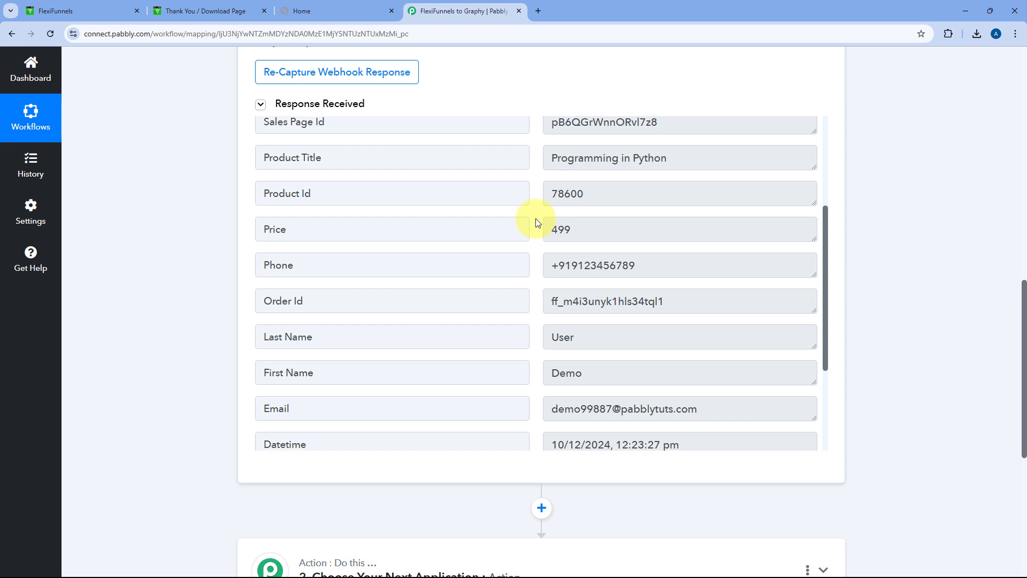
scroll(194, 231, "down", 5)
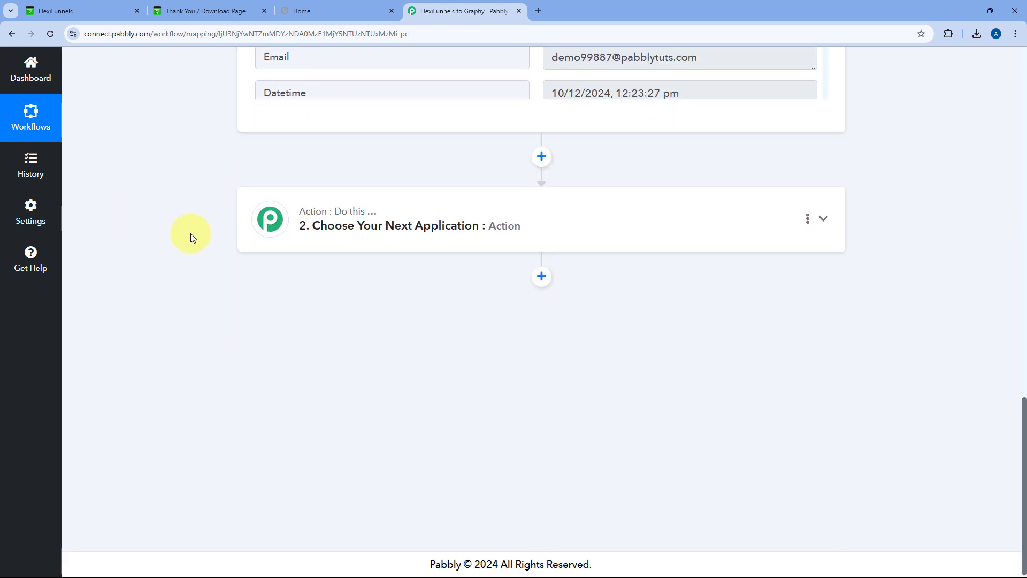
Set the action app to Graphy with the Create Learners event, then begin connecting an account
left_click(458, 214)
scroll(298, 268, "up", 2)
left_click(300, 268)
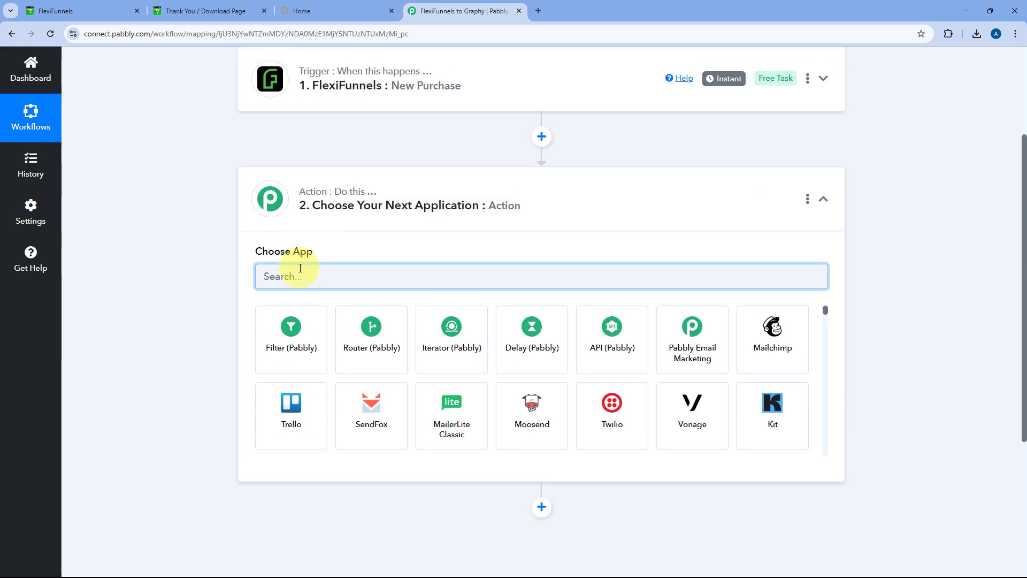
type("Grap")
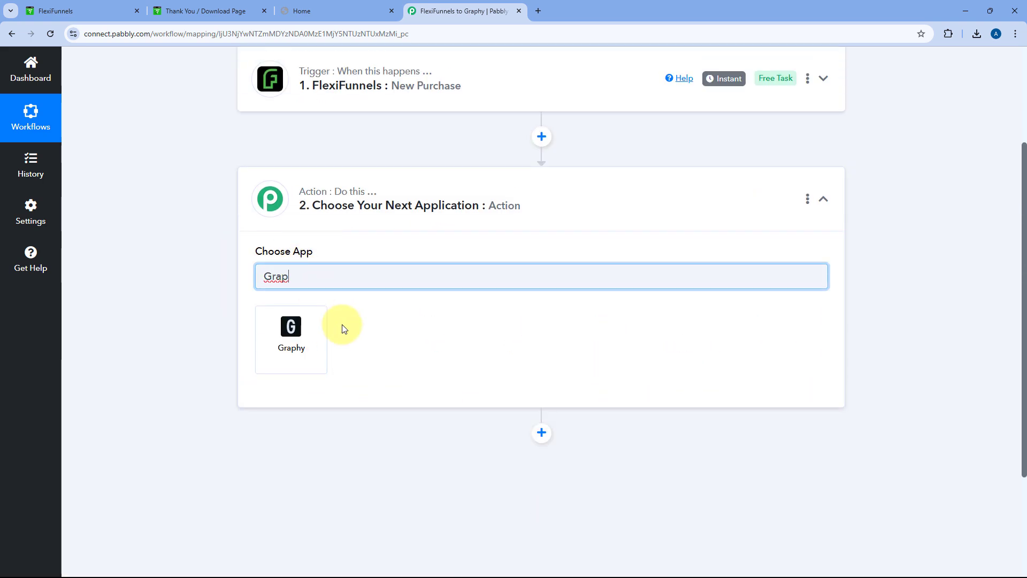
left_click(303, 338)
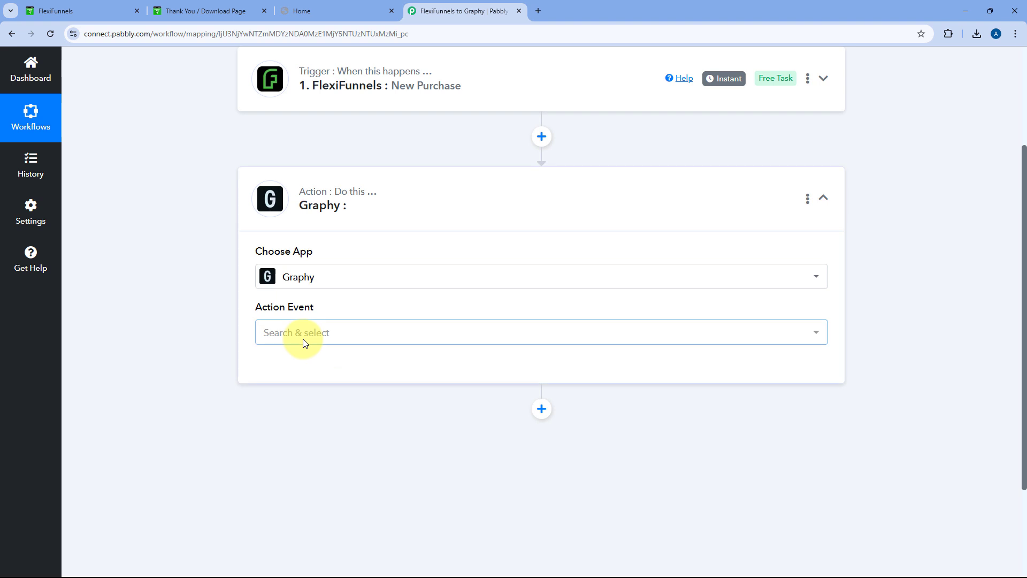
scroll(343, 305, "down", 1)
scroll(344, 305, "down", 2)
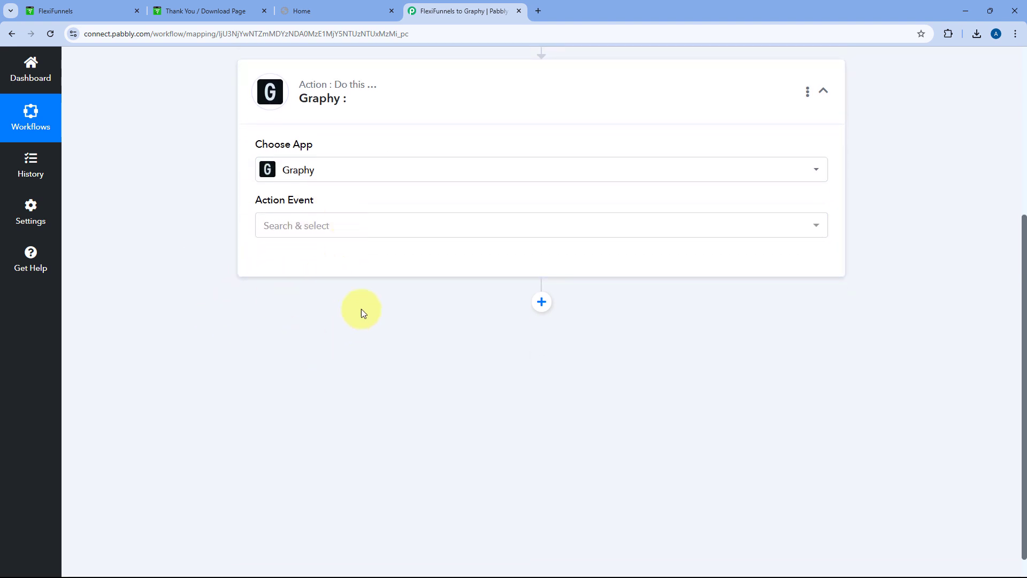
left_click(333, 227)
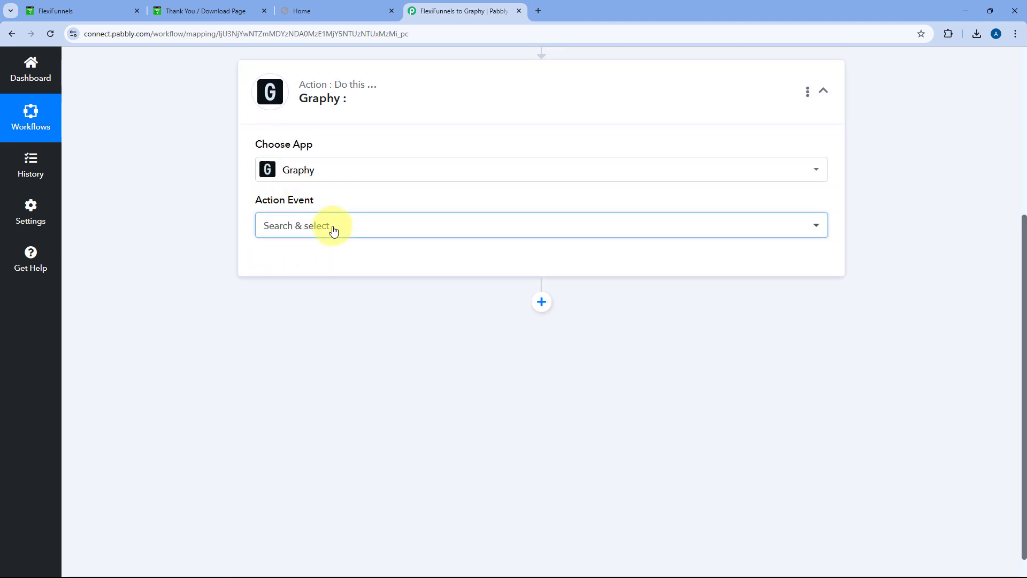
left_click(283, 291)
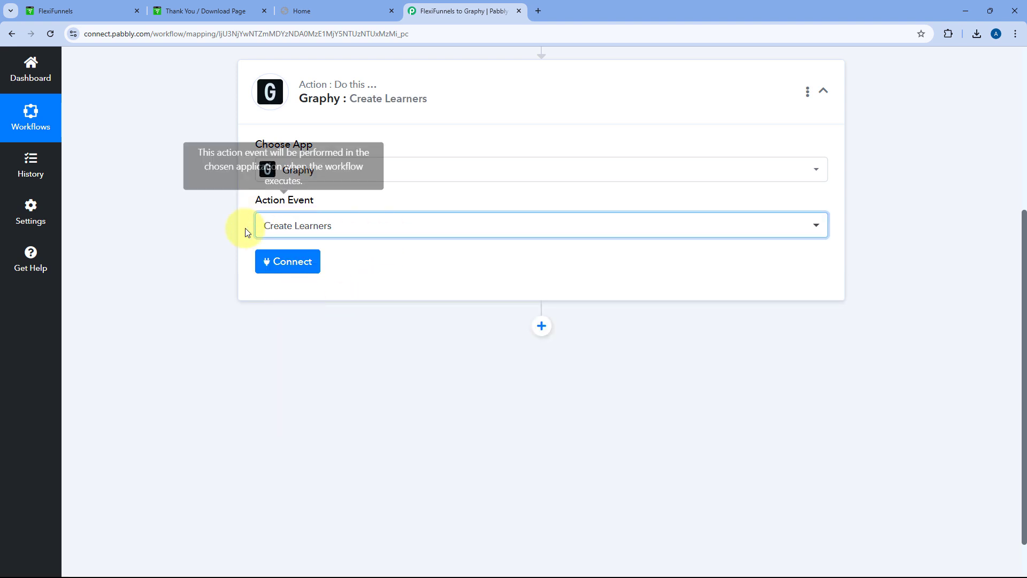
left_click(308, 263)
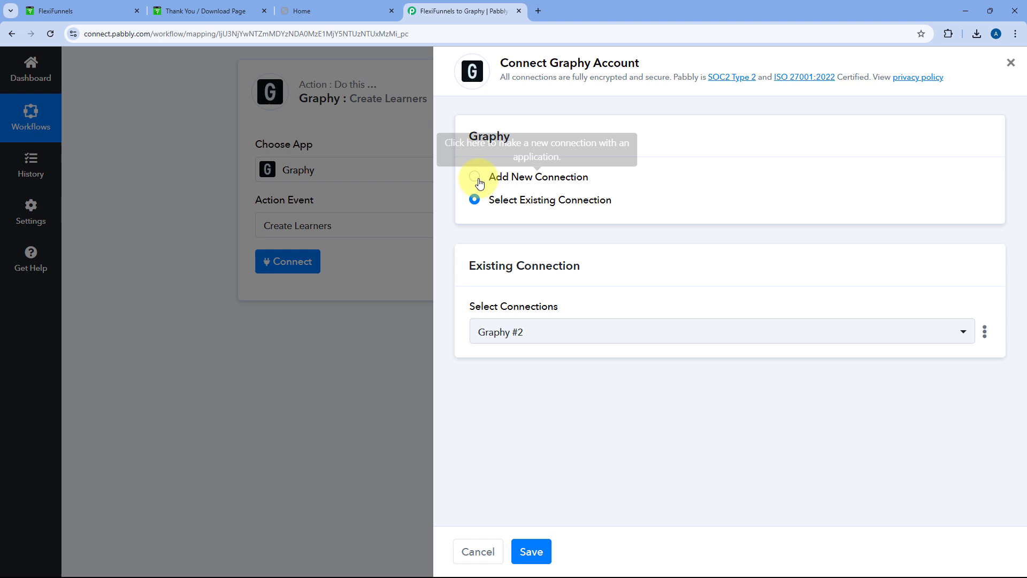
Choose Add New Connection to bring up the Connect Graphy Account form
left_click(476, 179)
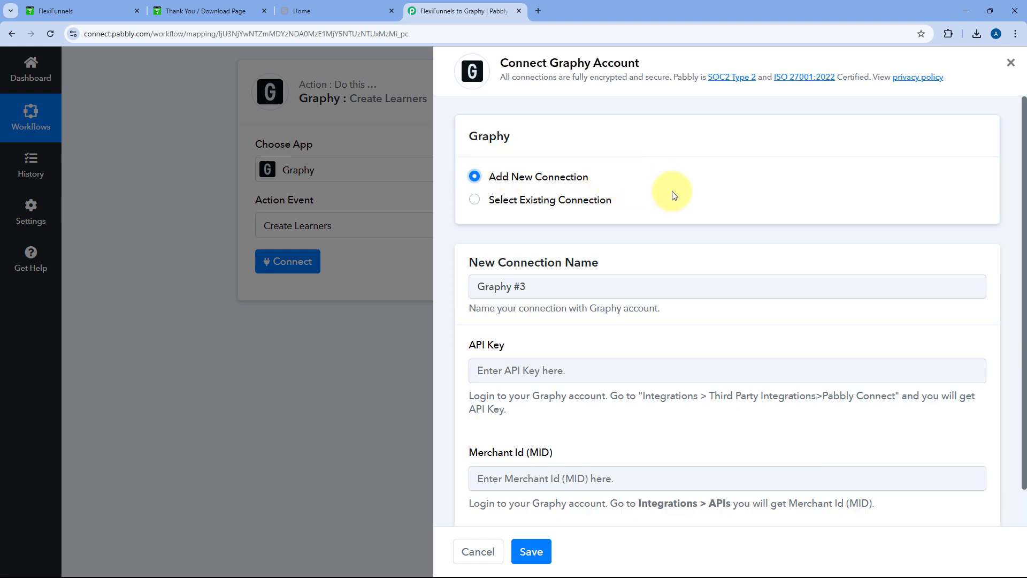
scroll(673, 192, "down", 1)
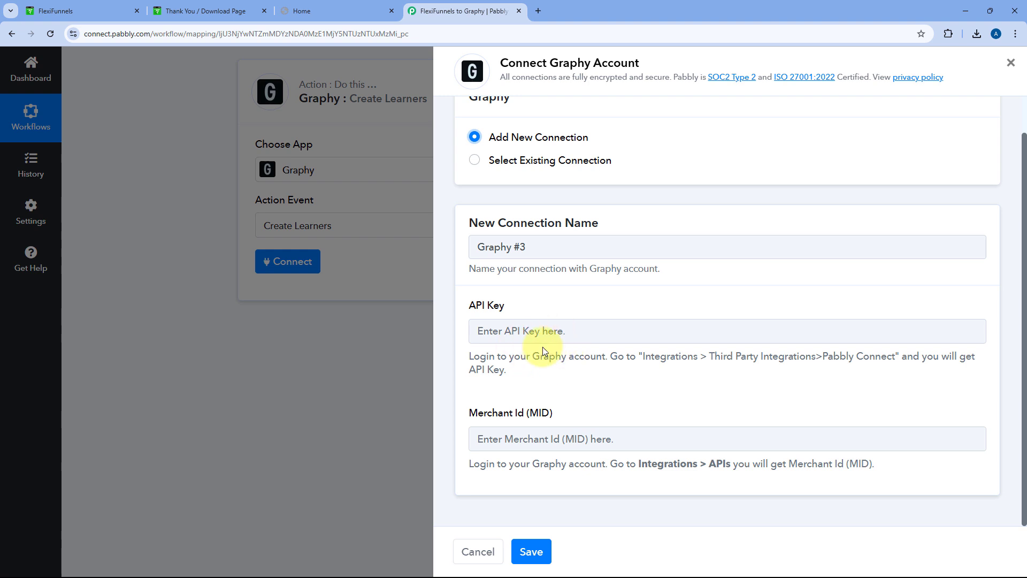
In Graphy's Integrations settings, copy the API key from the Pabbly Connect section
left_click(322, 6)
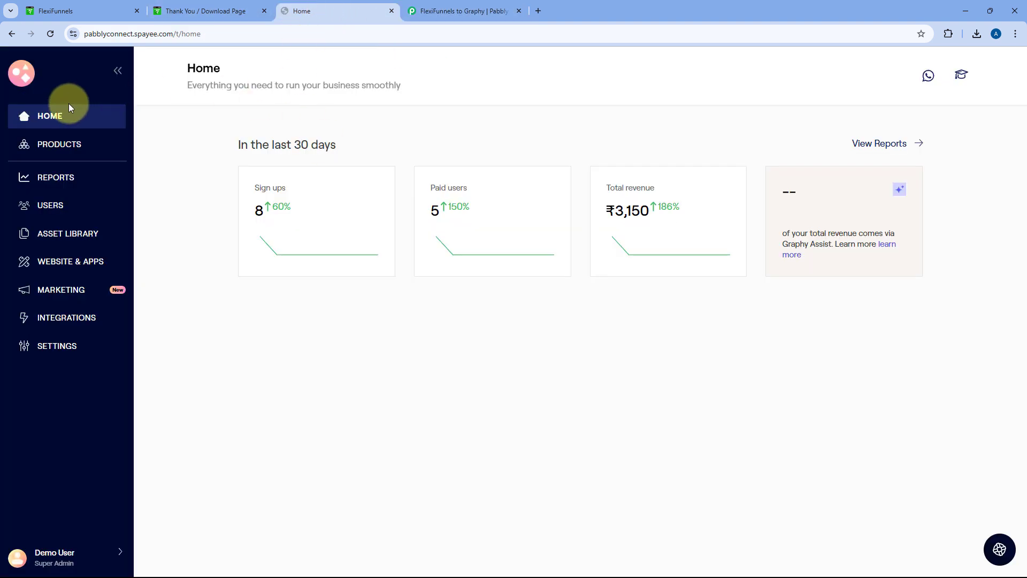
left_click(69, 319)
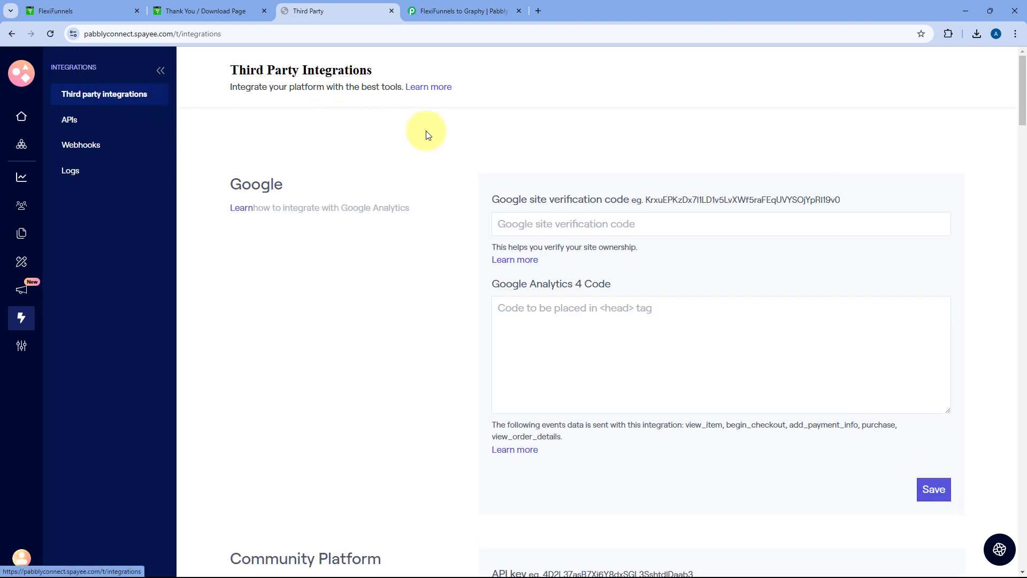
scroll(452, 150, "down", 20)
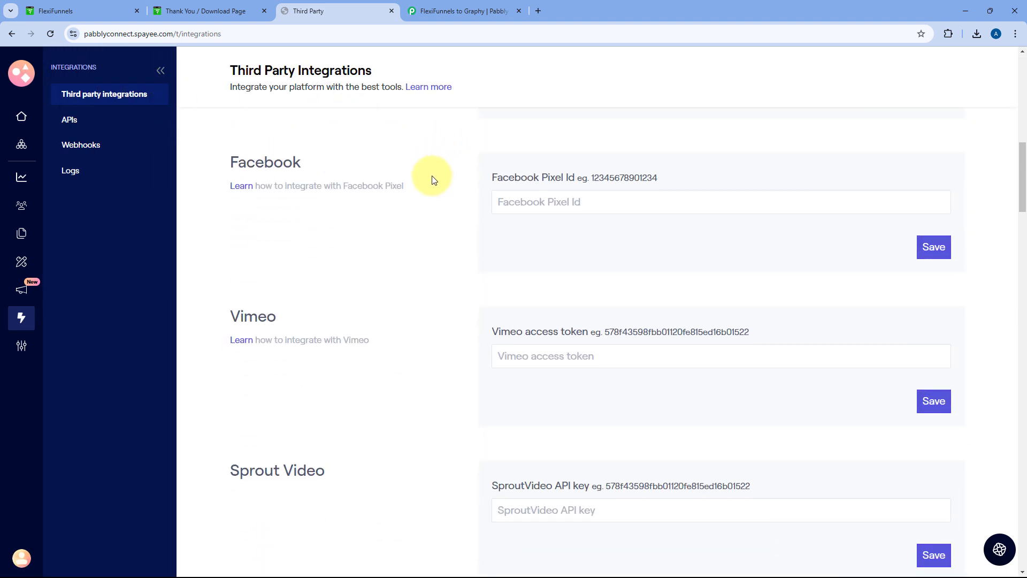
scroll(434, 218, "down", 5)
scroll(432, 213, "up", 1)
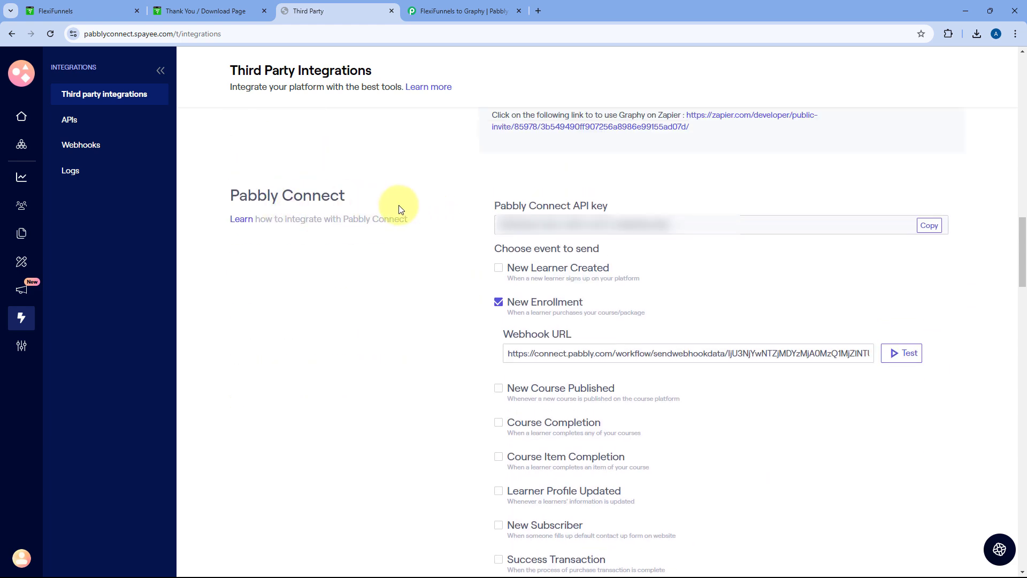
left_click(929, 225)
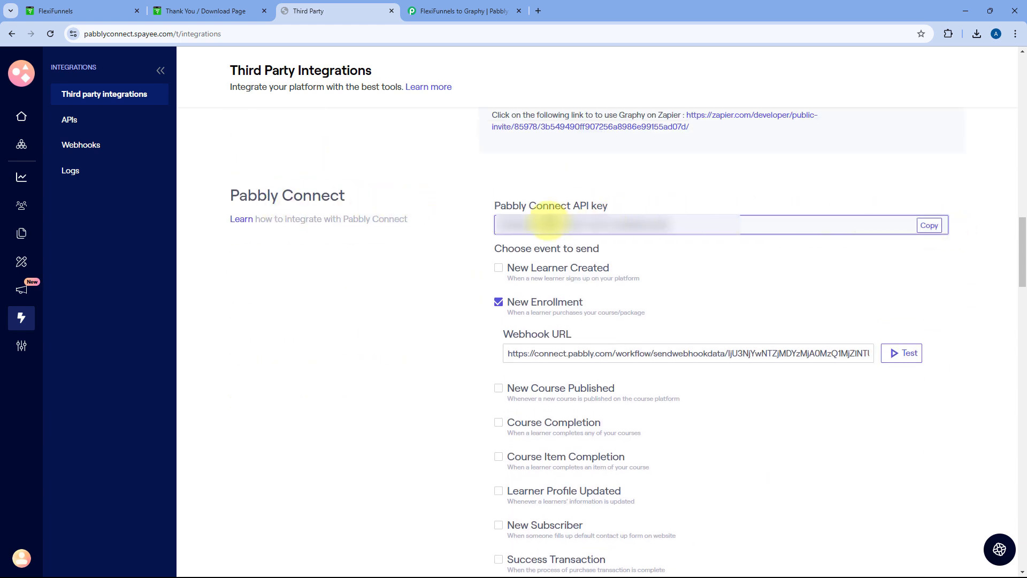
Paste the copied Graphy key into the API Key field of Pabbly's Graphy connection form
left_click(460, 11)
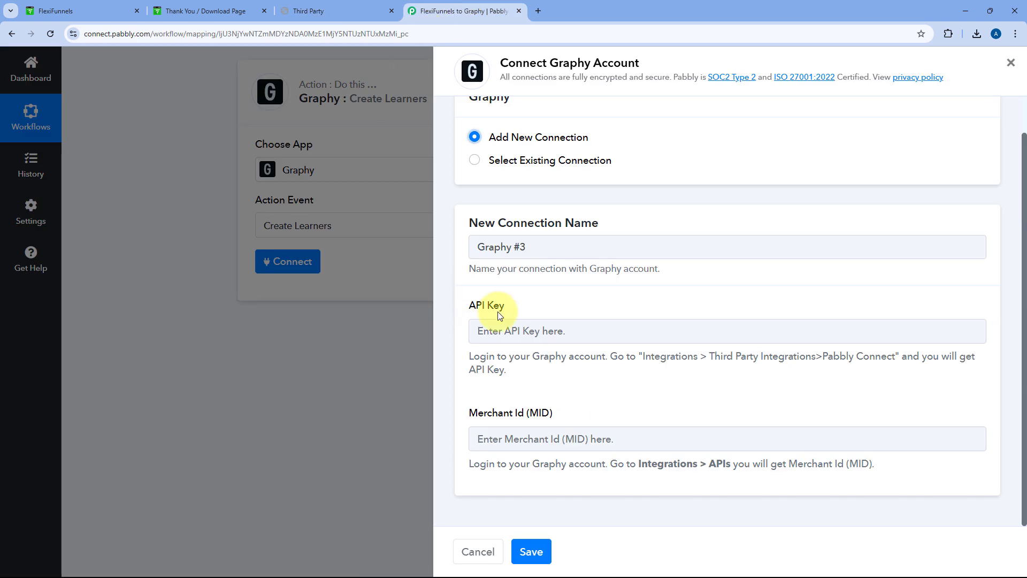
left_click(521, 329)
right_click(521, 329)
left_click(548, 187)
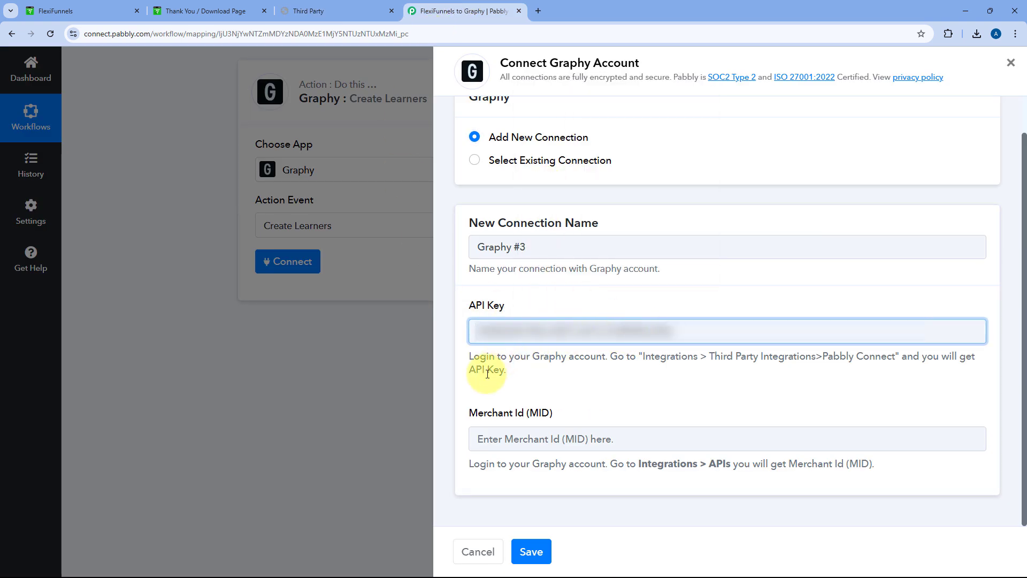
left_click(320, 6)
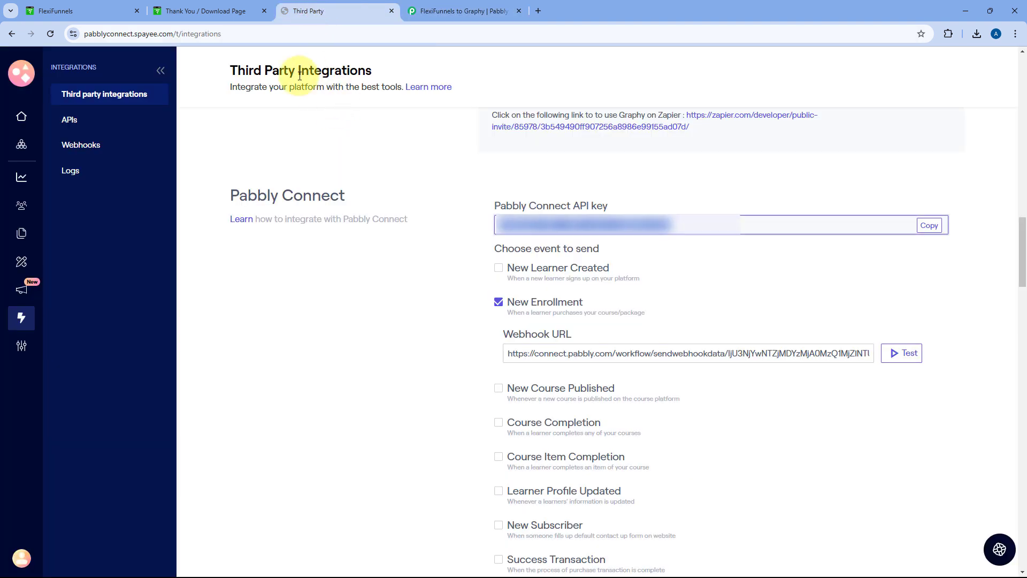
Copy the Merchant Id from Graphy's APIs page for the Pabbly Merchant Id (MID) field
left_click(72, 121)
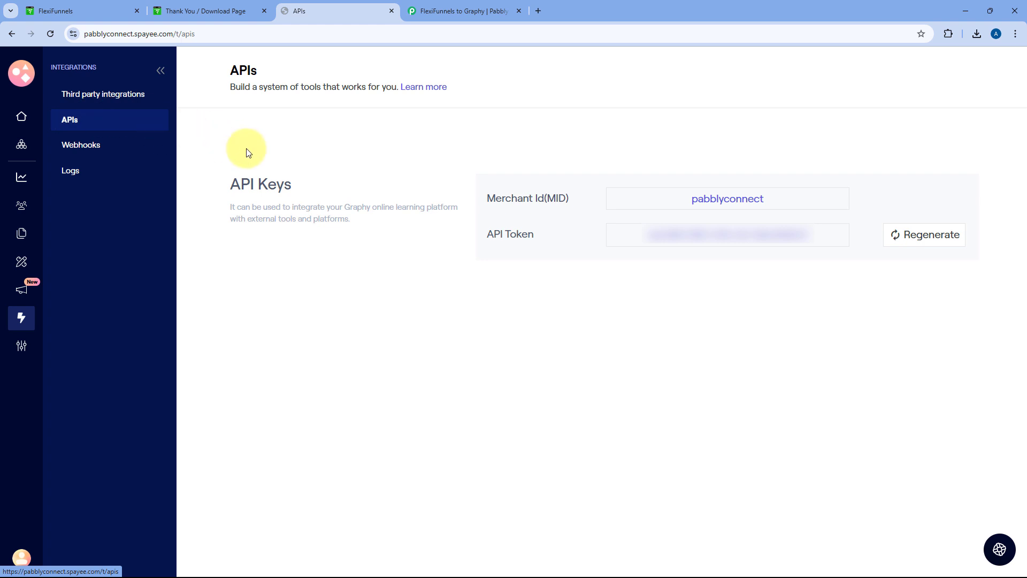
double_click(717, 198)
right_click(722, 195)
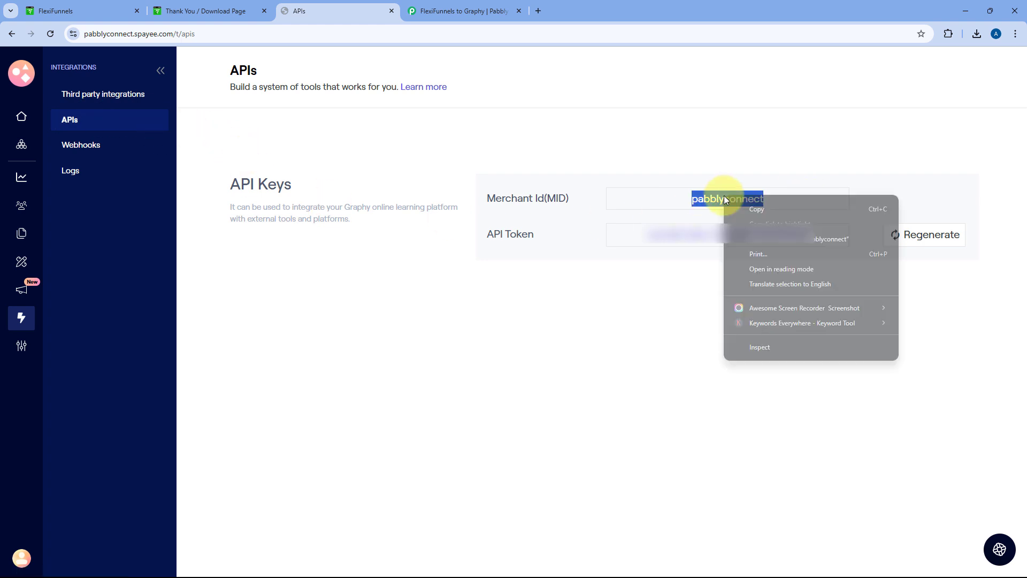
left_click(743, 207)
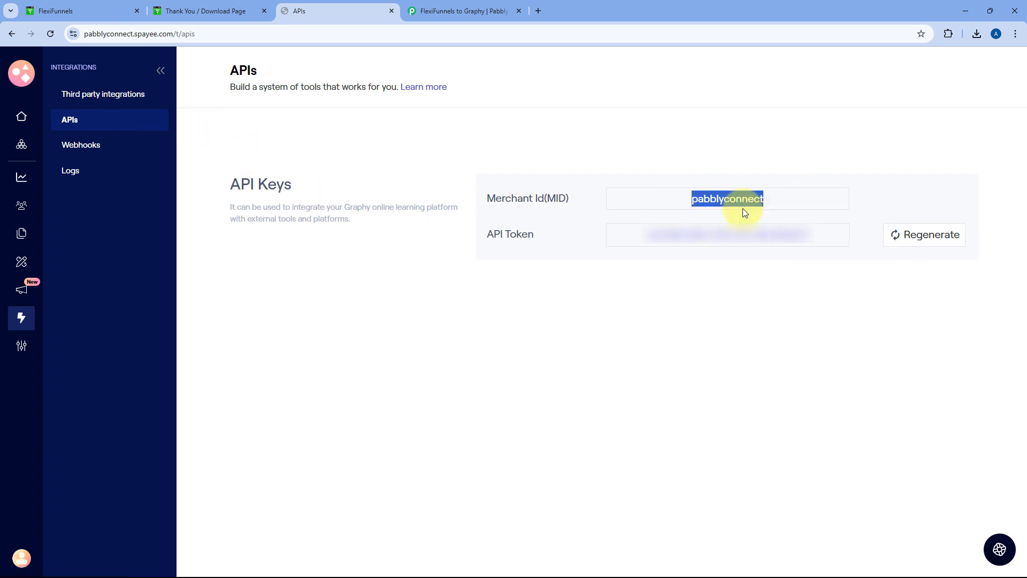
left_click(462, 11)
left_click(501, 438)
Paste the Merchant Id into the MID field and save the Graphy connection
right_click(502, 438)
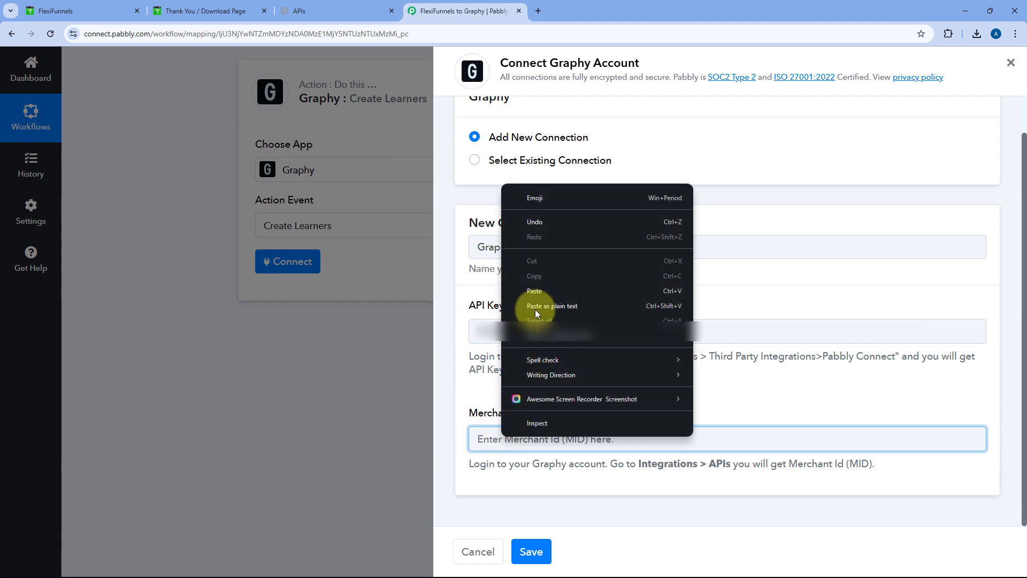
left_click(538, 293)
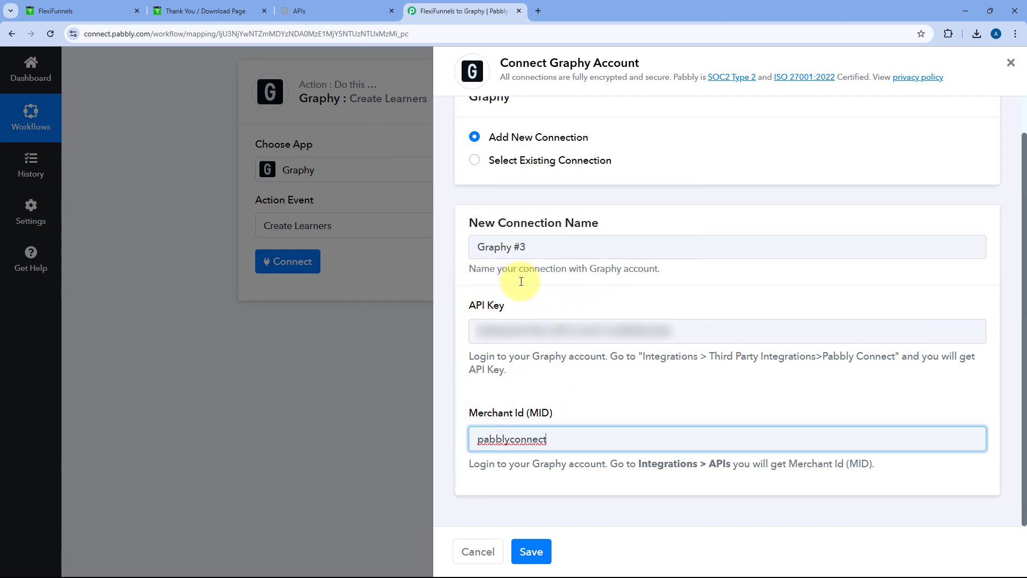
left_click(566, 393)
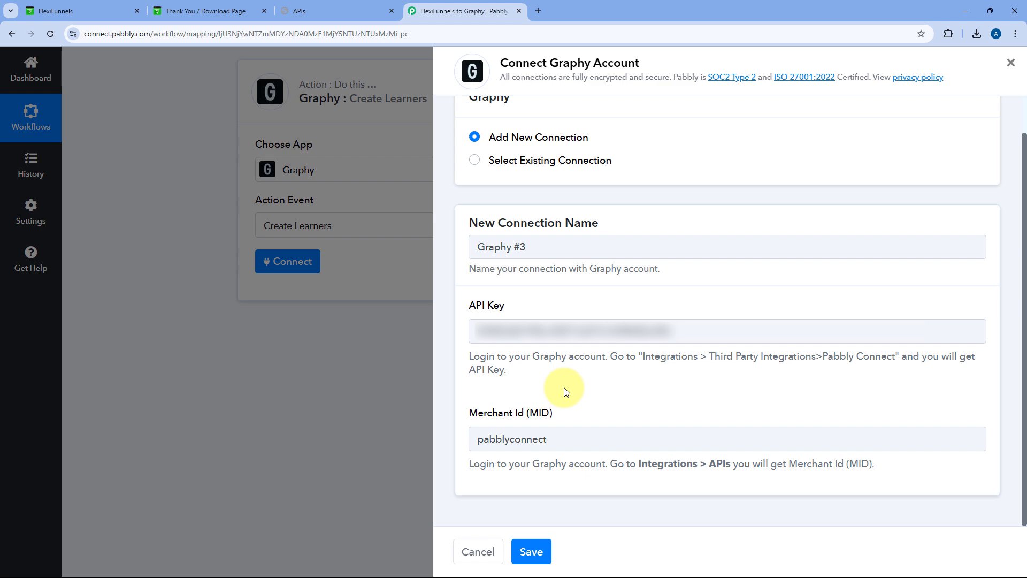
left_click(531, 551)
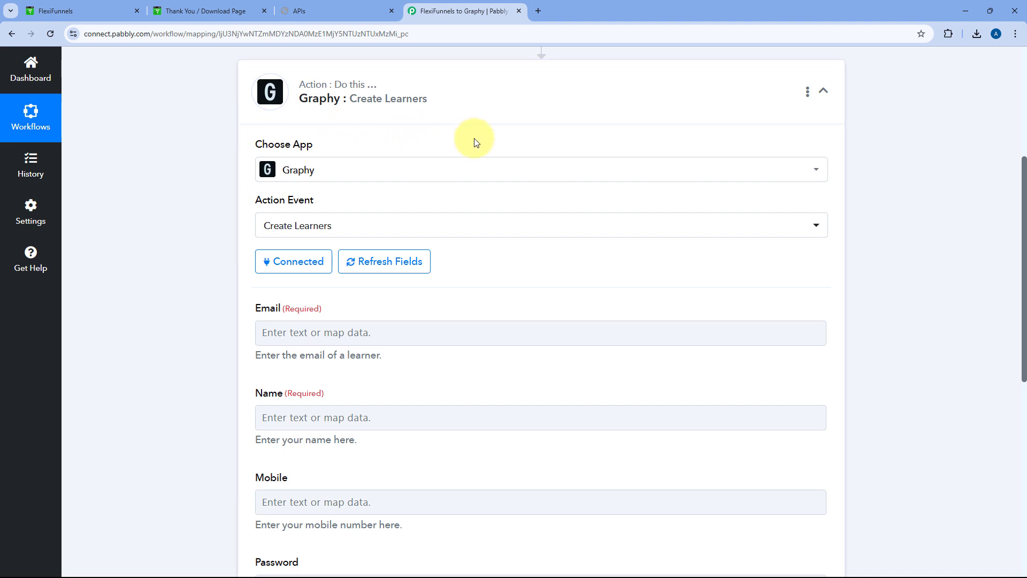
scroll(375, 197, "down", 2)
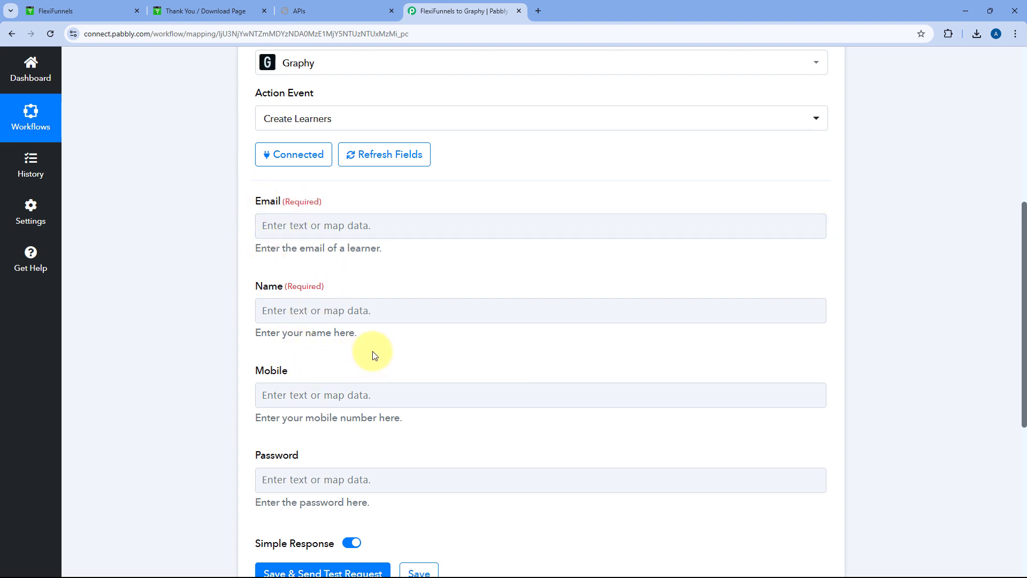
scroll(514, 261, "up", 5)
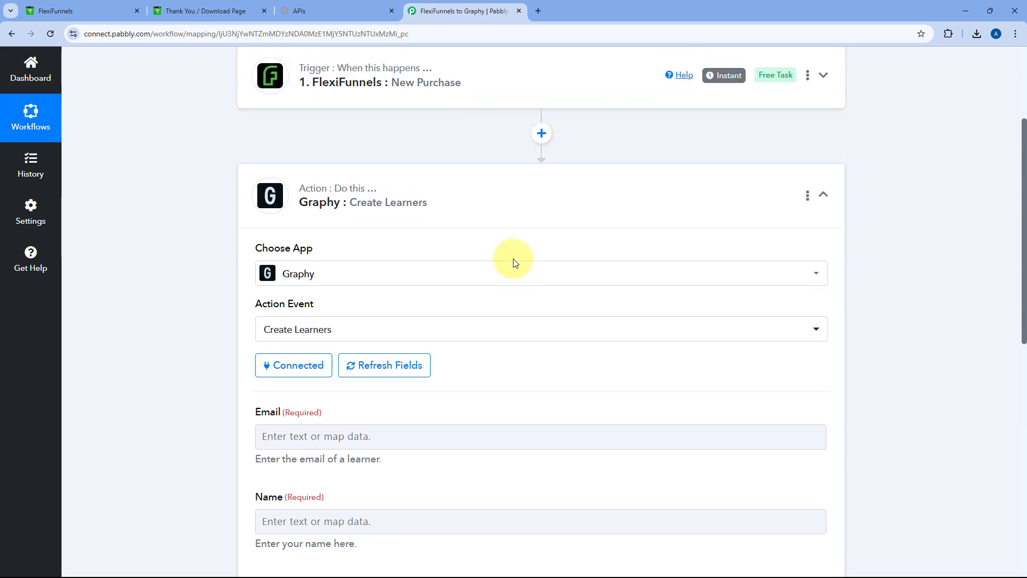
left_click(512, 133)
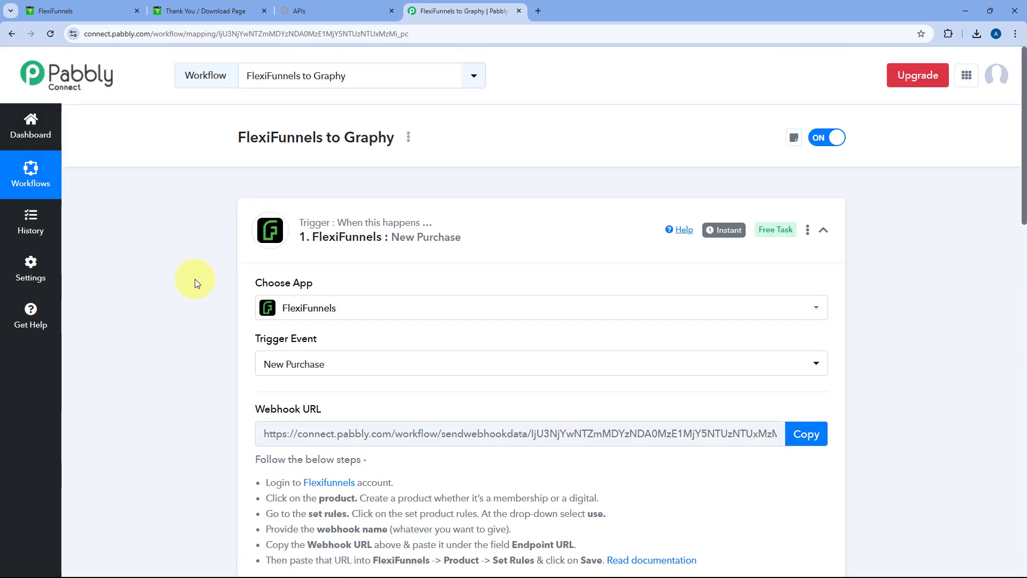
scroll(199, 288, "down", 4)
scroll(203, 285, "down", 8)
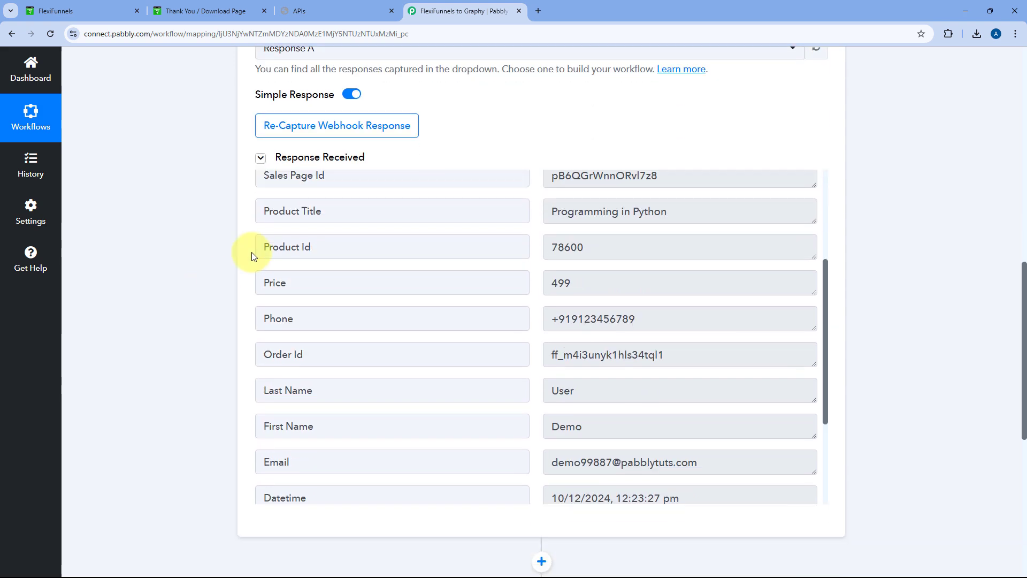
scroll(481, 126, "down", 1)
scroll(535, 257, "down", 2)
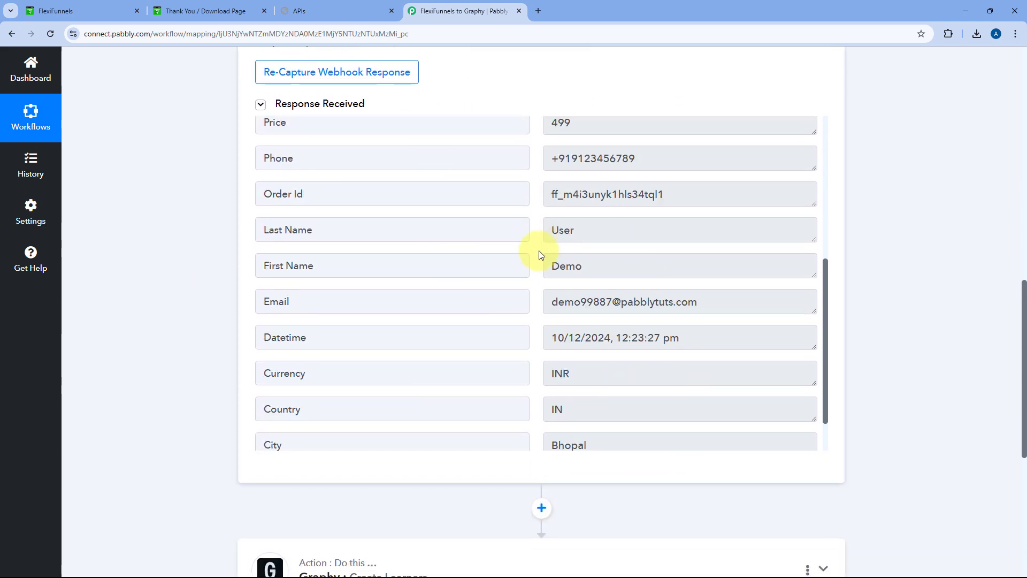
left_click(540, 230)
left_click(603, 269)
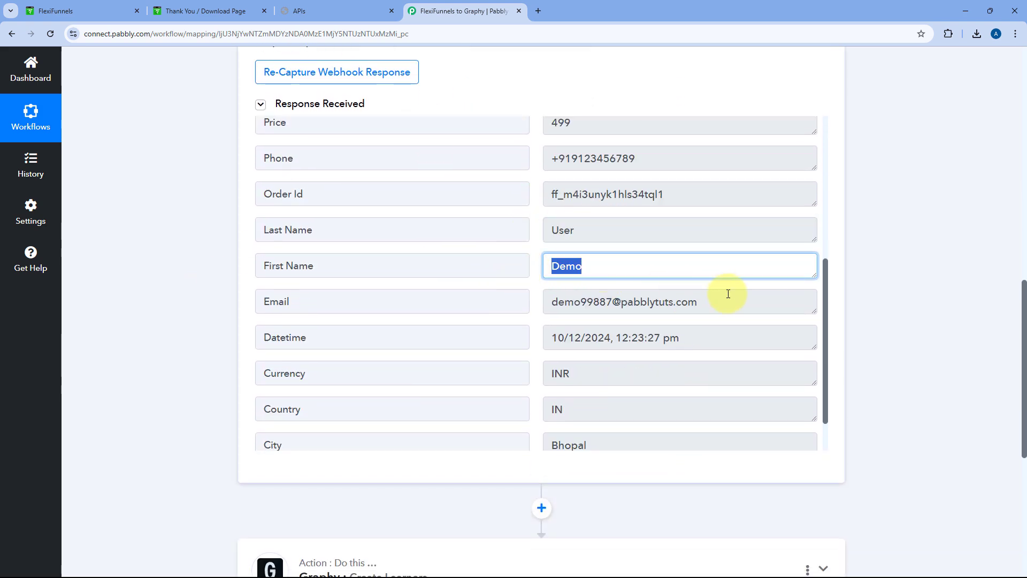
left_click(539, 301)
left_click(536, 274)
scroll(161, 323, "down", 4)
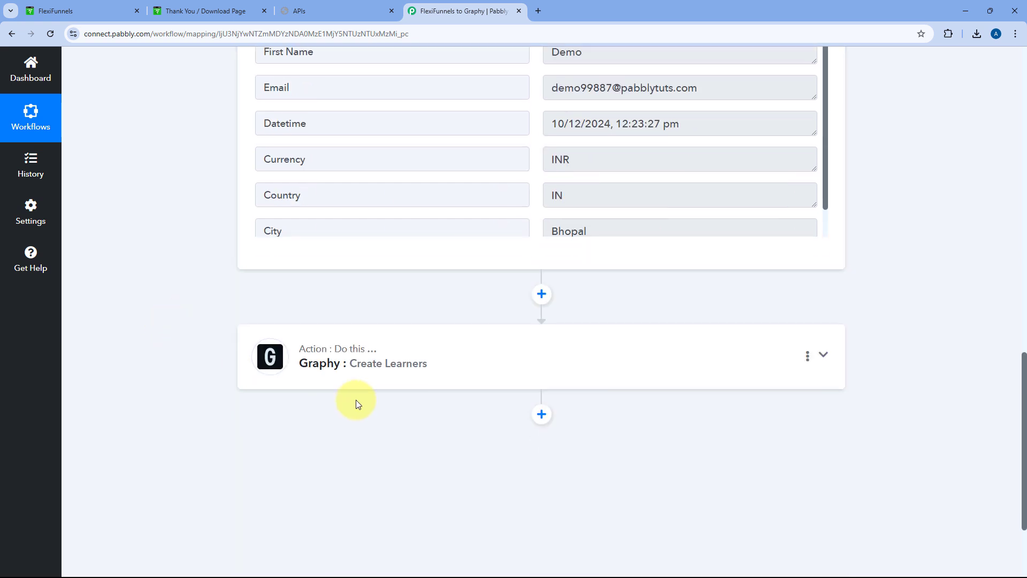
scroll(216, 295, "up", 2)
scroll(217, 299, "up", 1)
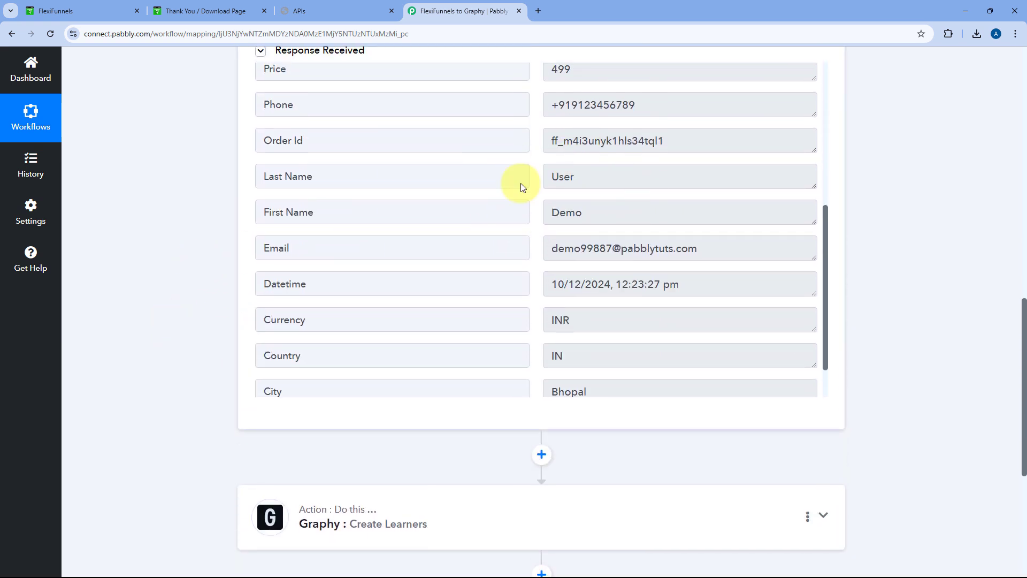
scroll(207, 308, "down", 2)
left_click(443, 348)
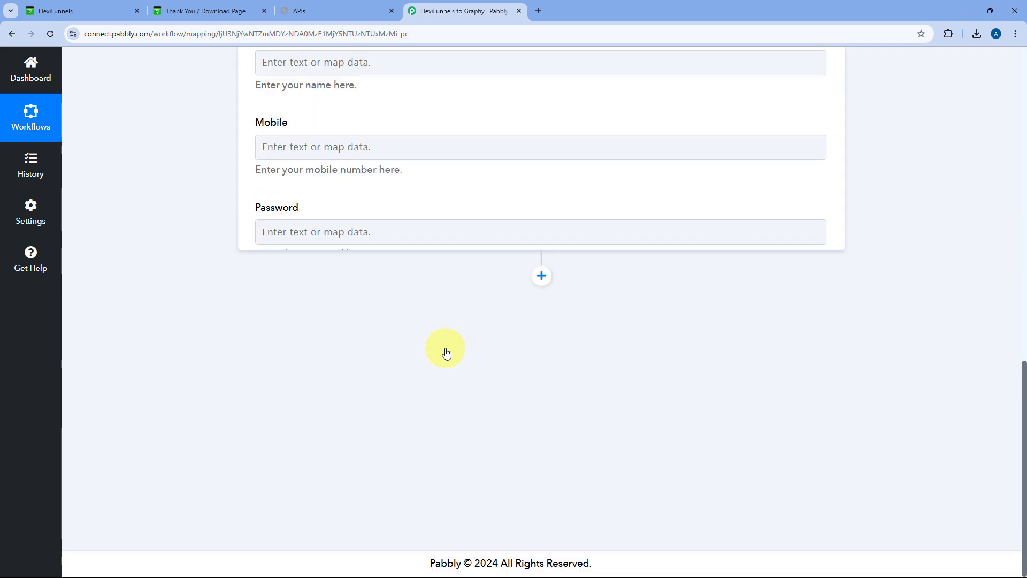
scroll(214, 336, "down", 4)
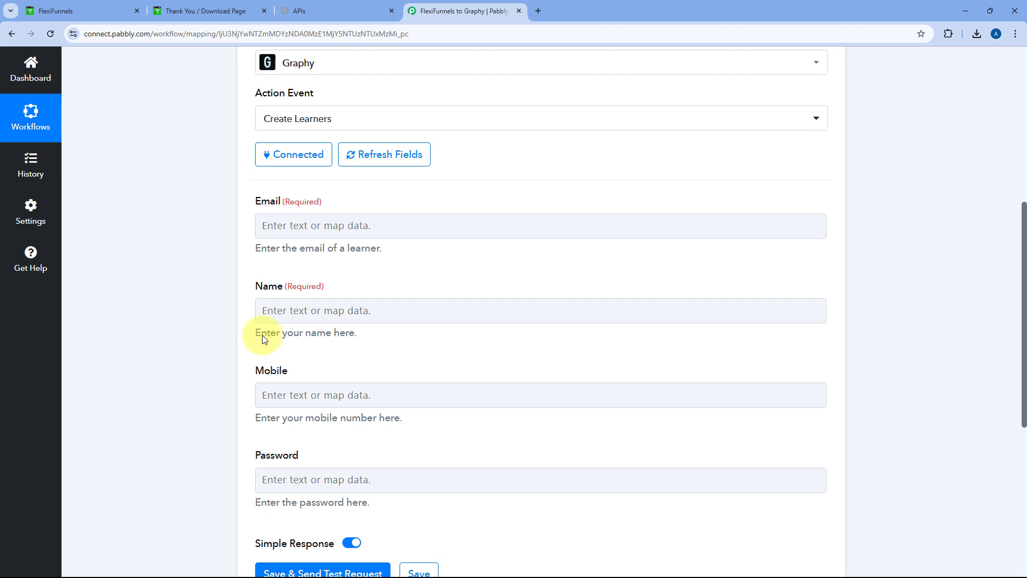
Map the FlexiFunnels purchase Email into the learner's Email field
left_click(292, 227)
left_click(292, 226)
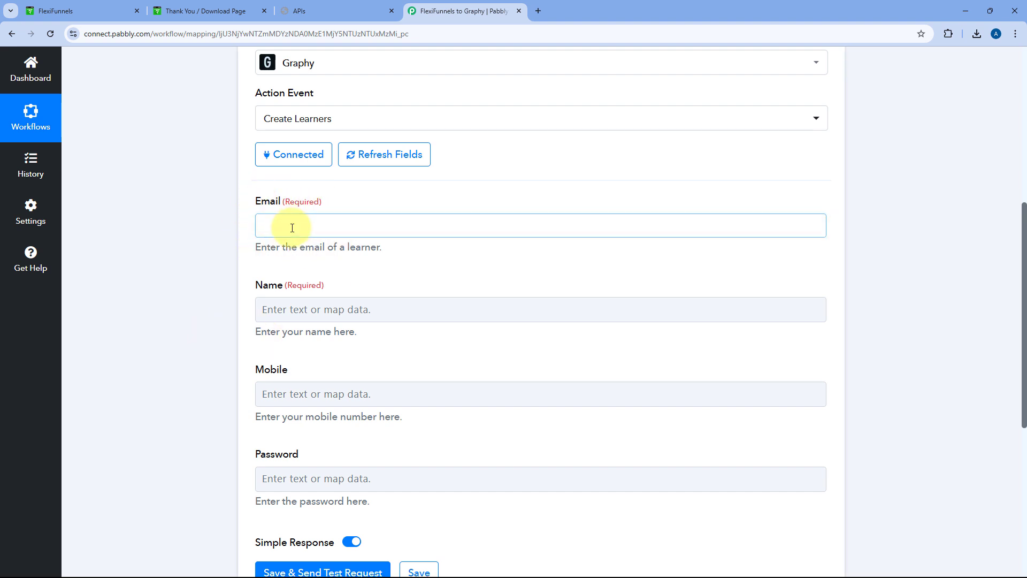
left_click(452, 325)
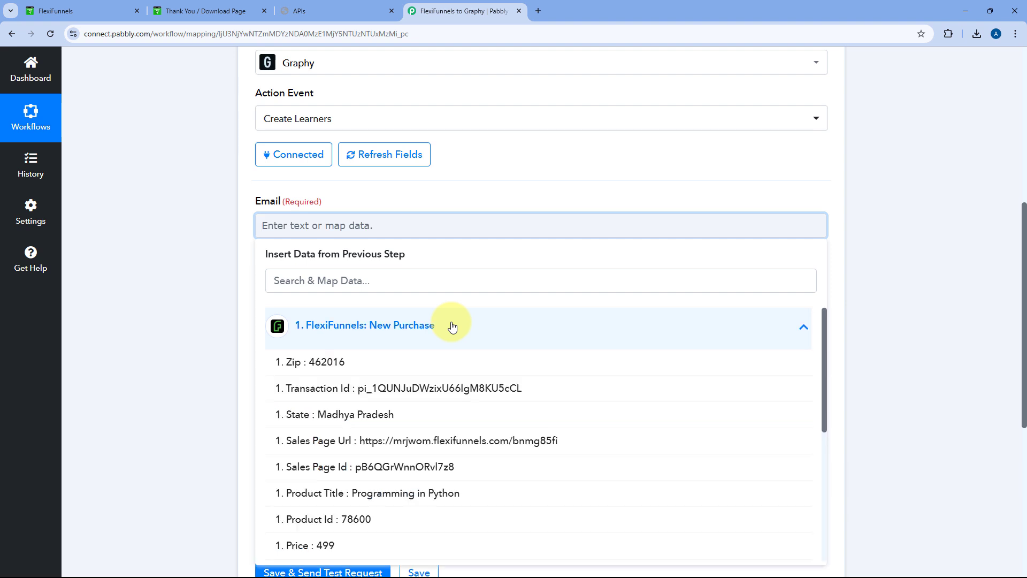
scroll(195, 288, "down", 2)
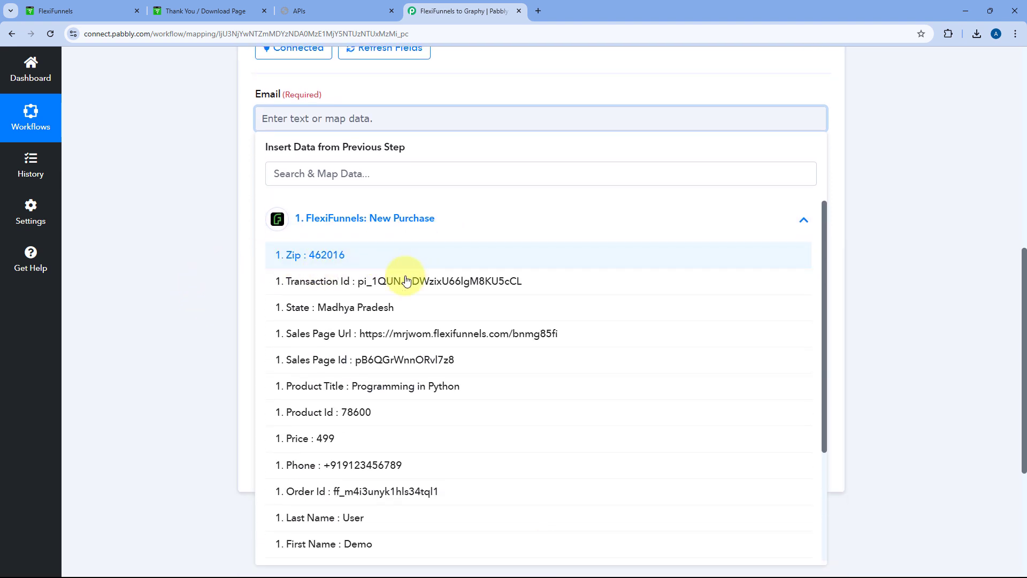
scroll(413, 289, "down", 4)
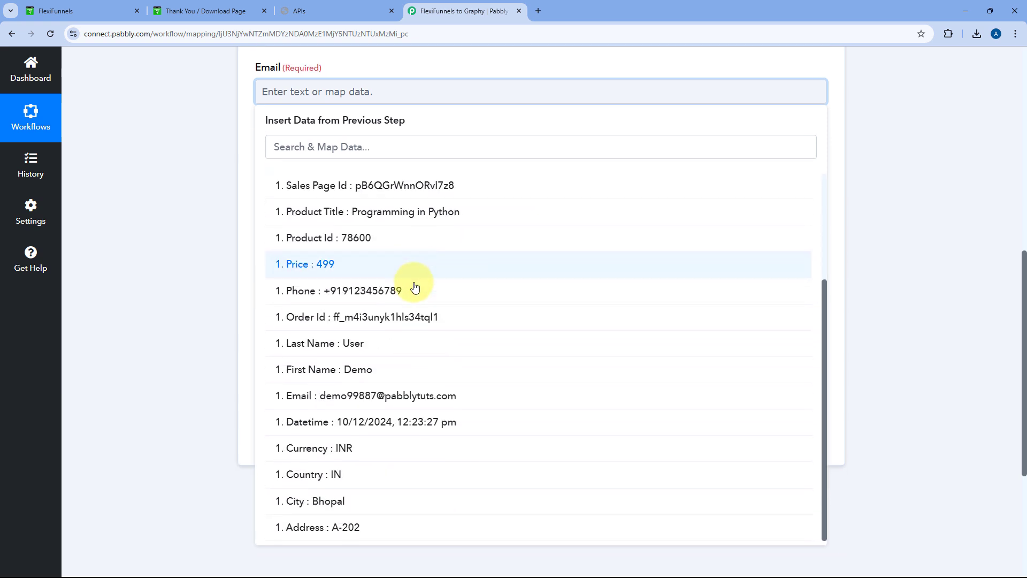
scroll(412, 287, "down", 2)
left_click(402, 414)
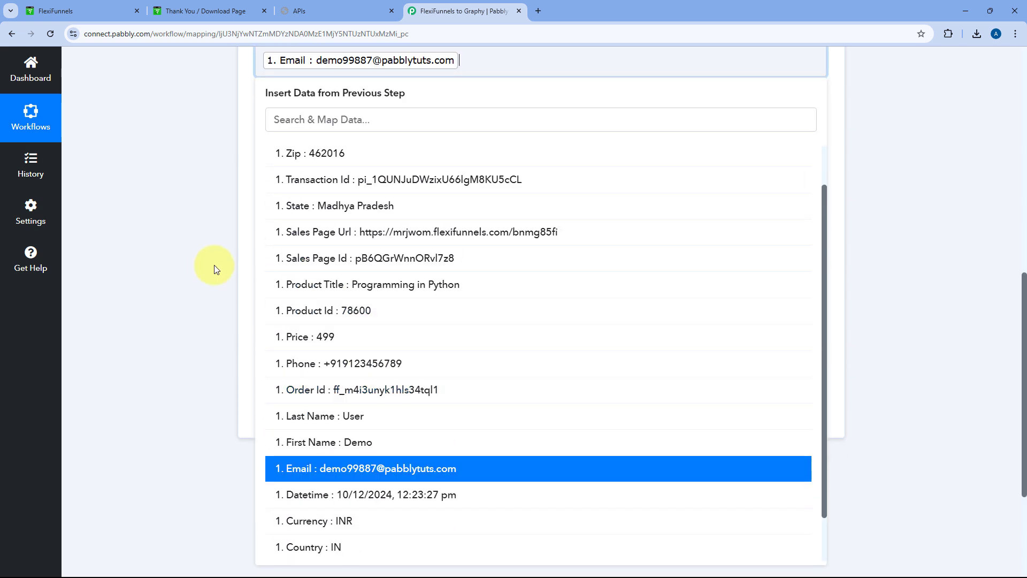
left_click(216, 269)
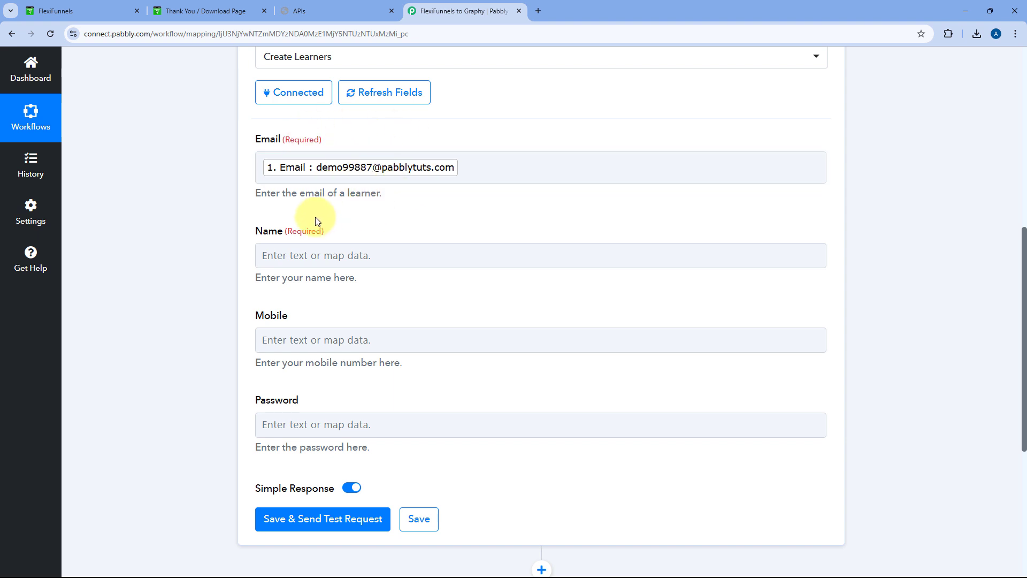
Map the buyer's First Name followed by Last Name into the Name field
left_click(305, 254)
scroll(321, 235, "down", 2)
left_click(401, 249)
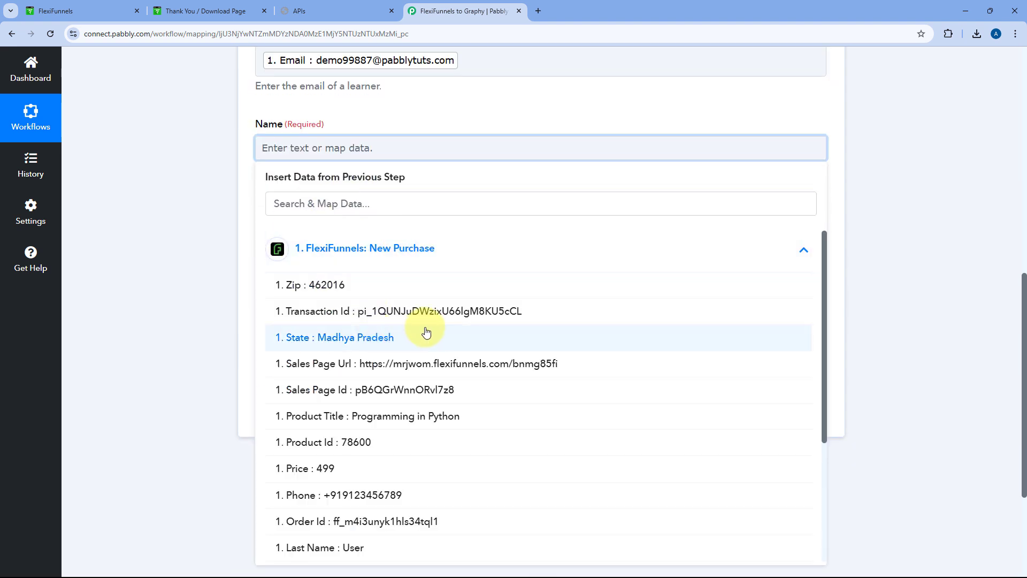
scroll(426, 332, "down", 5)
left_click(341, 389)
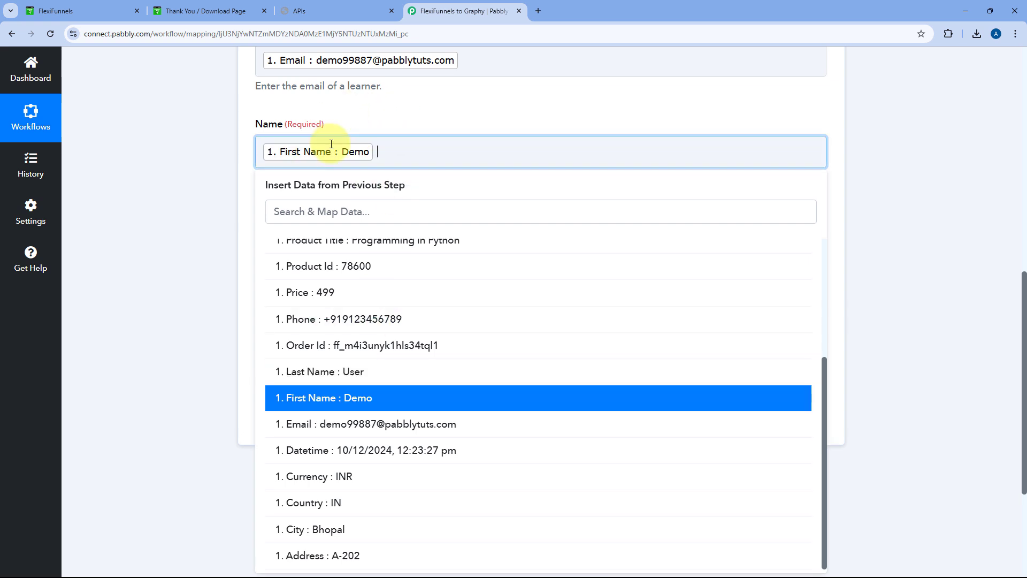
left_click(346, 376)
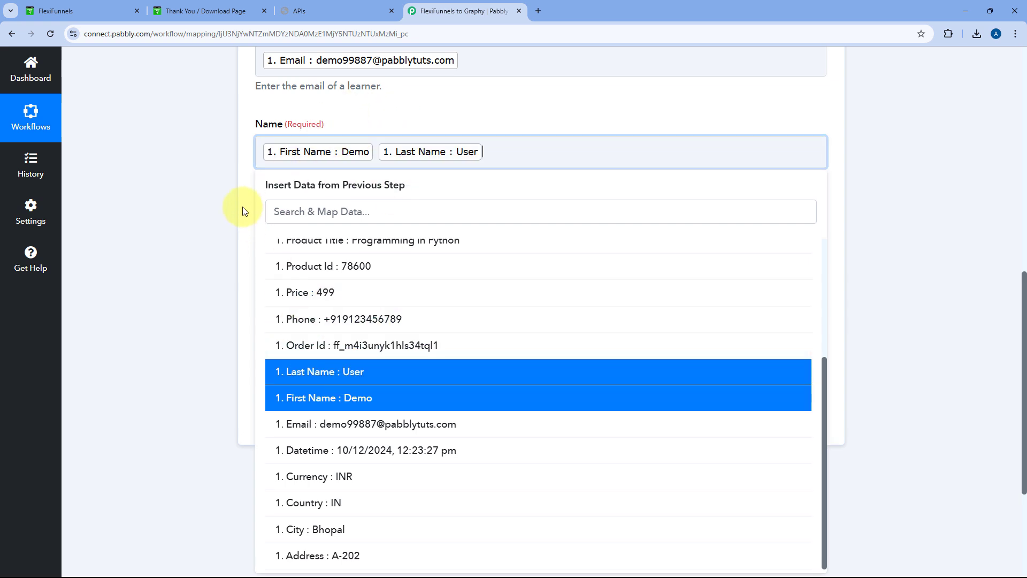
left_click(230, 160)
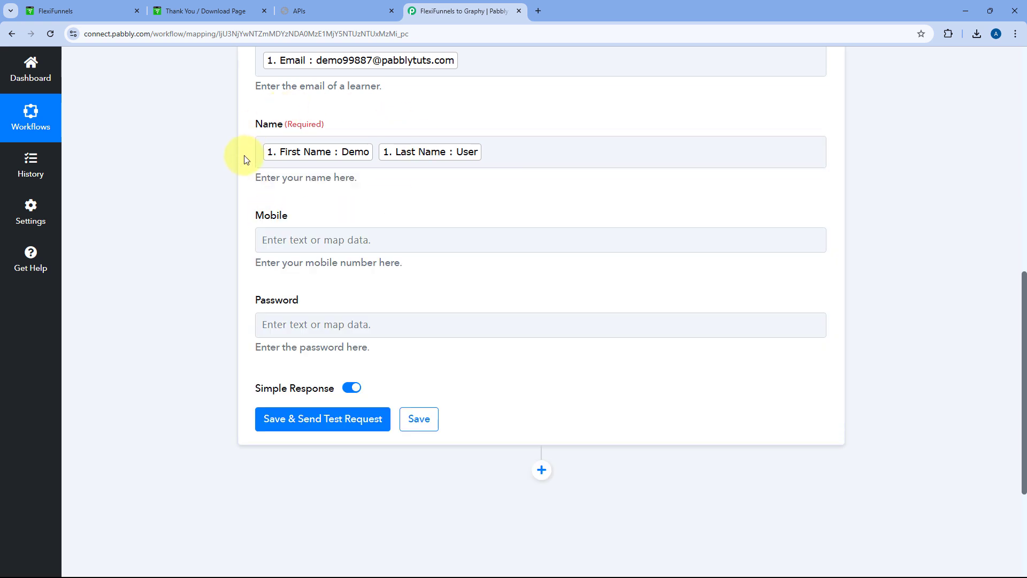
Map the buyer's Phone from FlexiFunnels: New Purchase into the Mobile field
left_click(292, 240)
scroll(316, 225, "down", 2)
left_click(353, 231)
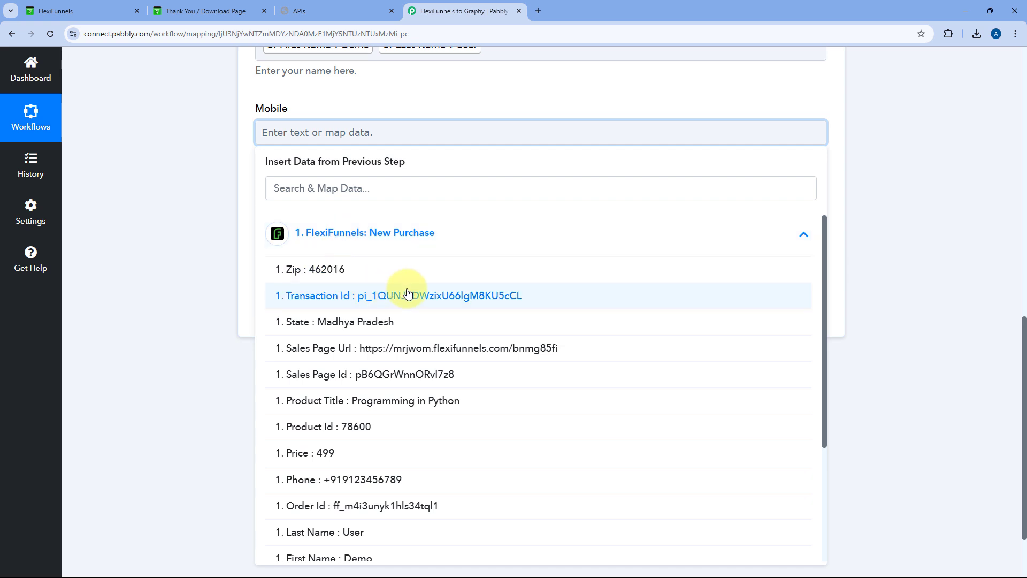
scroll(406, 291, "down", 2)
left_click(393, 373)
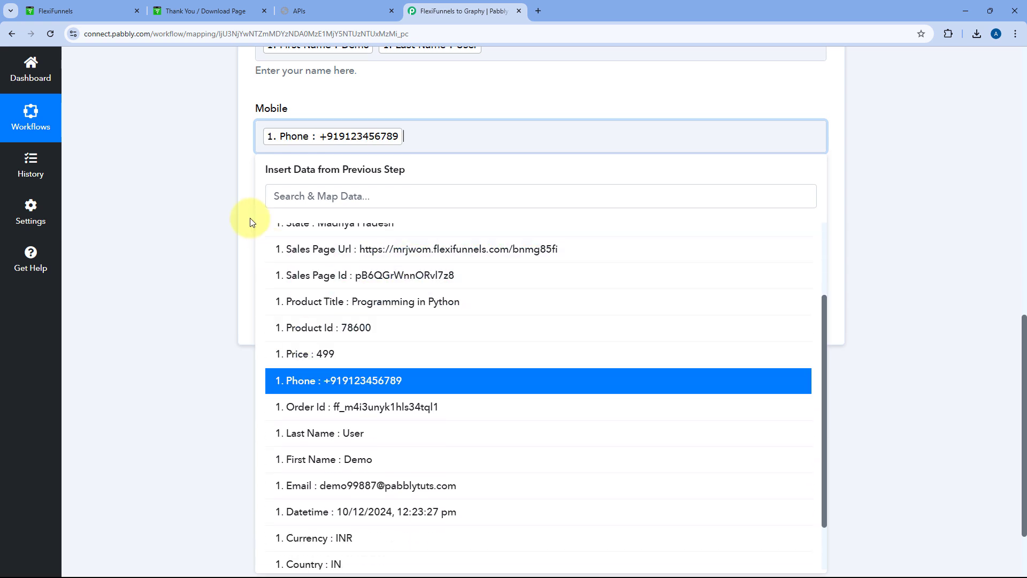
left_click(233, 186)
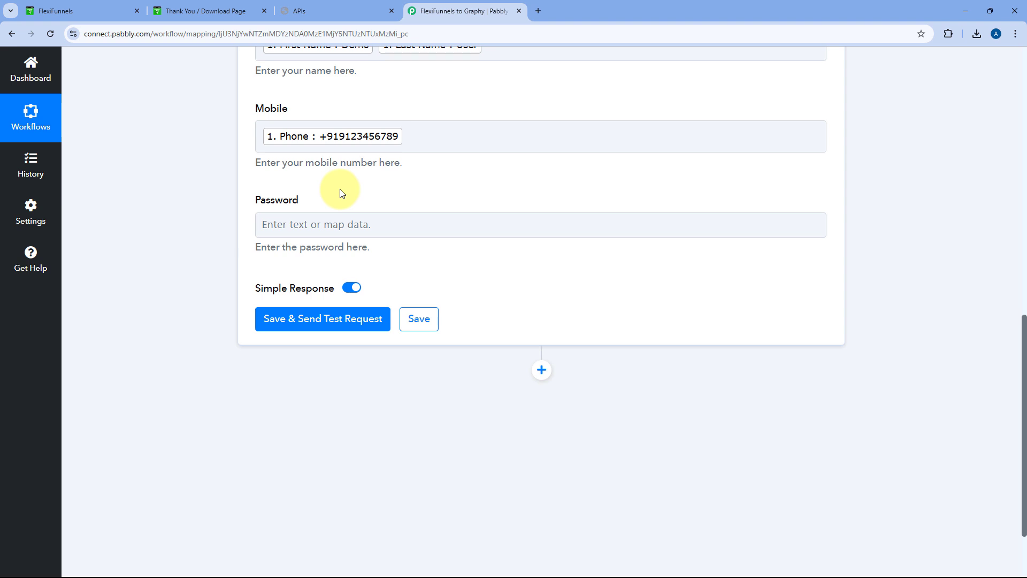
scroll(349, 190, "up", 3)
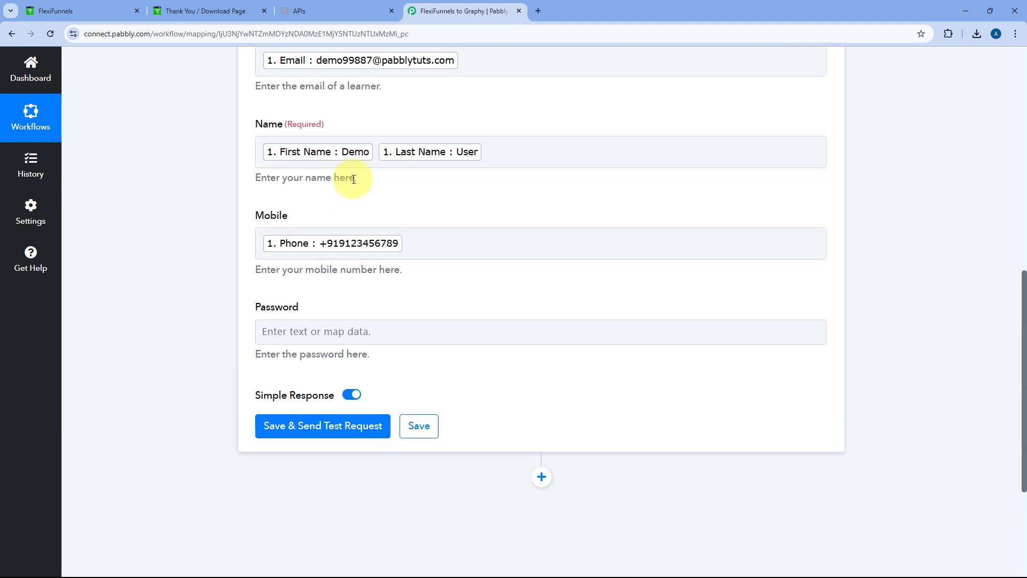
scroll(253, 199, "down", 3)
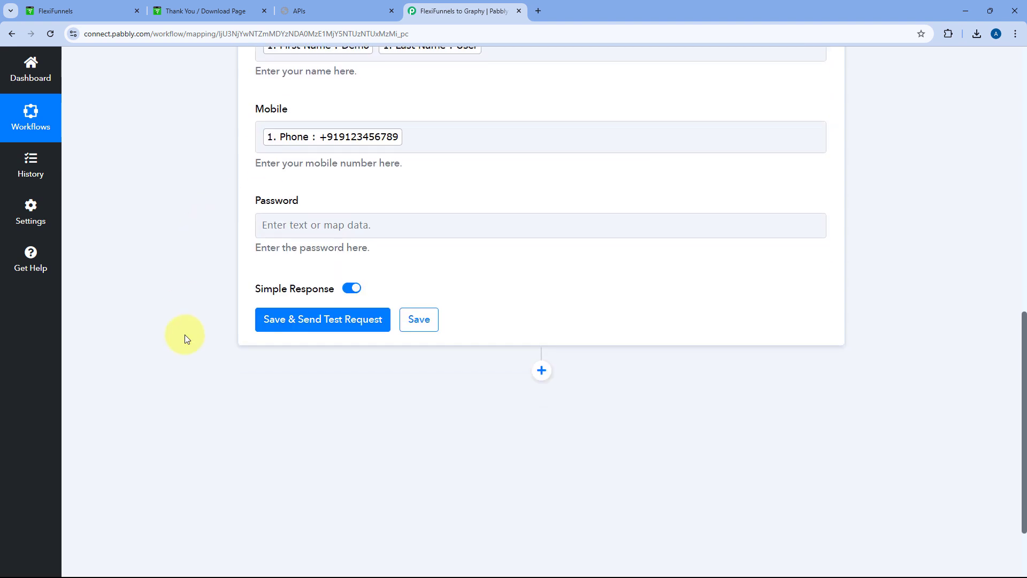
Save and send a test request, checking the response shows email, name, mobile and Exists 0
left_click(326, 321)
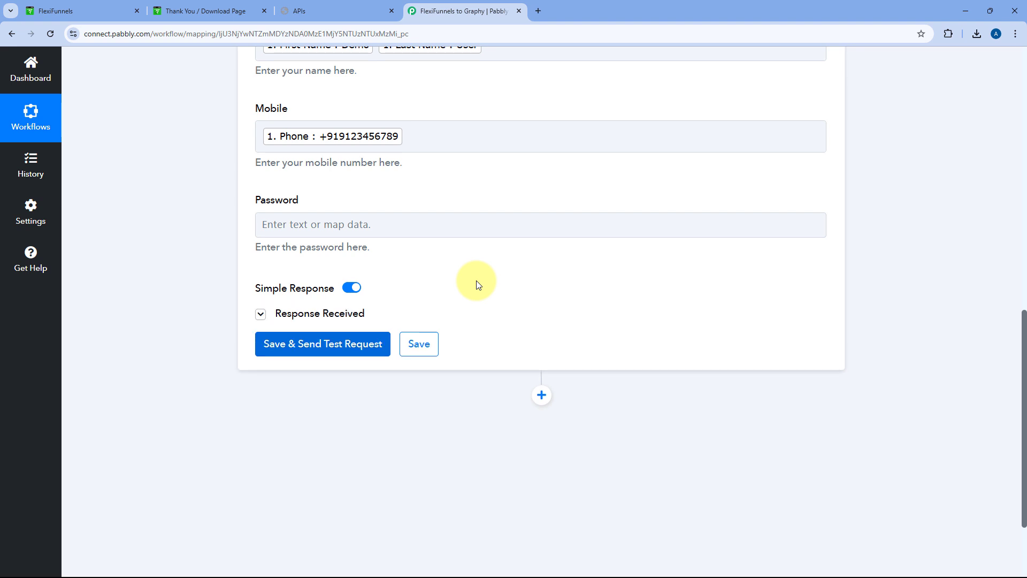
scroll(471, 276, "down", 1)
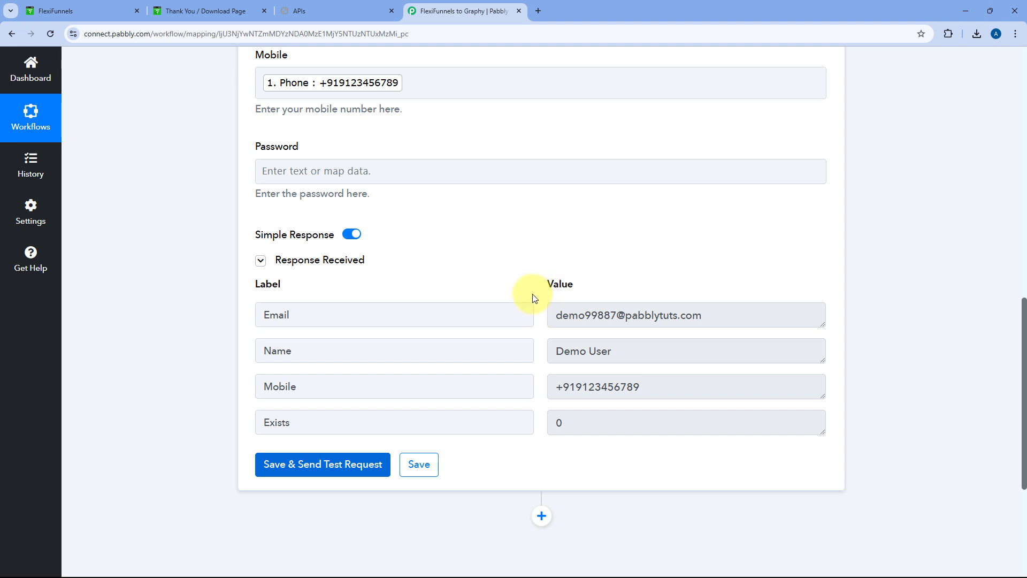
Check the newest learner's name, email and mobile in Graphy's Learners list and profile against Pabbly
left_click(329, 8)
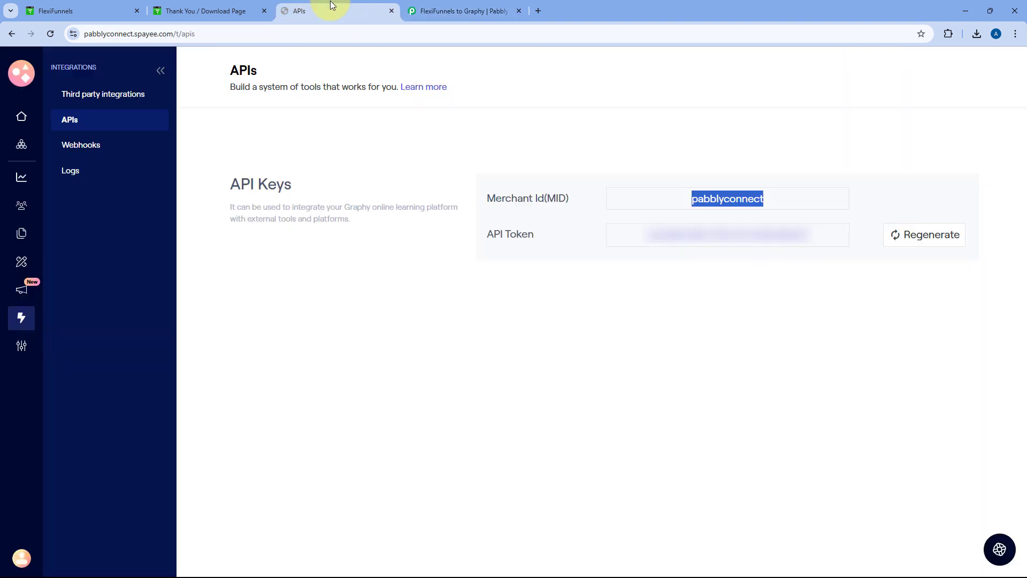
left_click(21, 206)
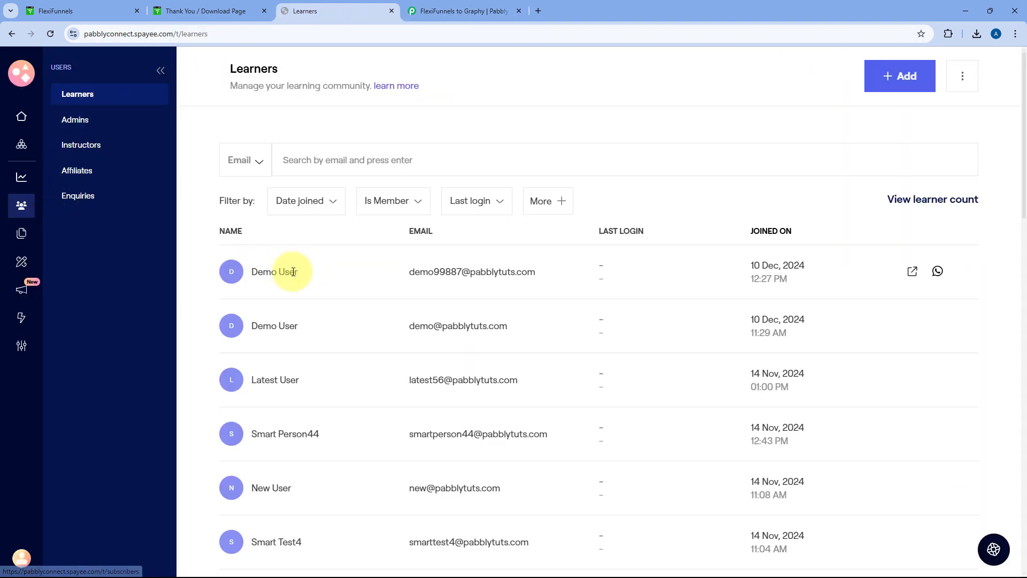
triple_click(253, 271)
triple_click(521, 271)
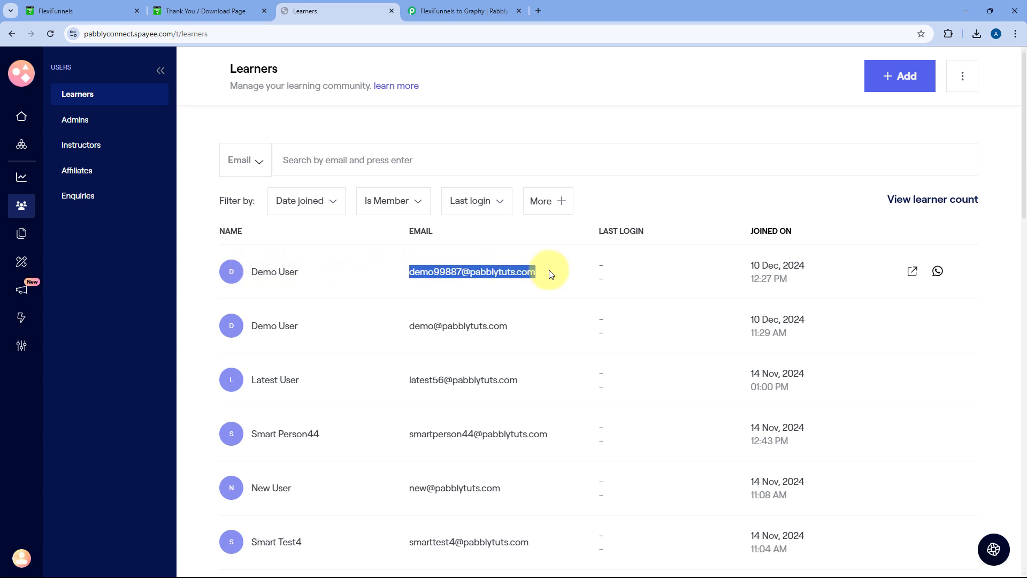
left_click(230, 273)
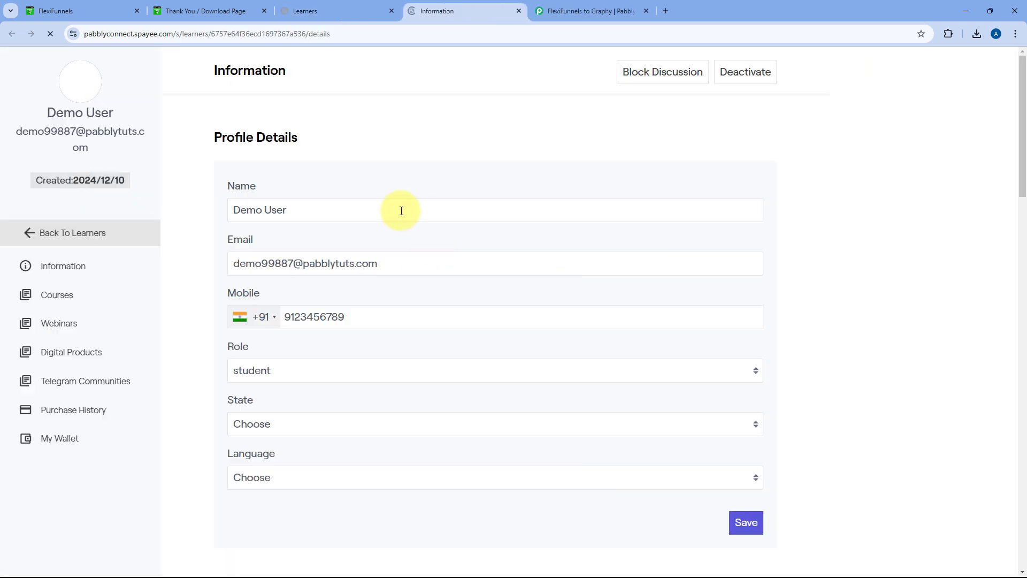
left_click_drag(358, 315, 275, 316)
left_click(306, 293)
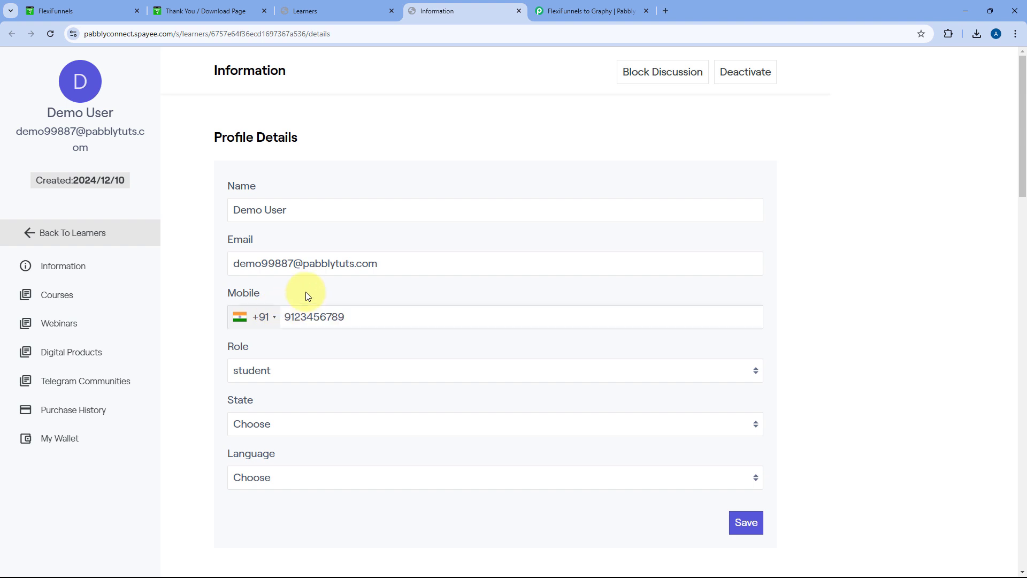
left_click(209, 293)
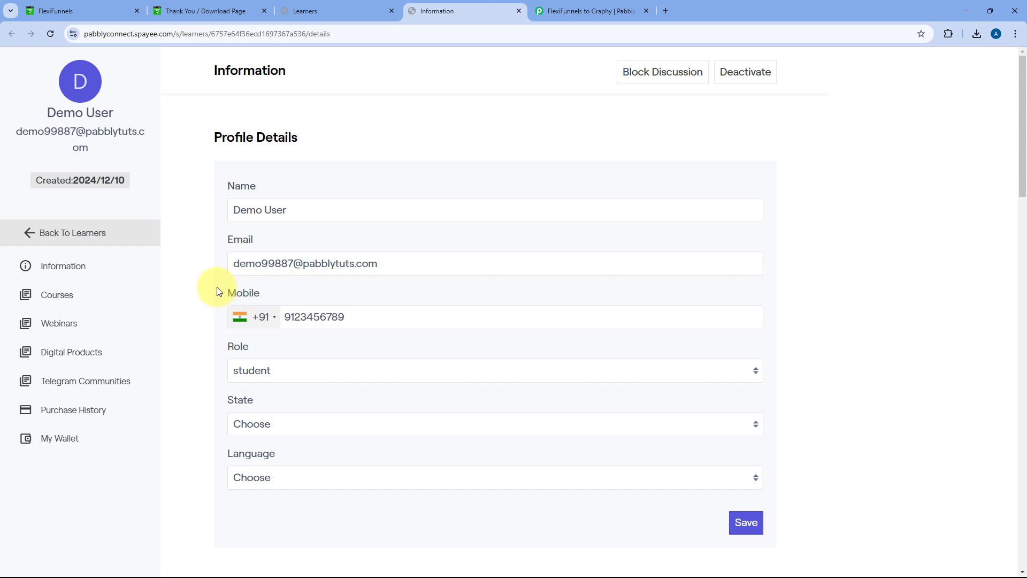
left_click(554, 9)
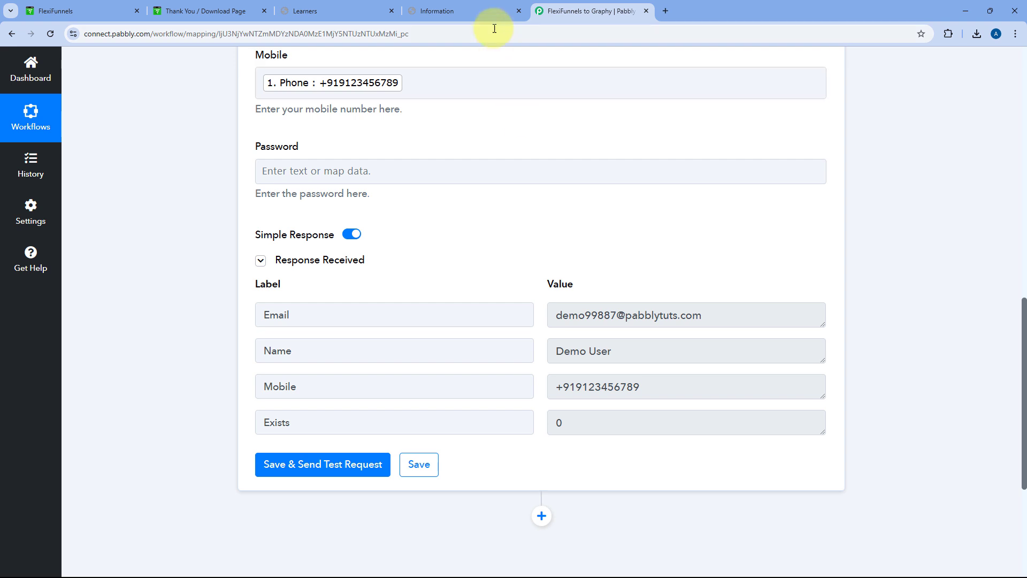
left_click(484, 12)
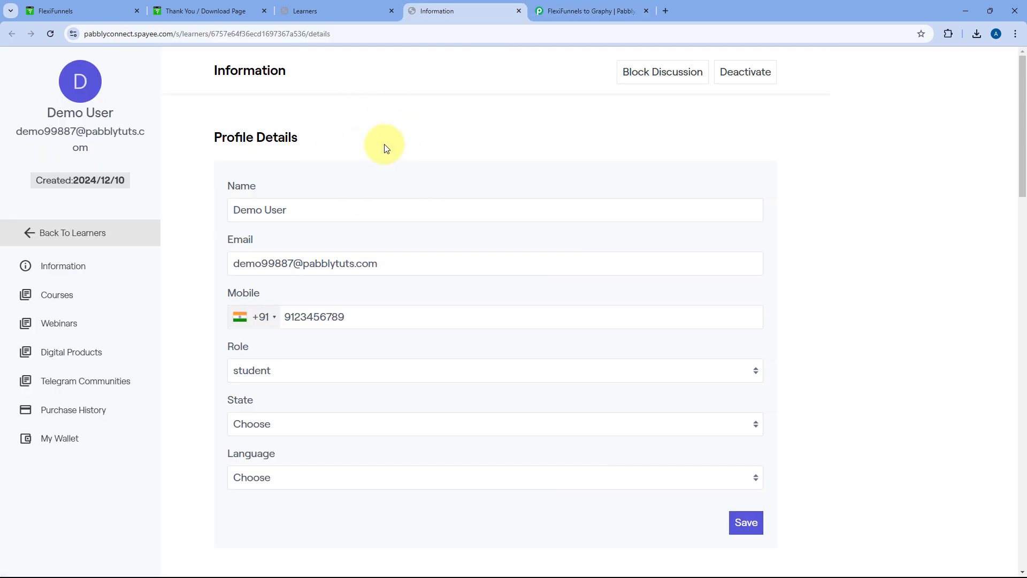
left_click(348, 10)
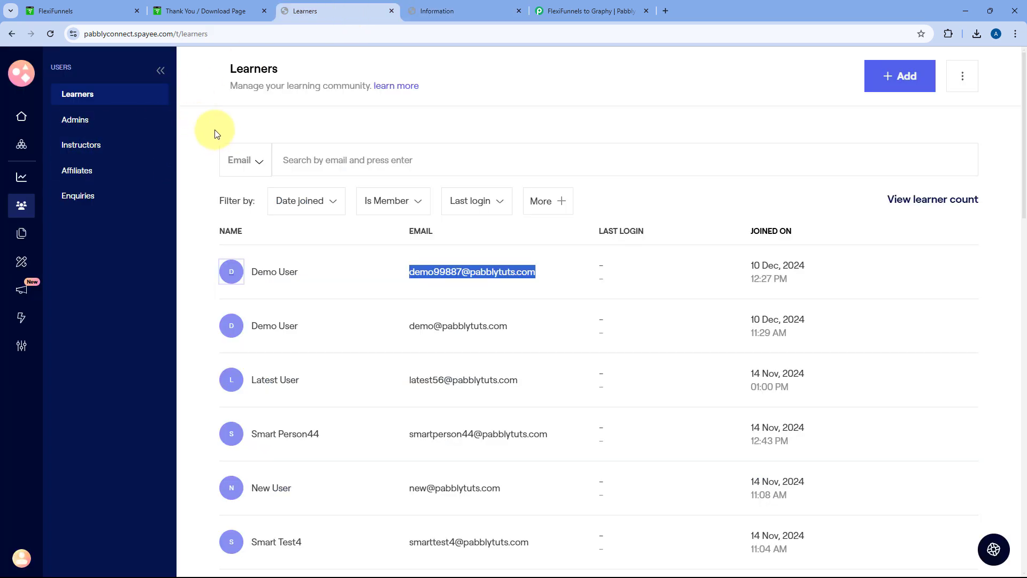
left_click(615, 11)
Add a Graphy 'Enroll Learner to Course' action and connect it through the existing Graphy #3 account
scroll(495, 214, "down", 4)
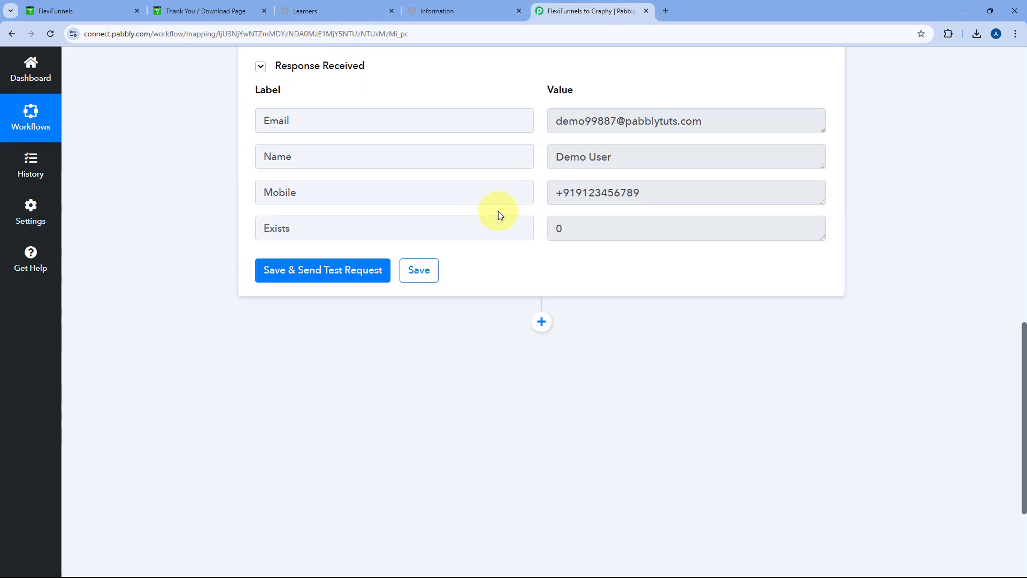
left_click(542, 302)
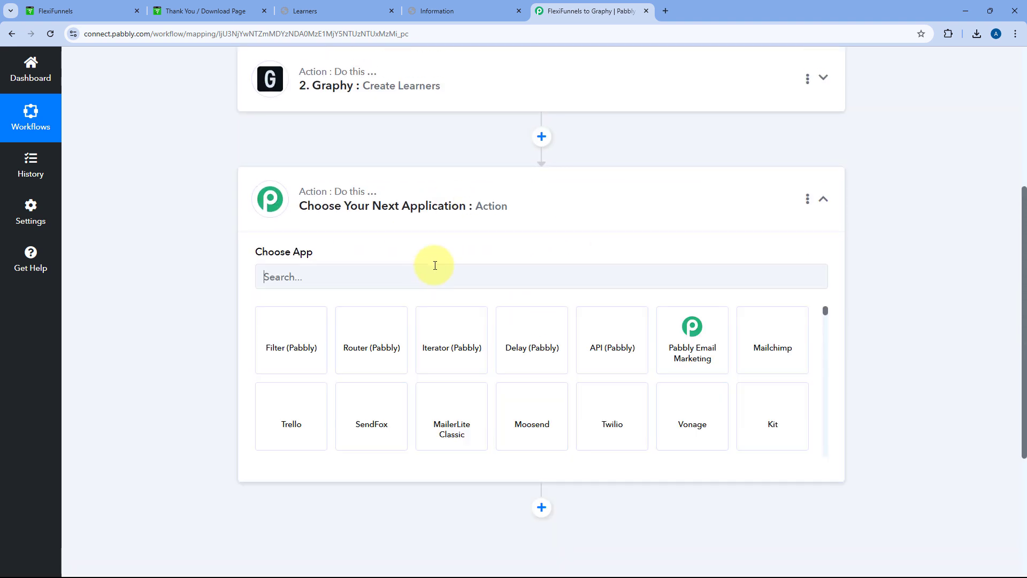
left_click(326, 275)
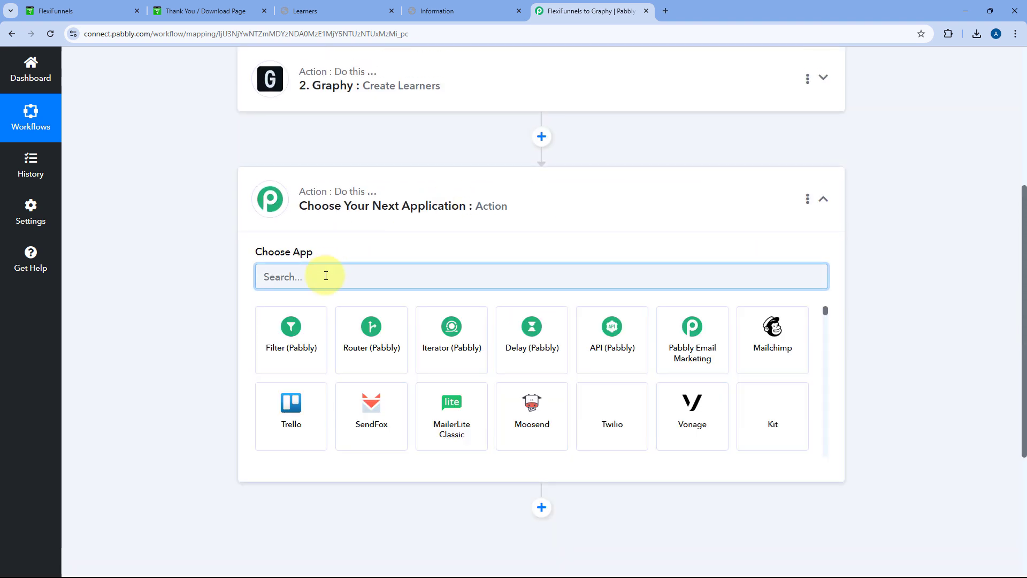
type("Gra")
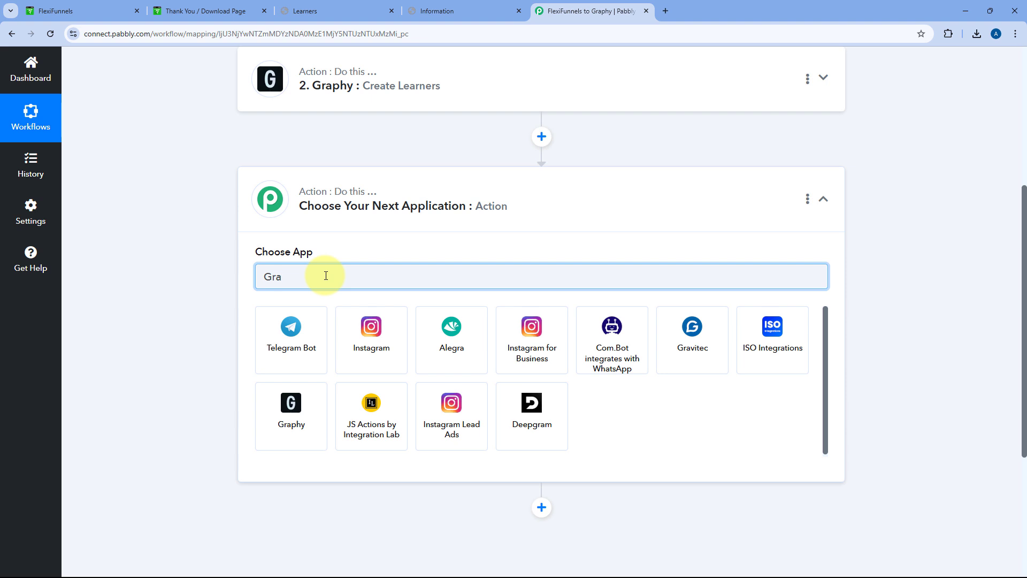
type("p")
left_click(319, 333)
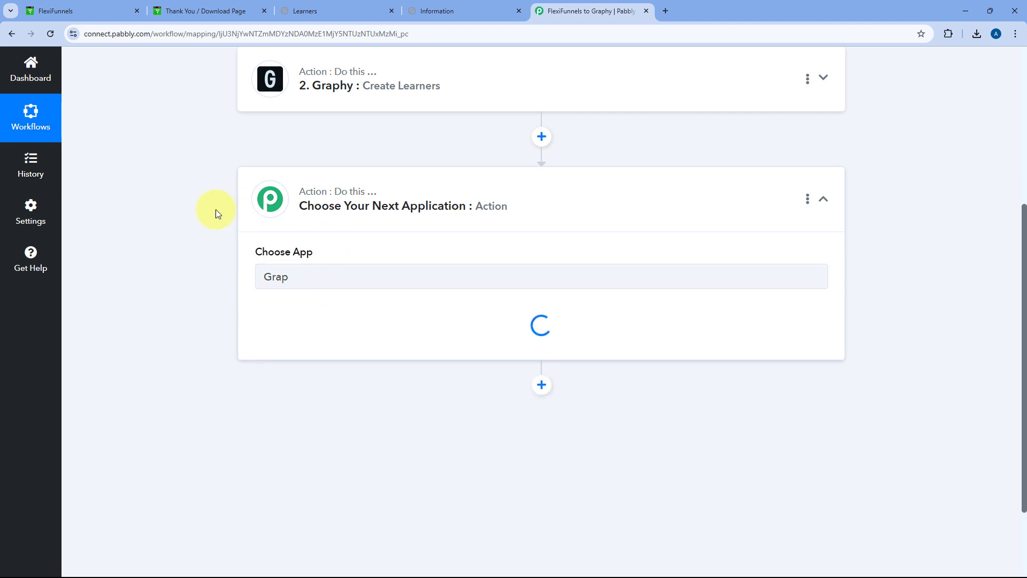
scroll(351, 243, "down", 2)
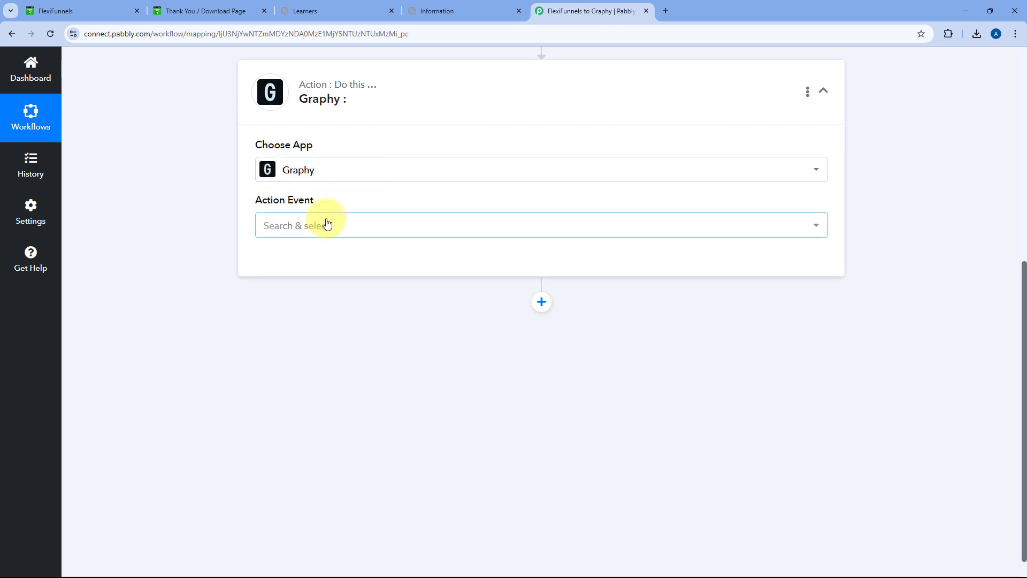
left_click(326, 224)
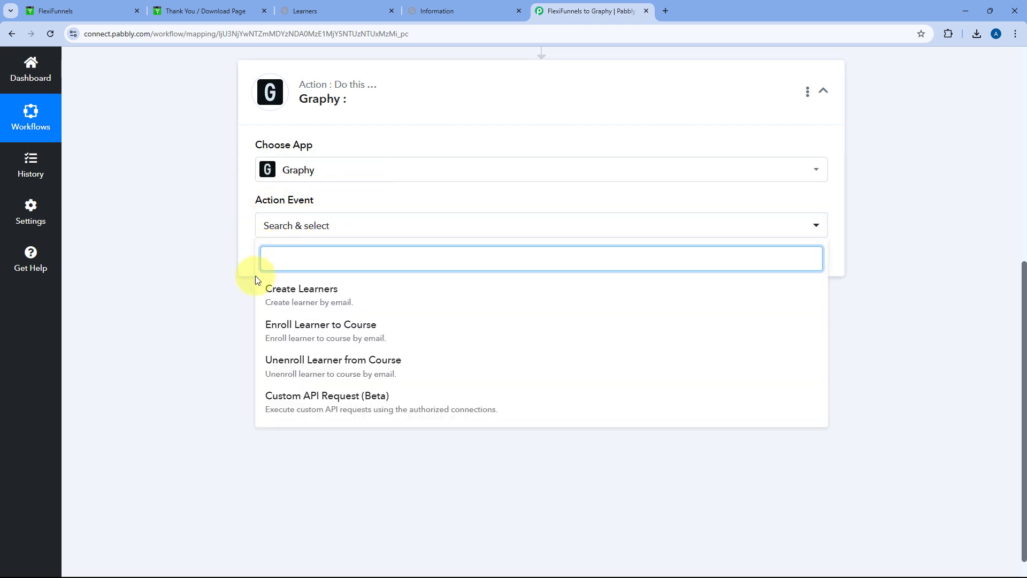
left_click(305, 331)
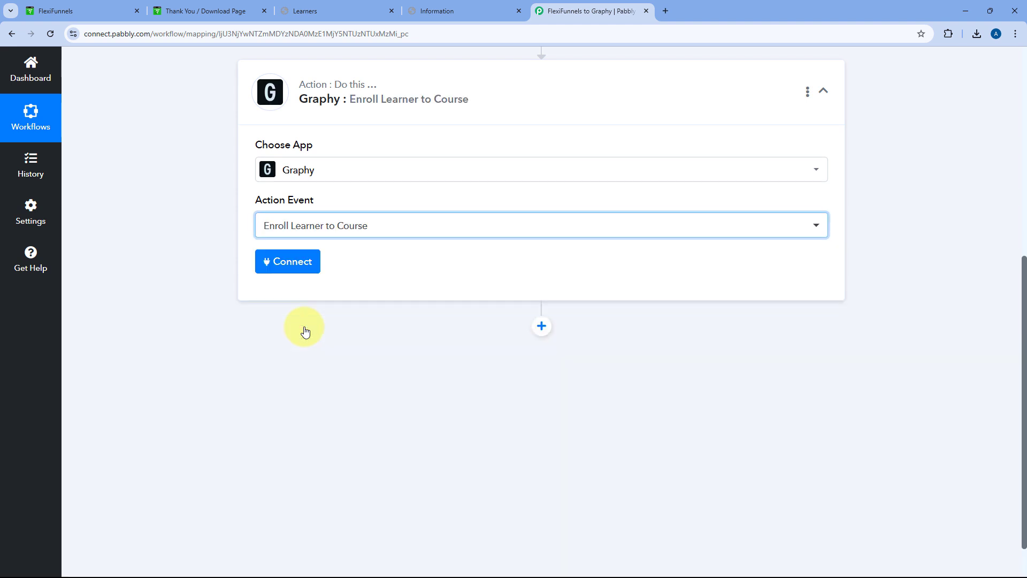
left_click(285, 263)
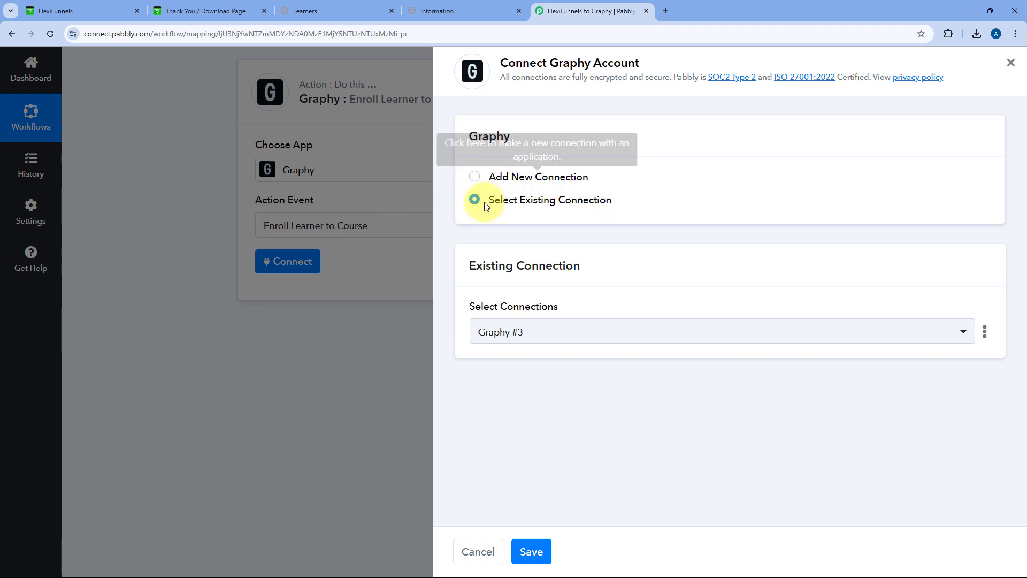
left_click(531, 552)
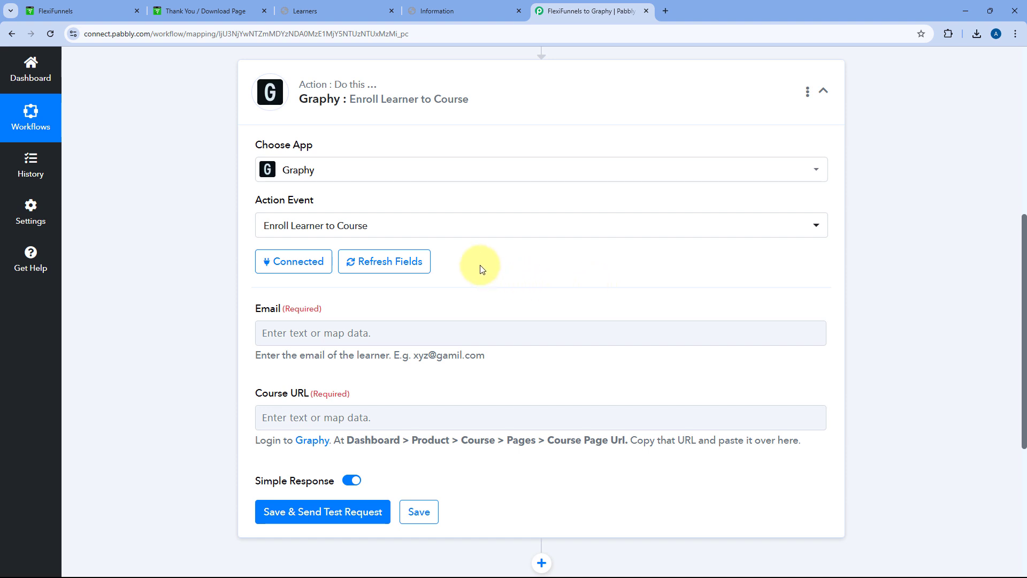
Map the enrollment Email to the Email returned by '2. Graphy: Create Learners'
scroll(484, 270, "down", 2)
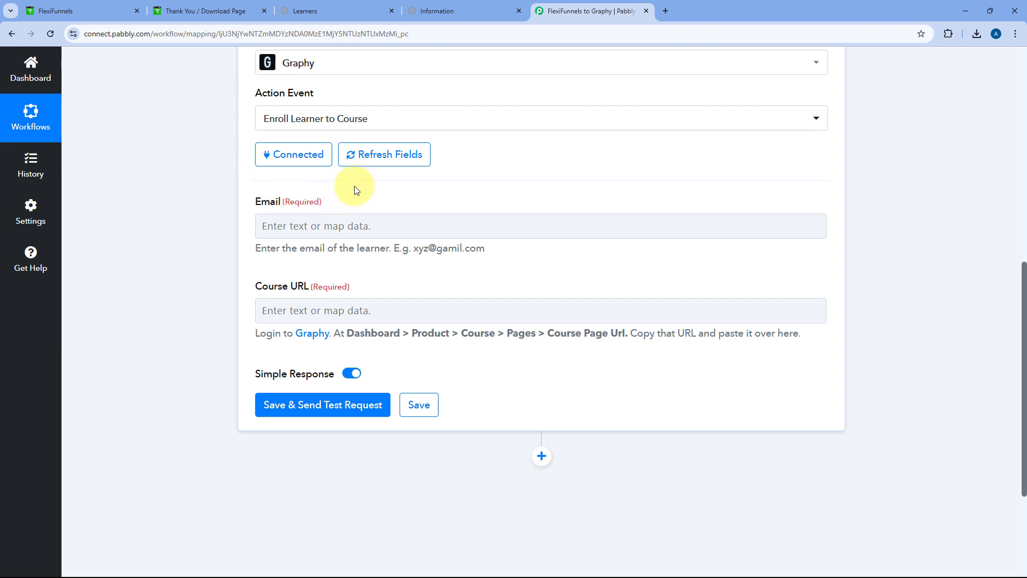
scroll(454, 183, "down", 1)
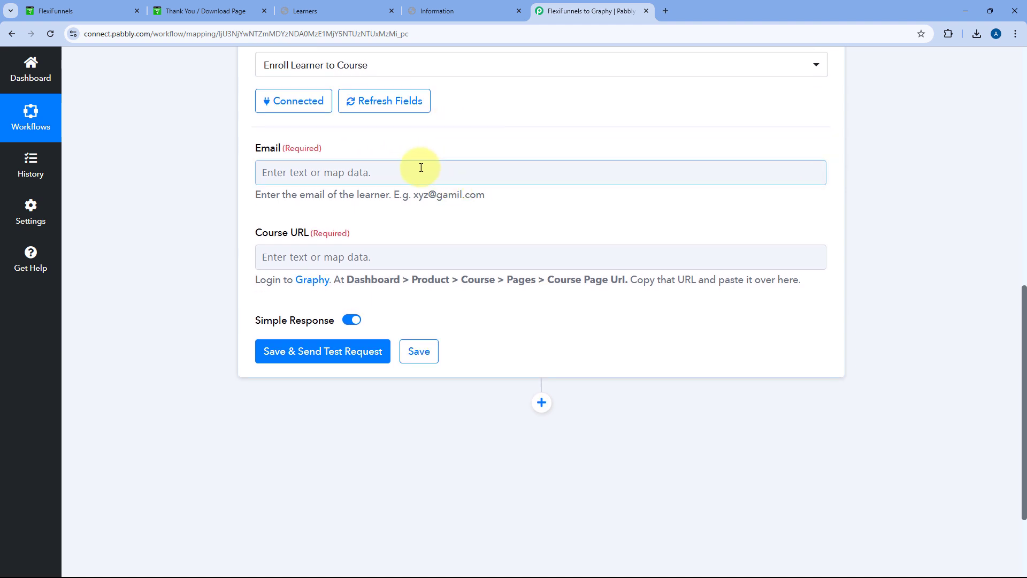
left_click(284, 172)
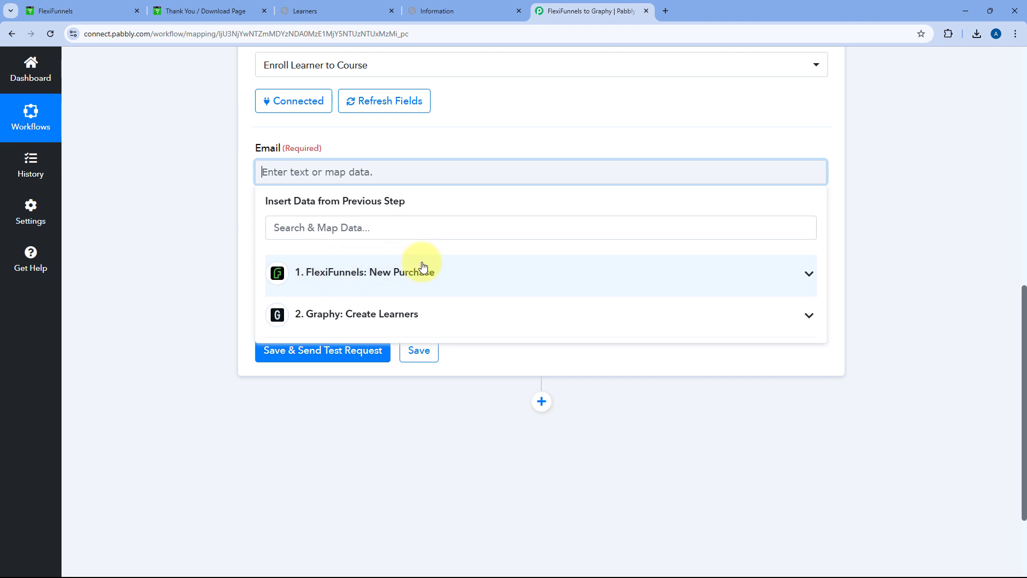
left_click(378, 272)
left_click(352, 274)
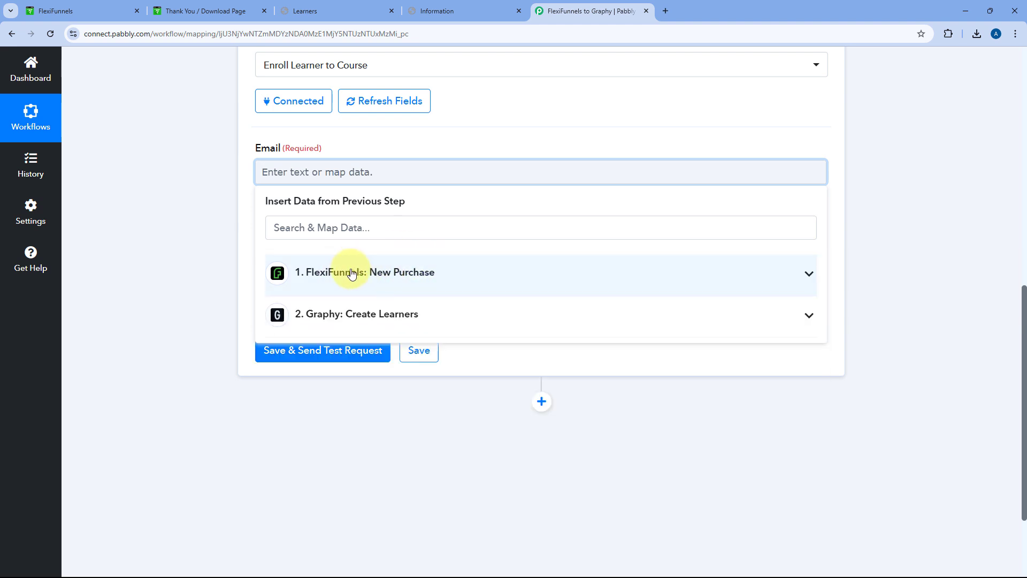
left_click(380, 316)
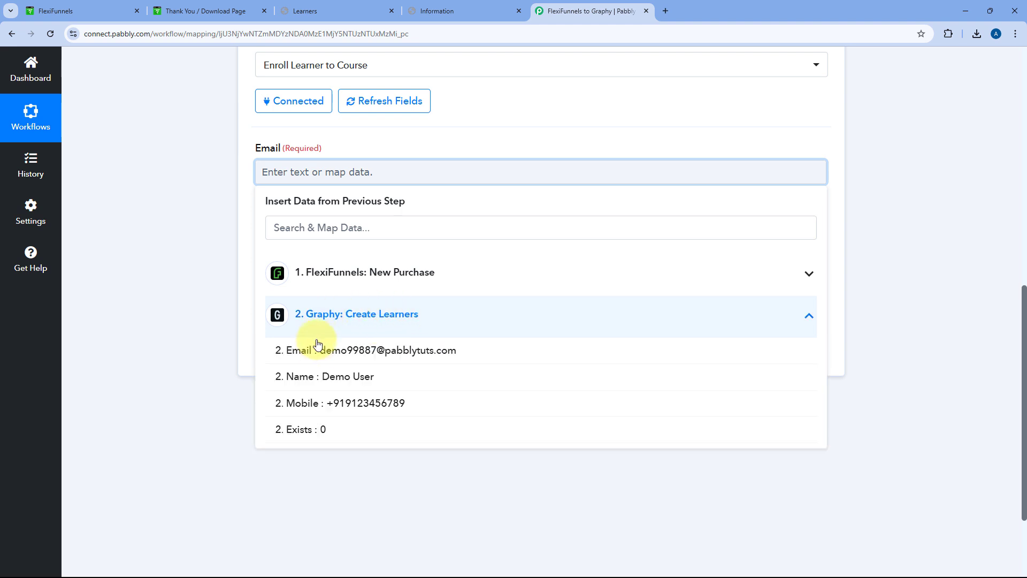
left_click(353, 155)
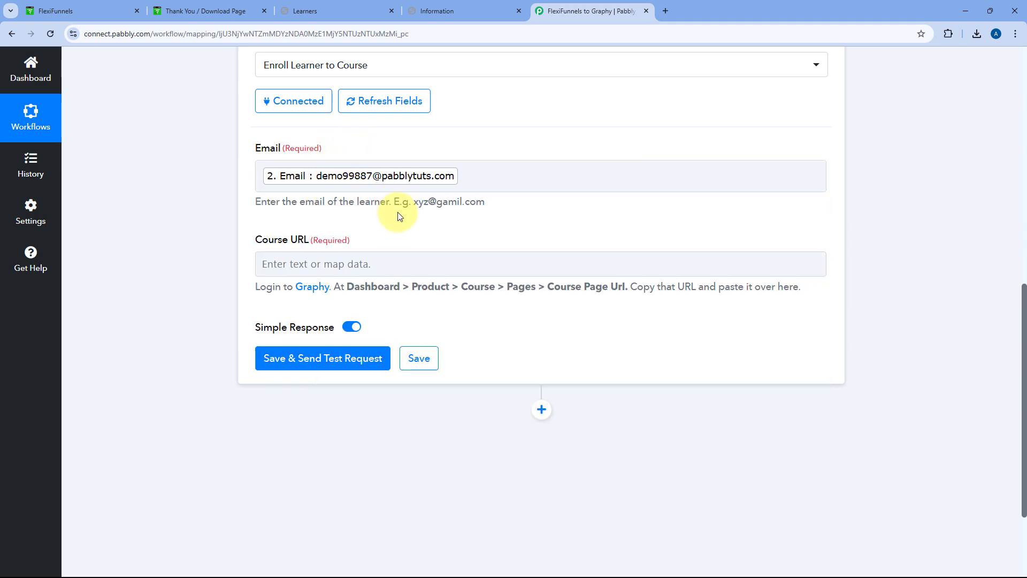
scroll(397, 214, "down", 1)
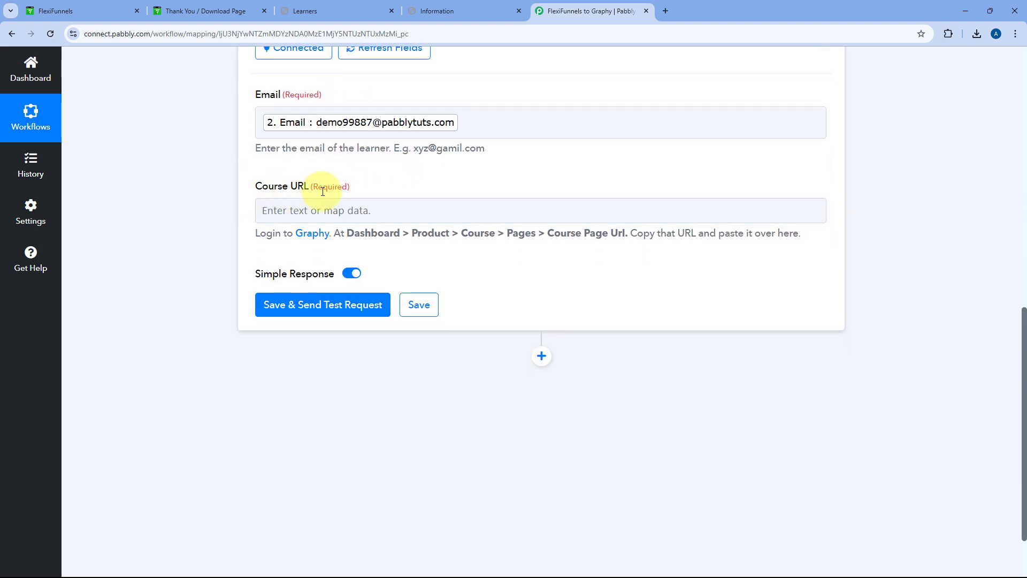
left_click(323, 213)
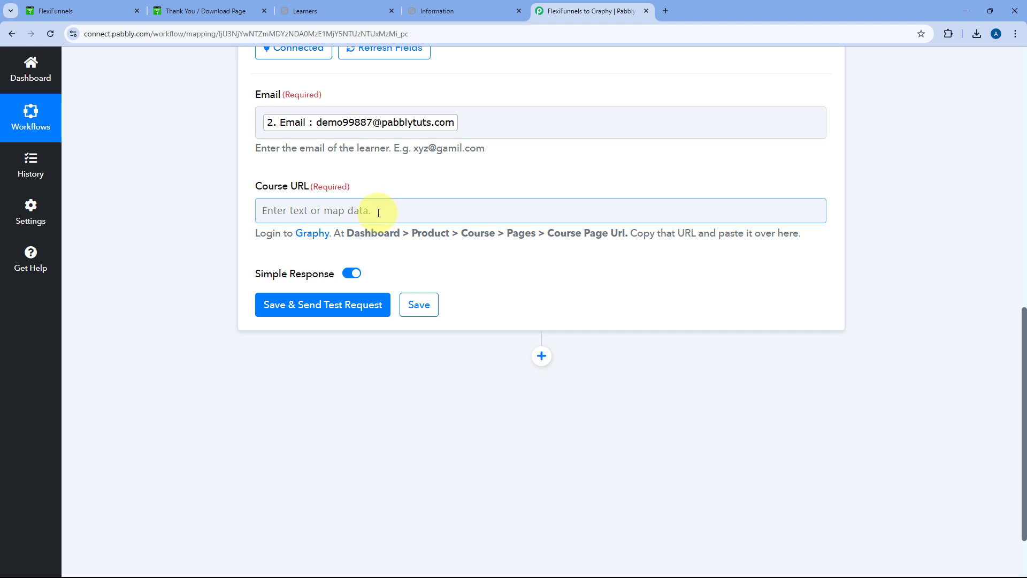
Open Python Course's Pages settings in Graphy and select its canonical URL
left_click(329, 8)
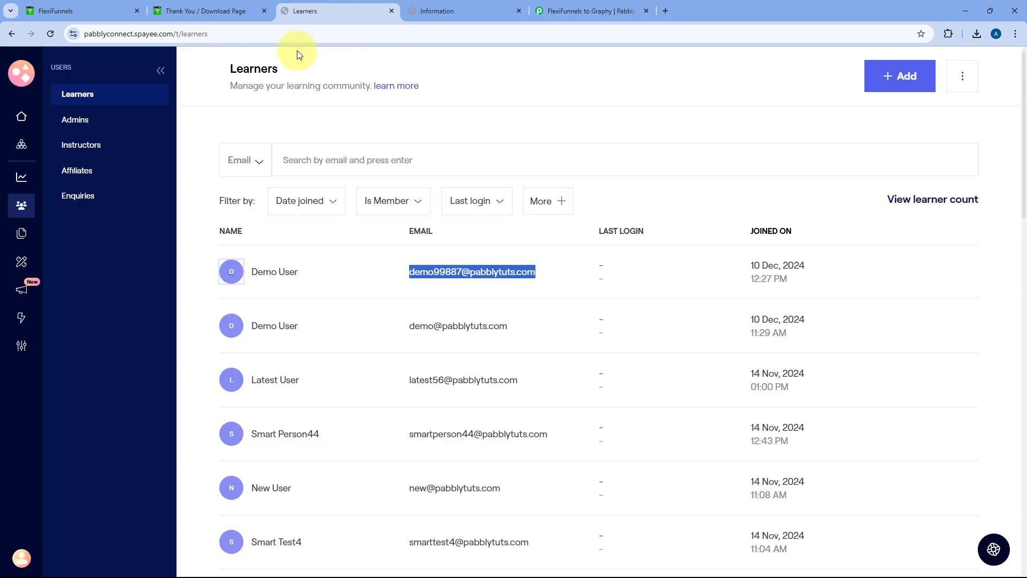
left_click(21, 146)
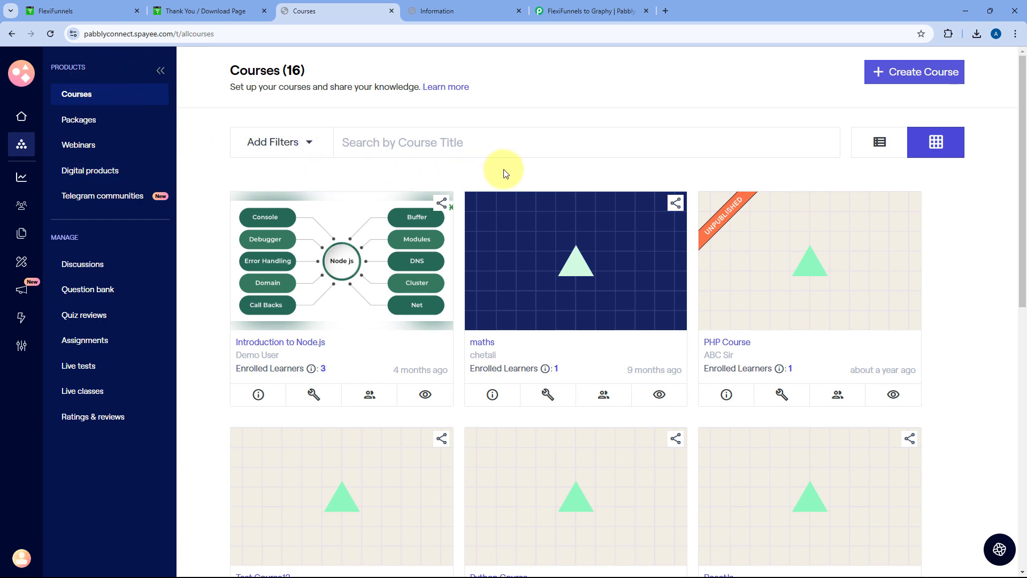
scroll(505, 173, "down", 5)
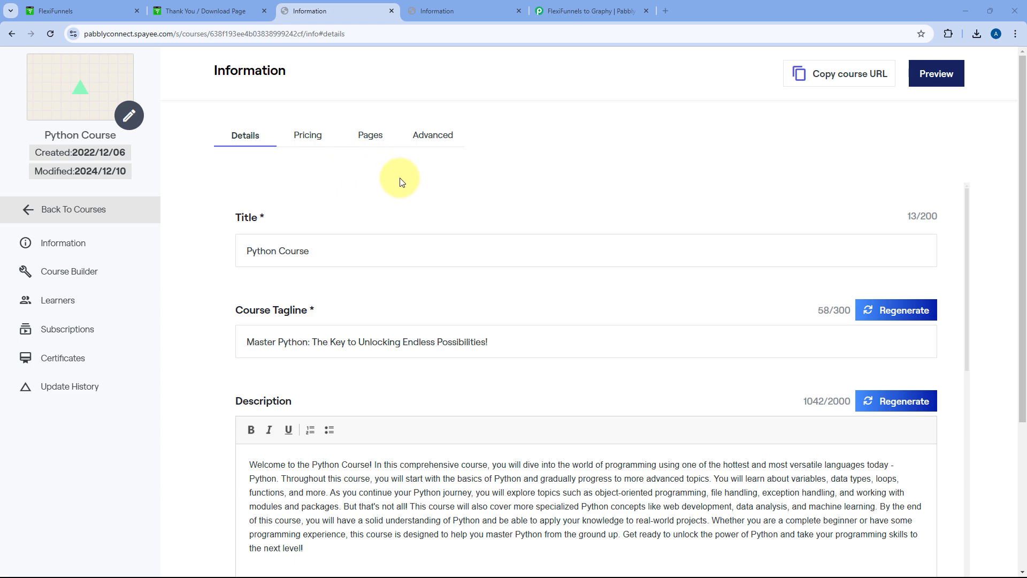
left_click(203, 11)
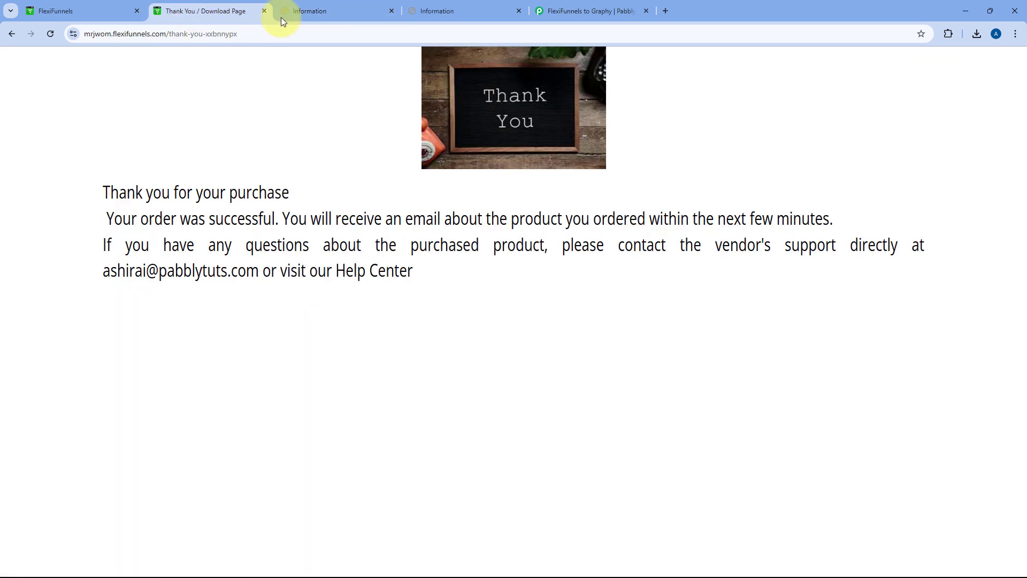
left_click(339, 4)
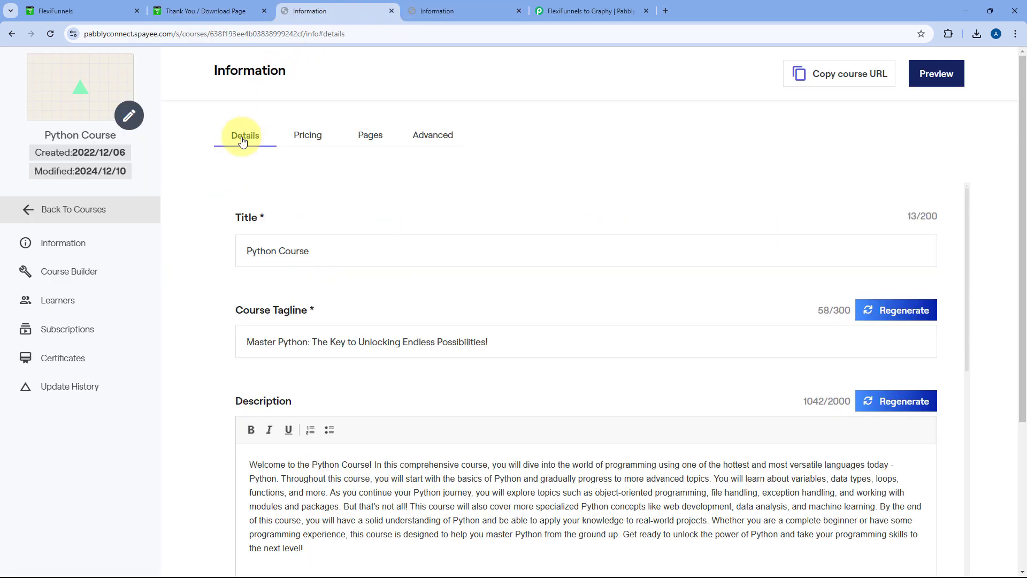
left_click(371, 136)
left_click_drag(642, 299, 417, 291)
key("ctrl+c")
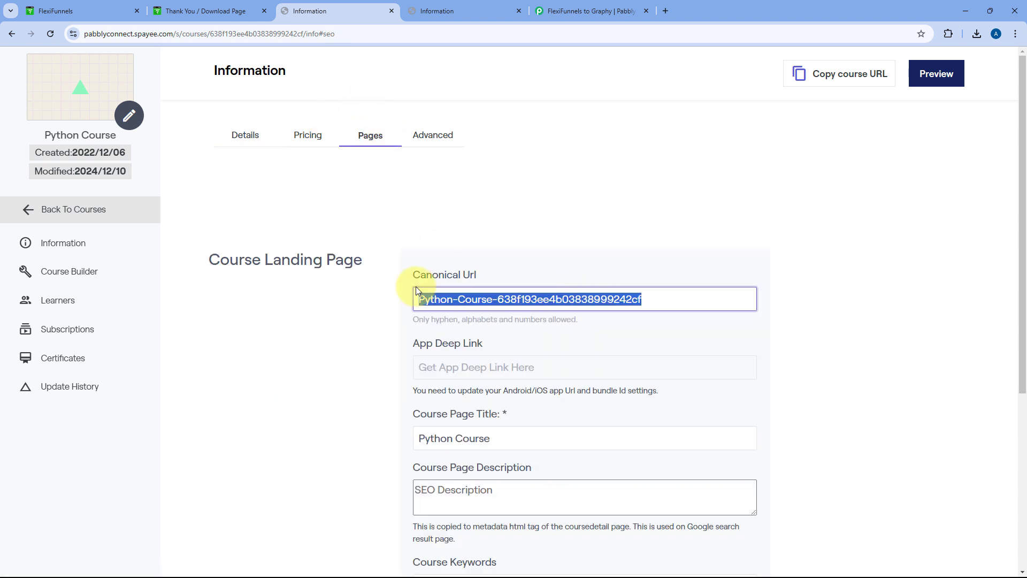
left_click(546, 11)
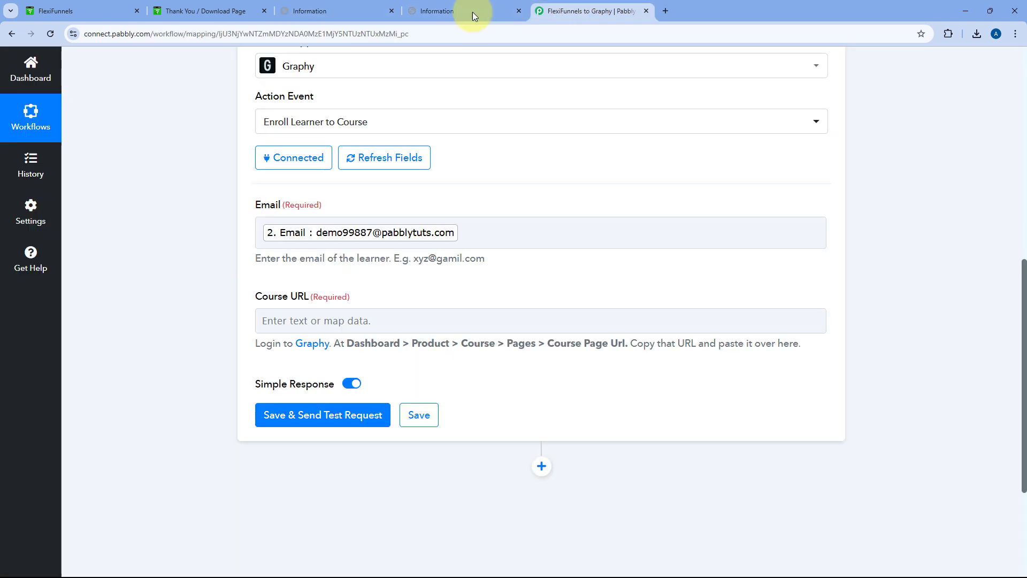
left_click(354, 320)
key("ctrl+v")
left_click(360, 291)
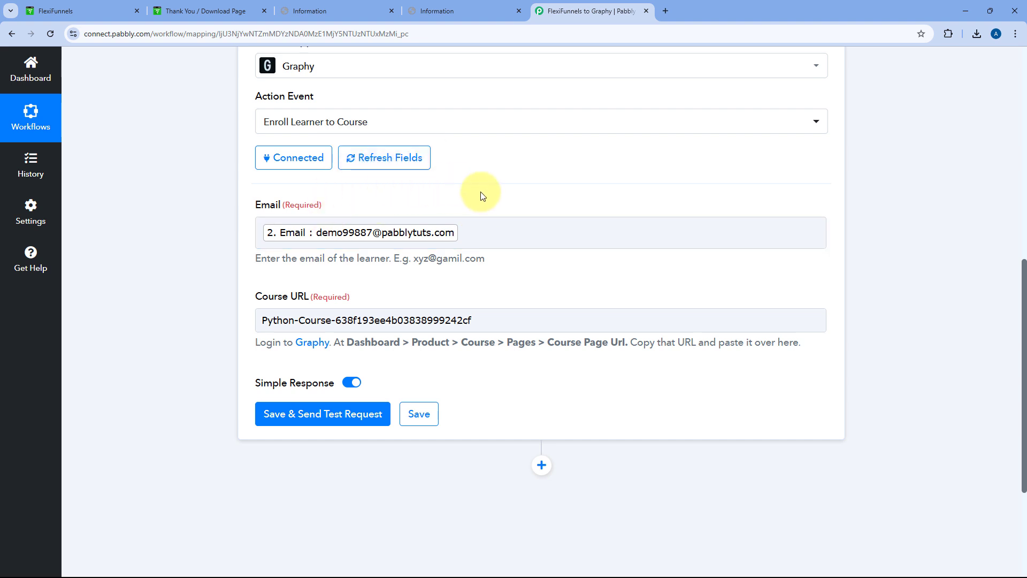
scroll(487, 198, "down", 1)
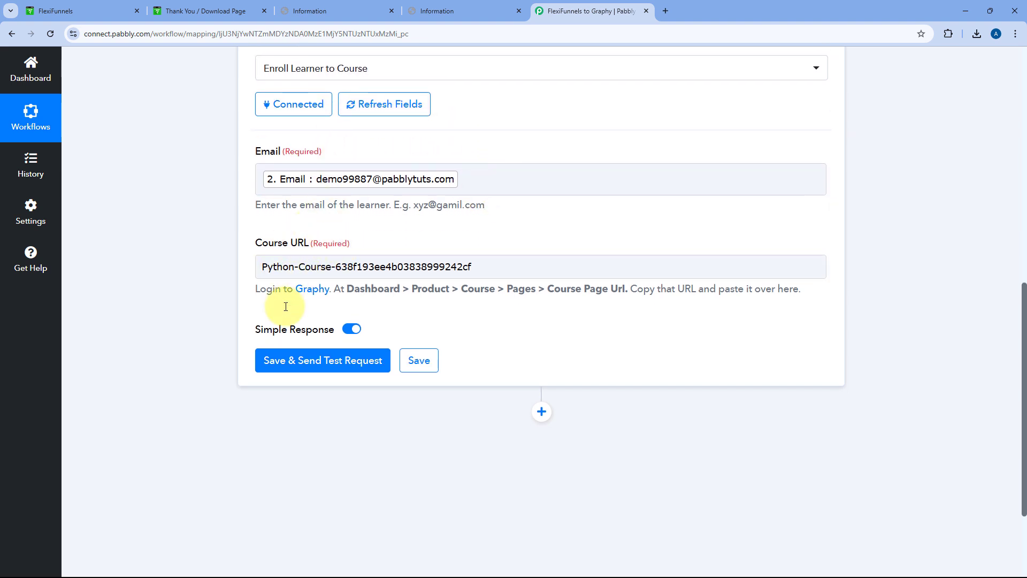
Save the Enroll Learner to Course step and send a test request, confirming Status success
left_click(331, 360)
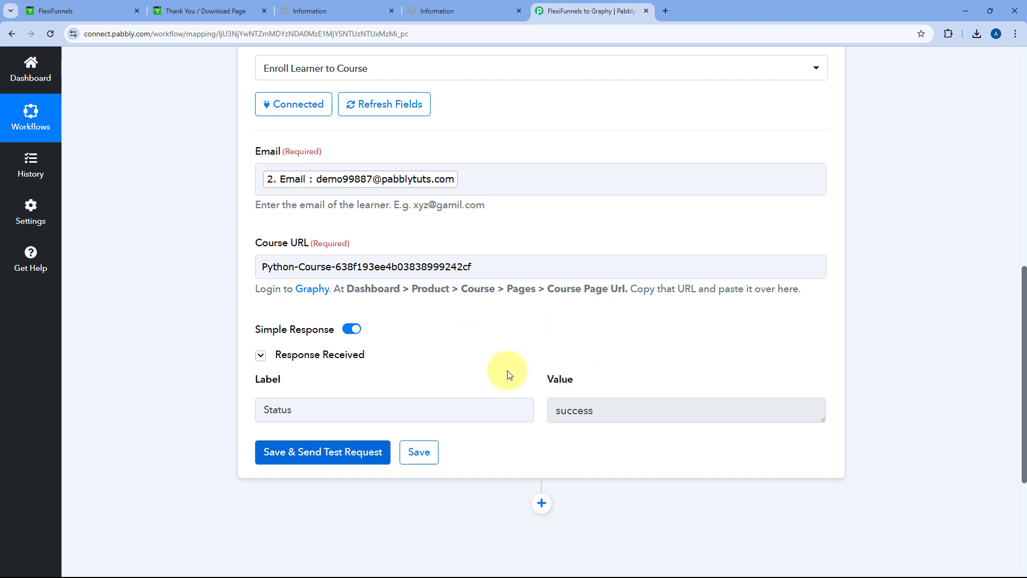
scroll(543, 295, "up", 1)
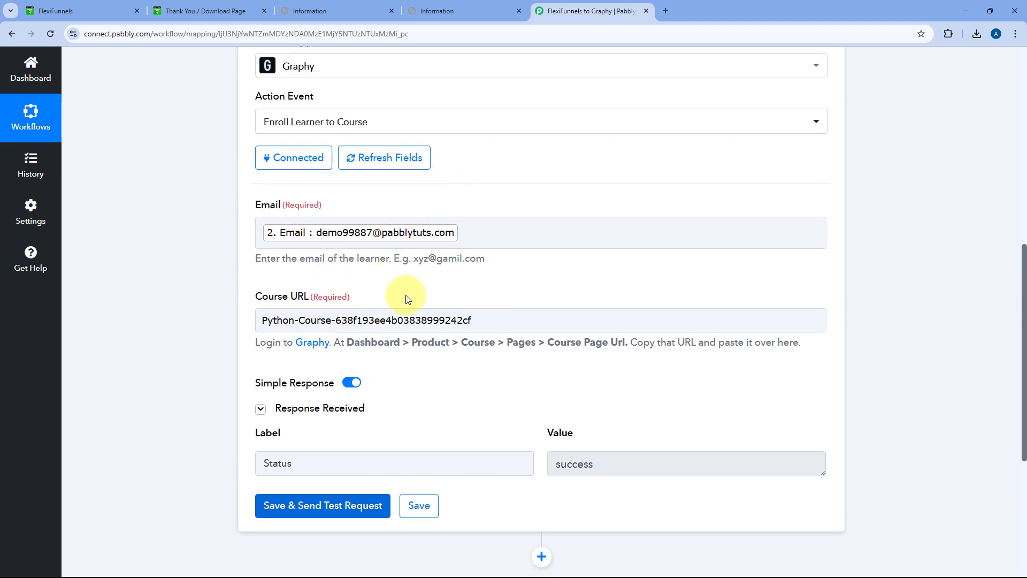
left_click(308, 11)
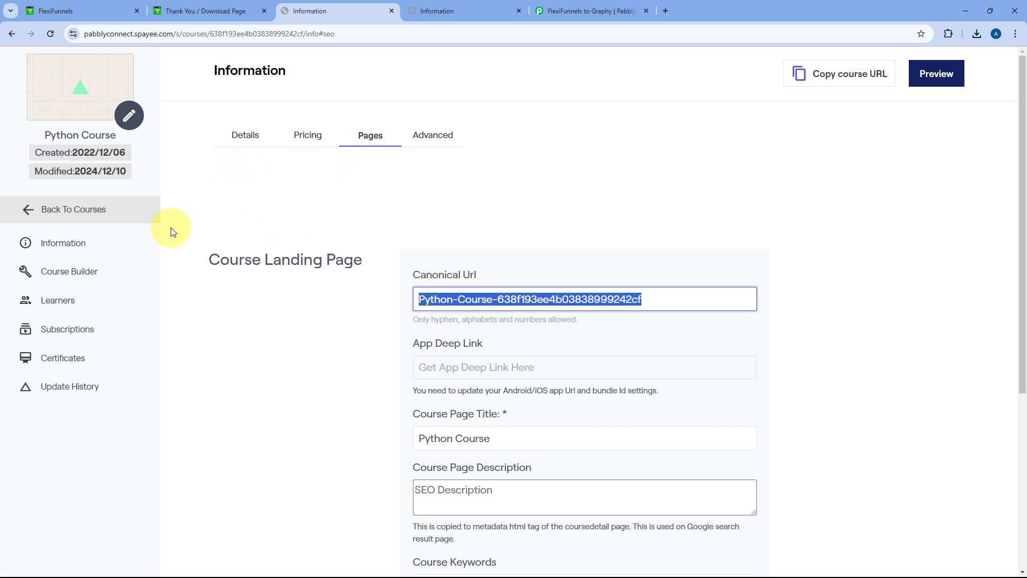
Check the Python Course Learners list for the newly enrolled test buyer's row
left_click(60, 305)
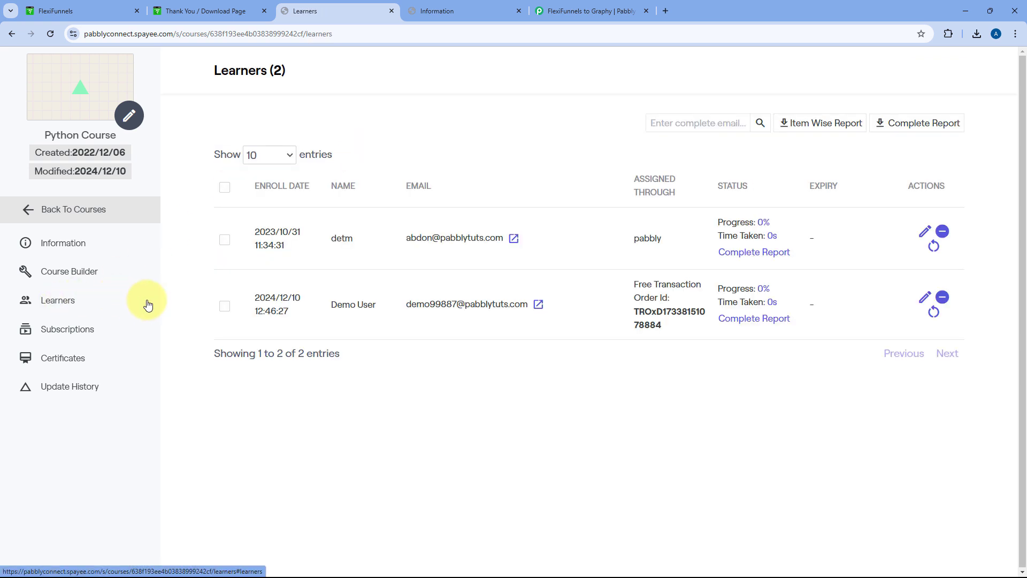
triple_click(355, 305)
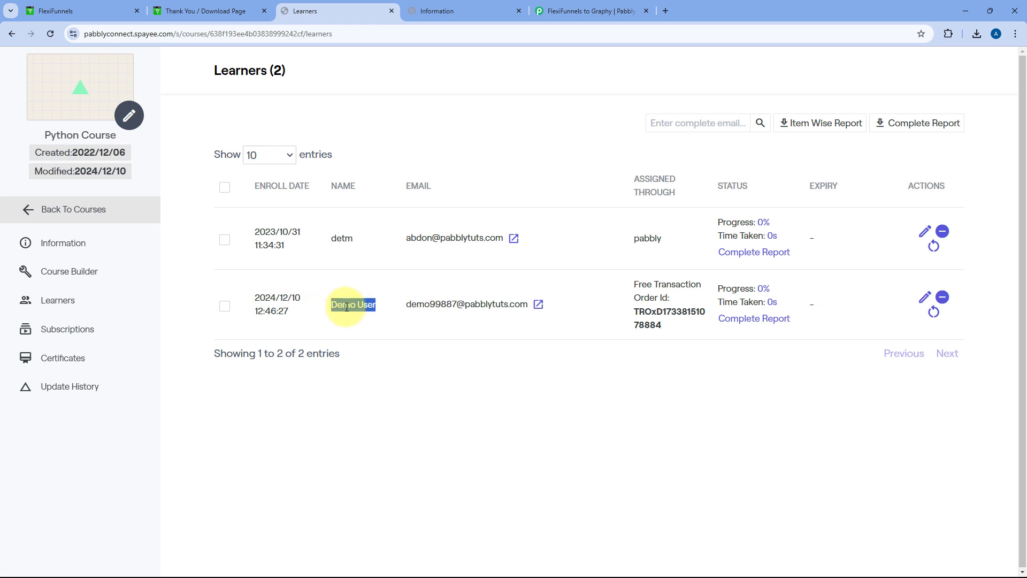
left_click(202, 8)
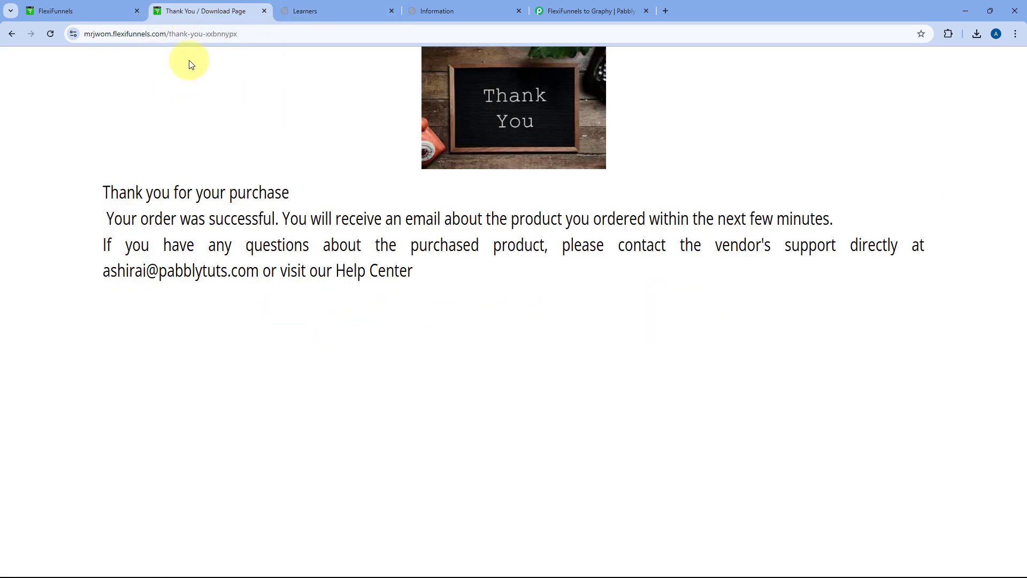
left_click(329, 6)
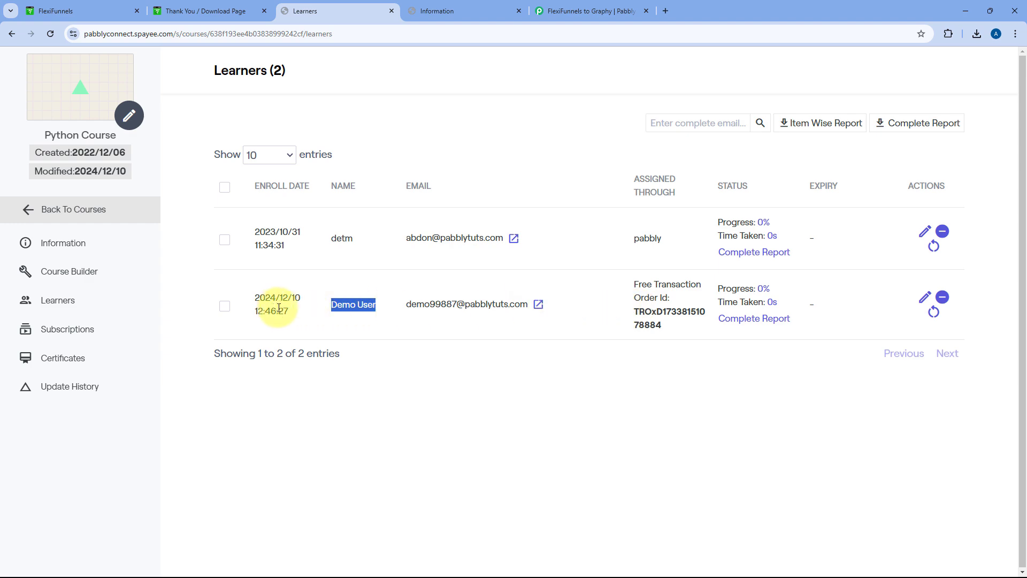
Collapse the 3. Graphy: Enroll Learner to Course card to view the whole workflow
left_click(557, 7)
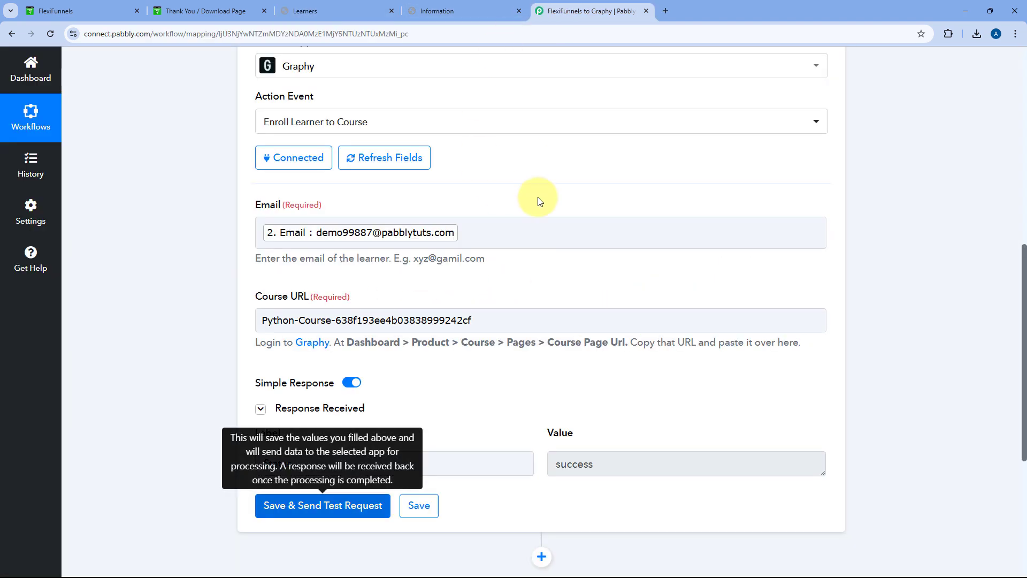
scroll(535, 204, "up", 5)
left_click(578, 238)
scroll(610, 207, "up", 4)
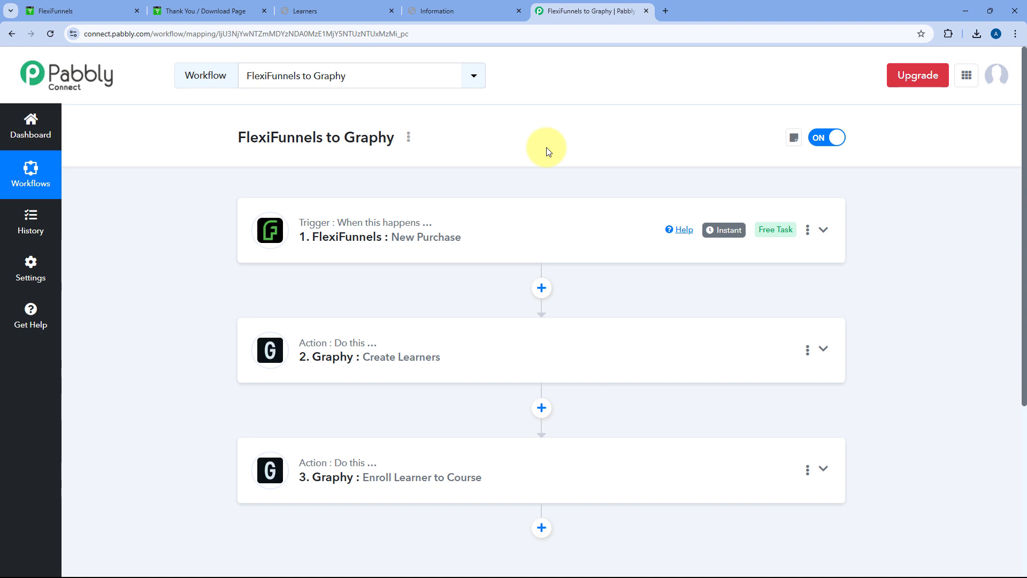
Return to the Programming in Python checkout page and reload it for a fresh form
left_click(214, 11)
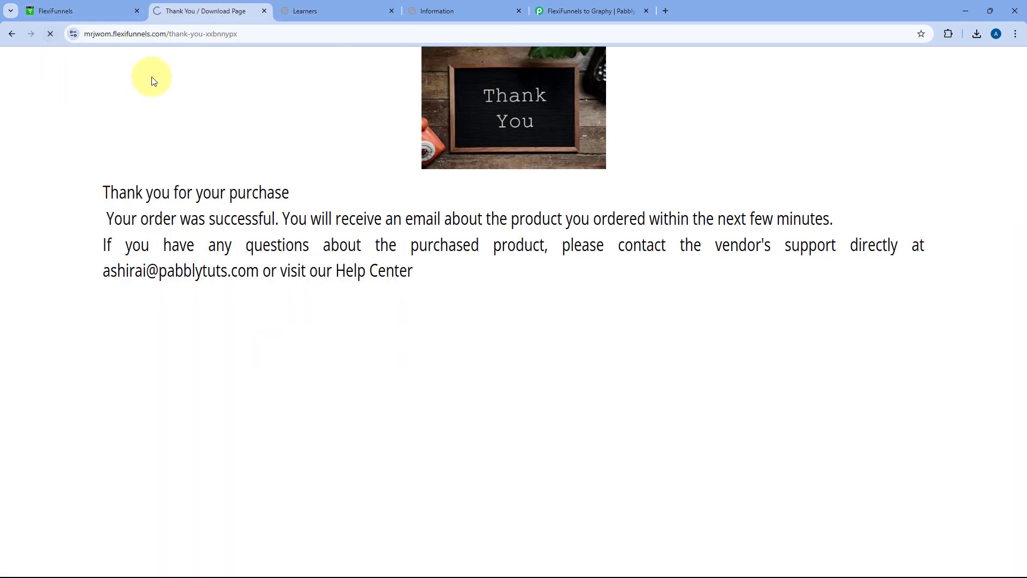
left_click(12, 36)
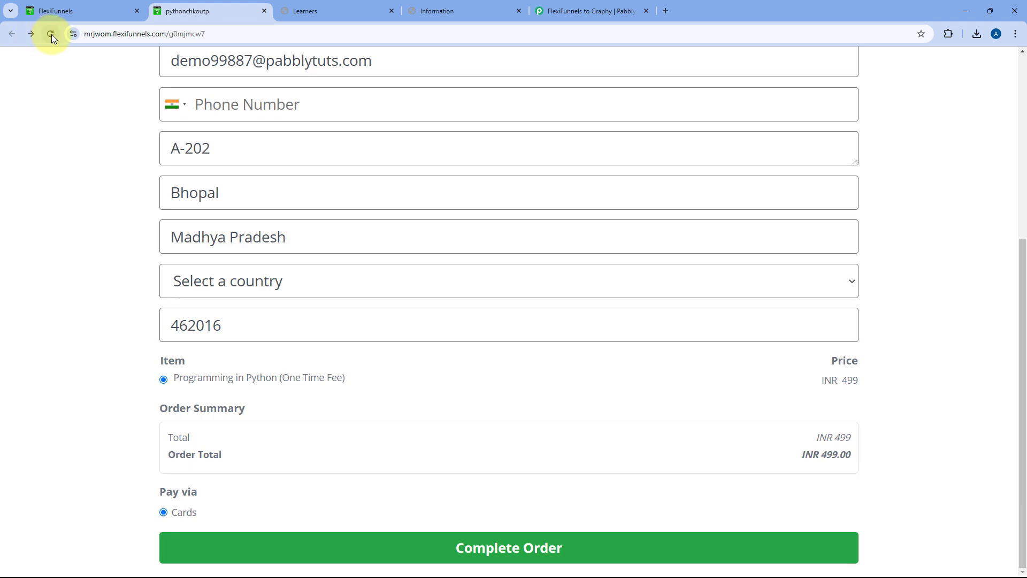
left_click(51, 33)
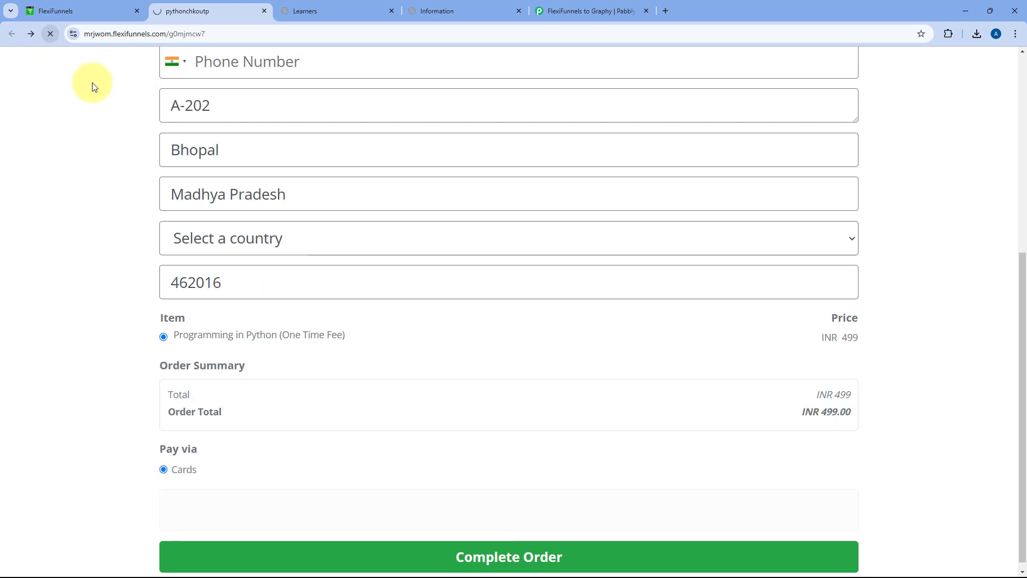
scroll(96, 149, "up", 5)
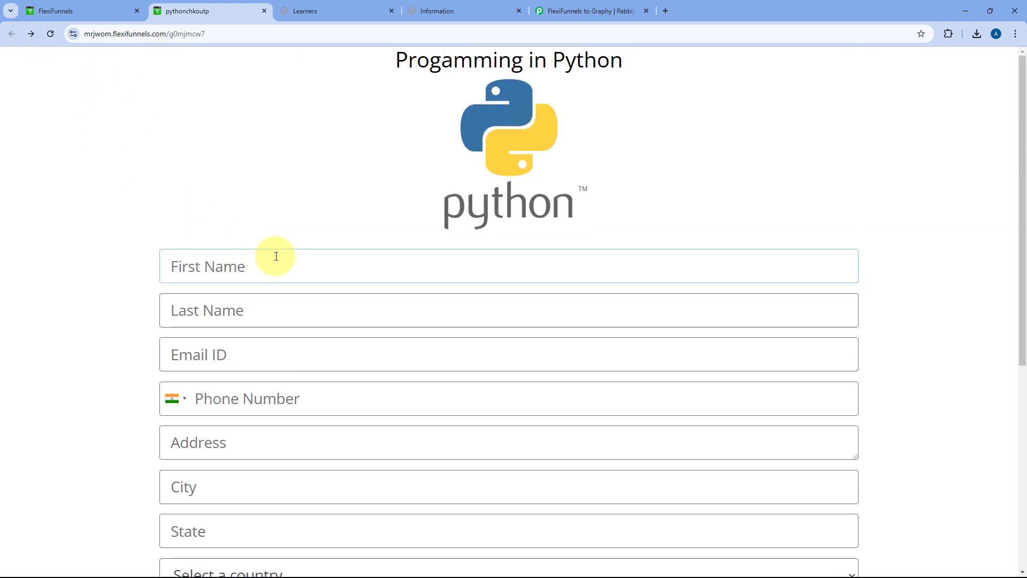
Enter the test buyer's first name, last name, e-mail and phone number
left_click(272, 262)
scroll(107, 254, "down", 2)
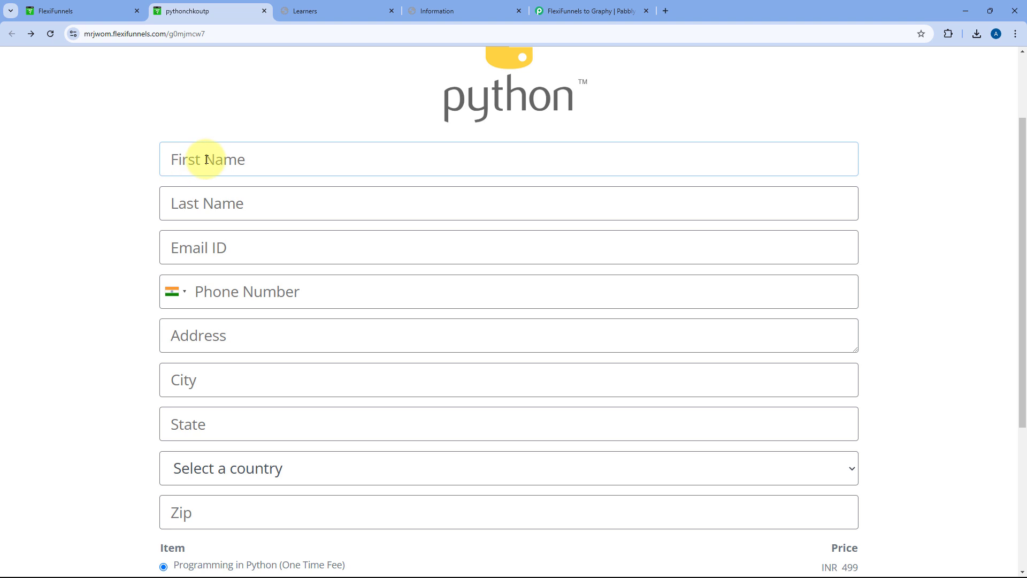
type("Test")
key("Tab")
type("Du")
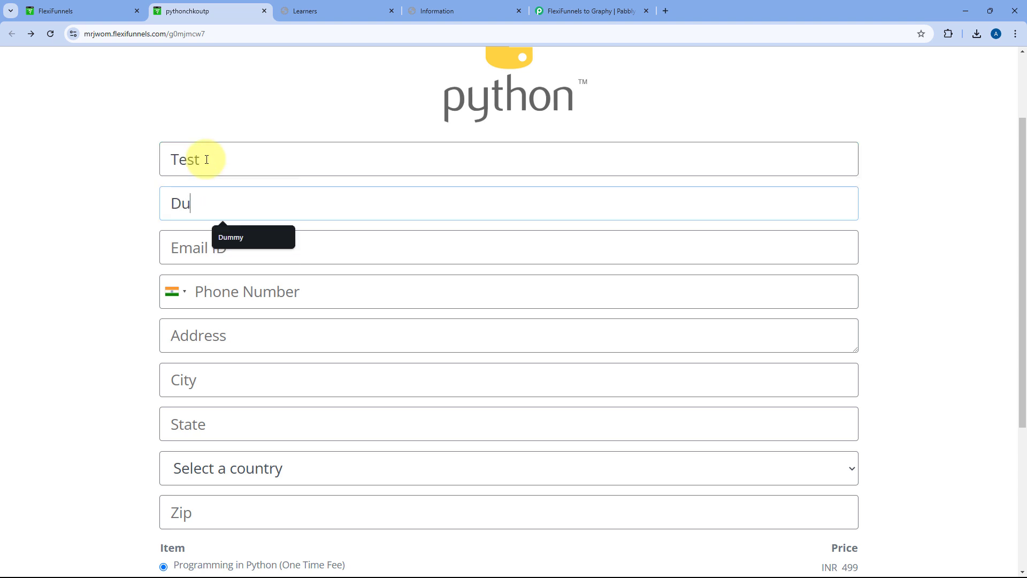
type("mmy")
key("Tab")
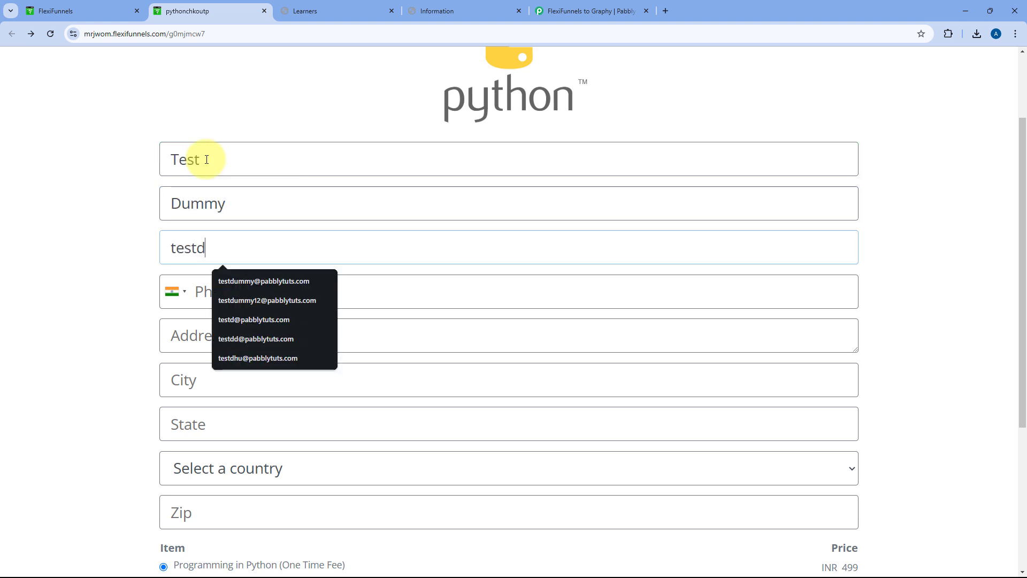
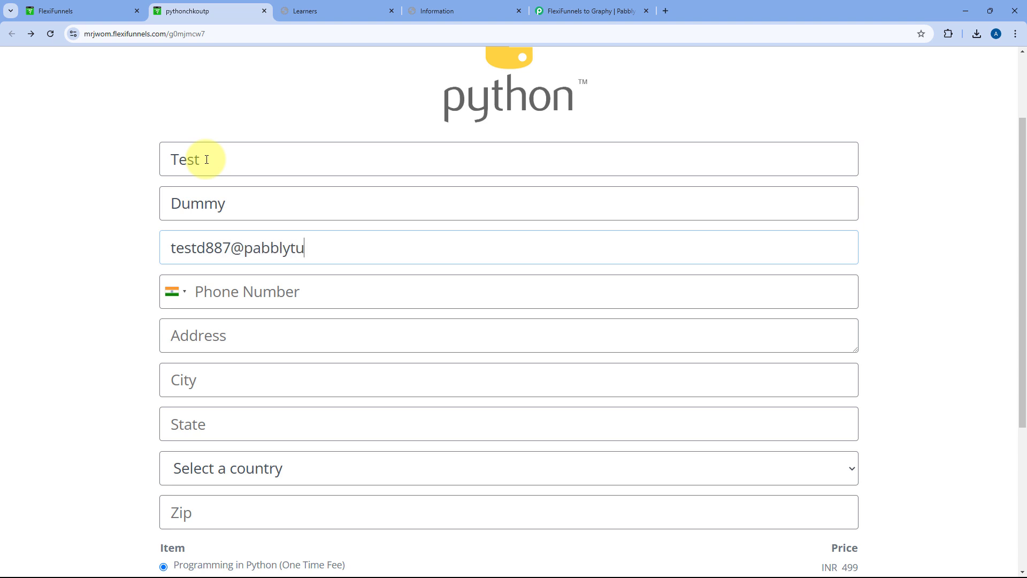
key("Tab")
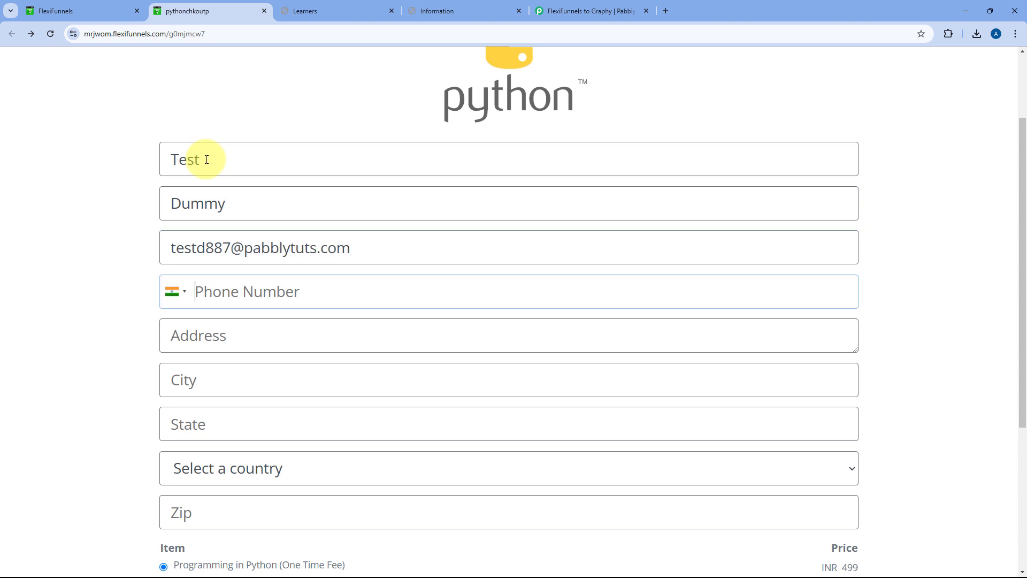
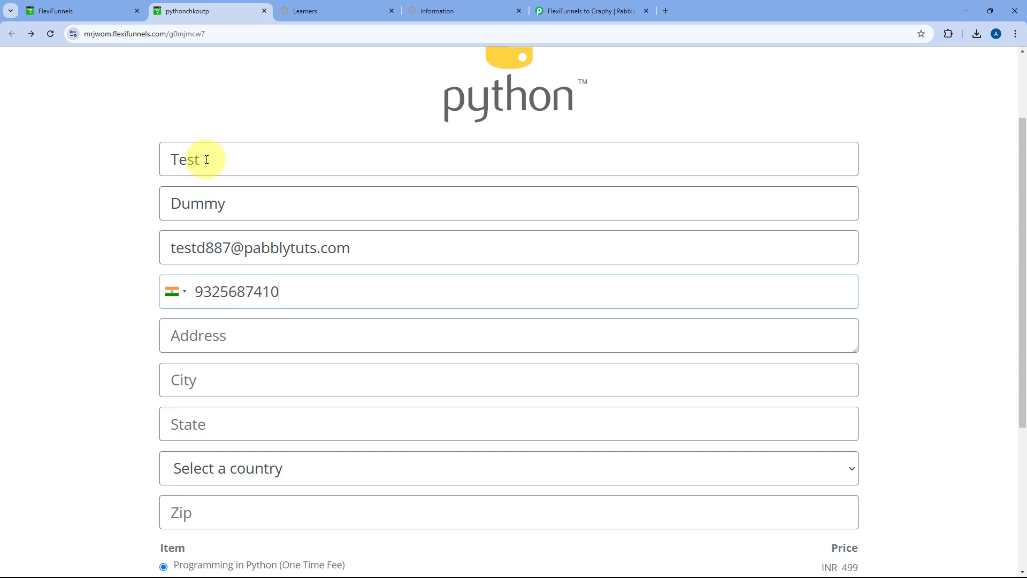
Fill in the street address, city Delhi, the suggested Delhi state, country India and zip code
scroll(199, 299, "down", 2)
left_click(231, 230)
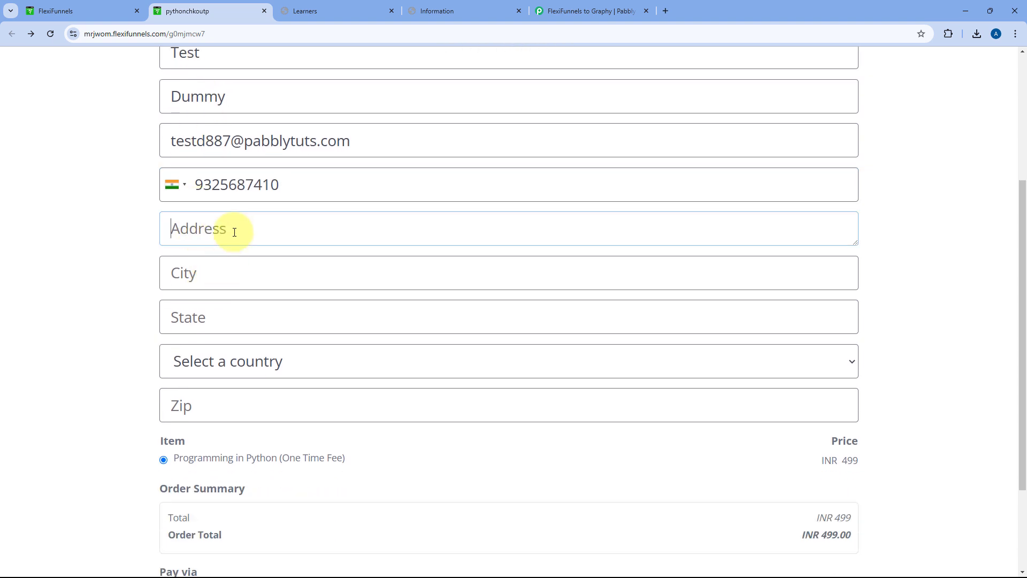
type("Z-10")
key("Tab")
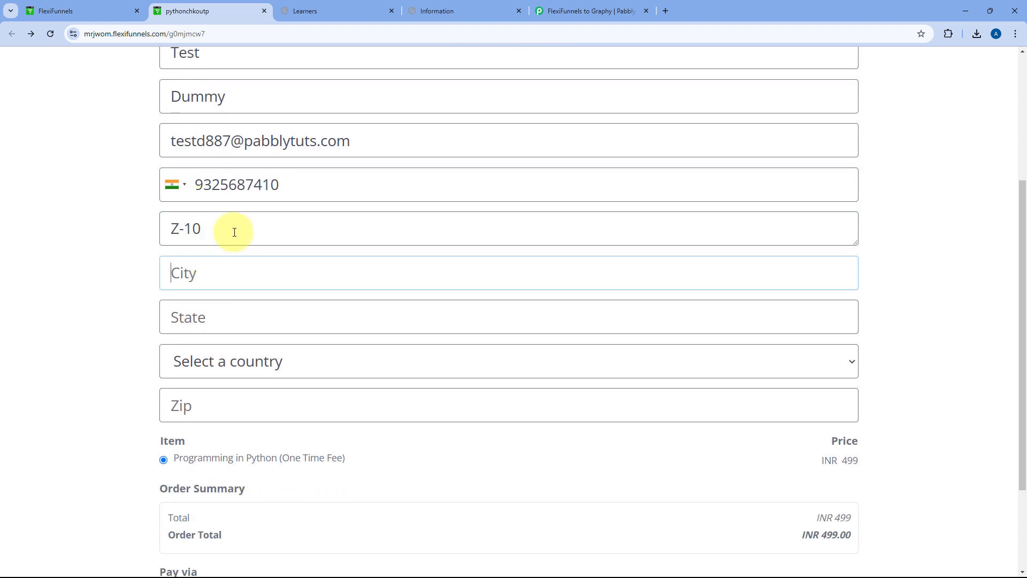
type("Delhi")
key("Tab")
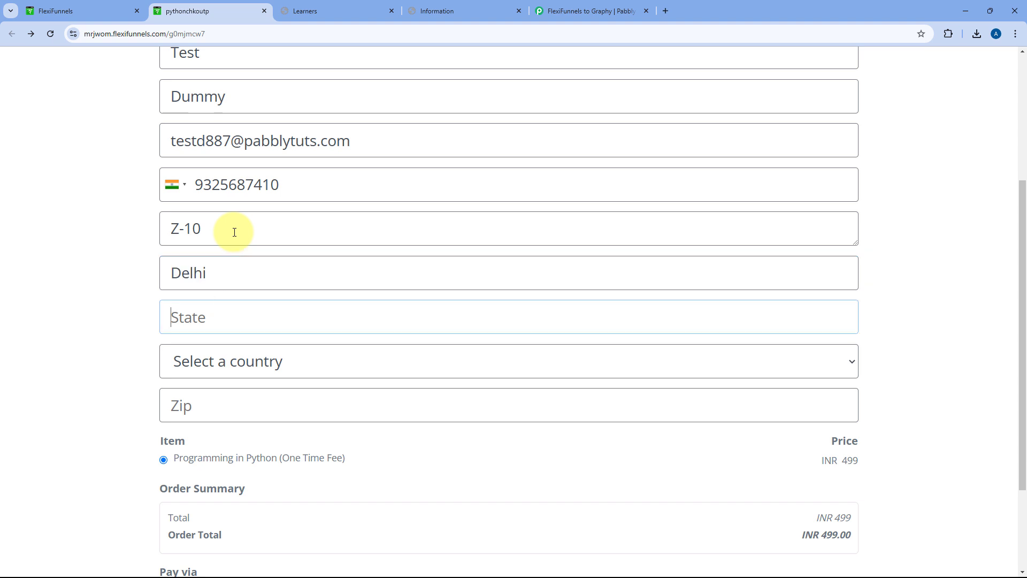
type("De")
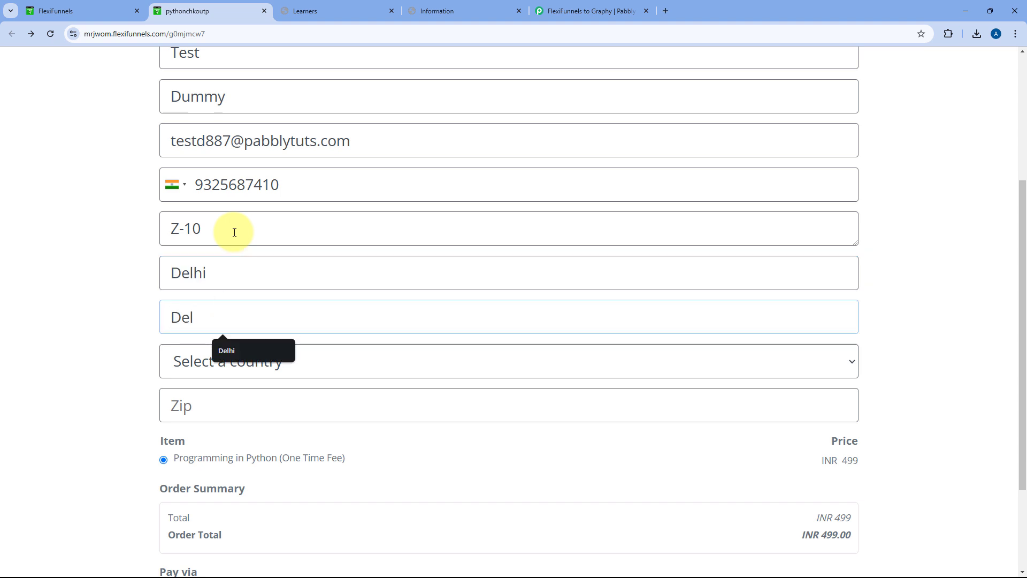
type("l")
key("Down")
key("Return")
key("Tab")
key("Tab")
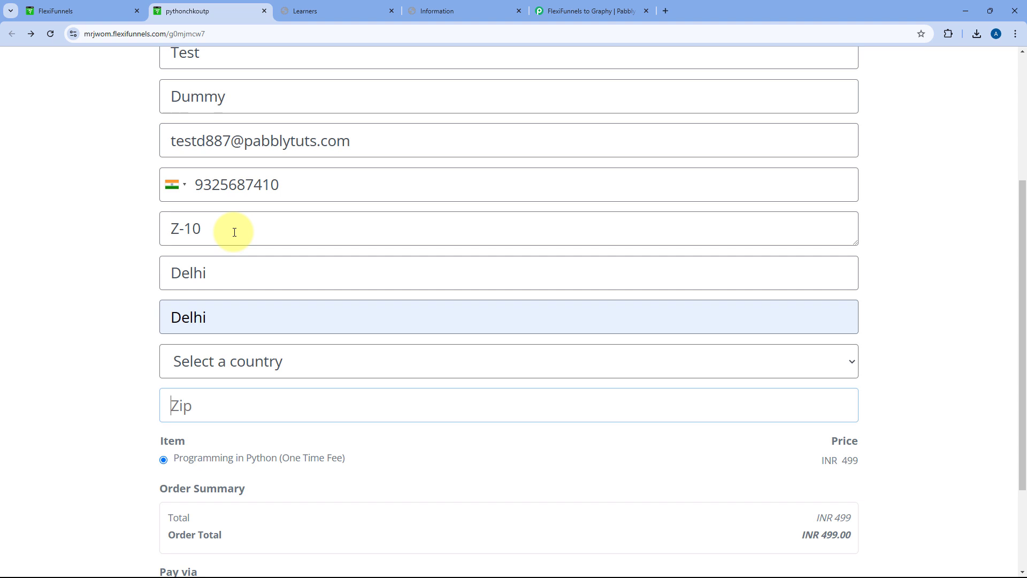
left_click(247, 377)
type("india")
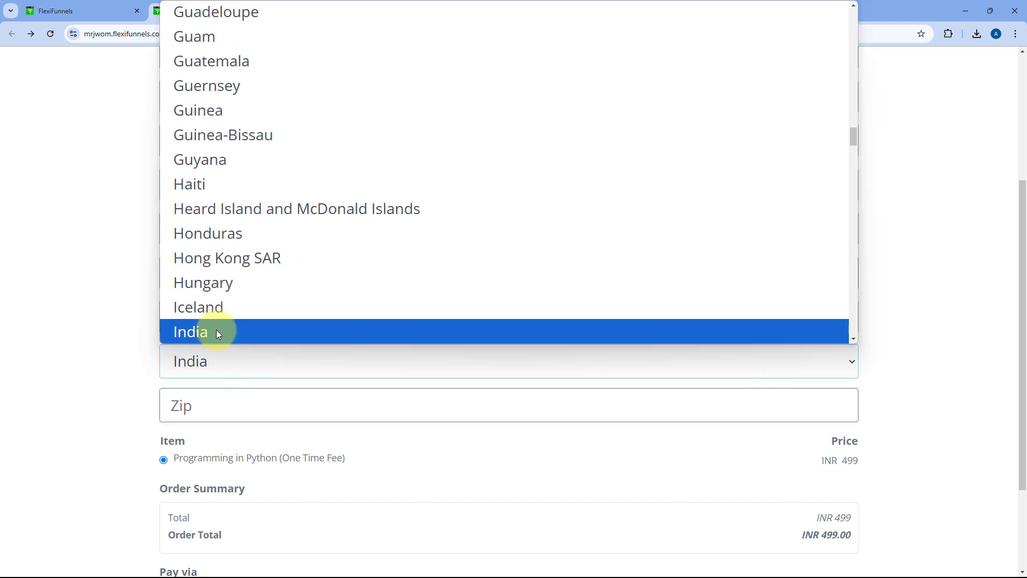
left_click(229, 333)
left_click(213, 409)
type("400")
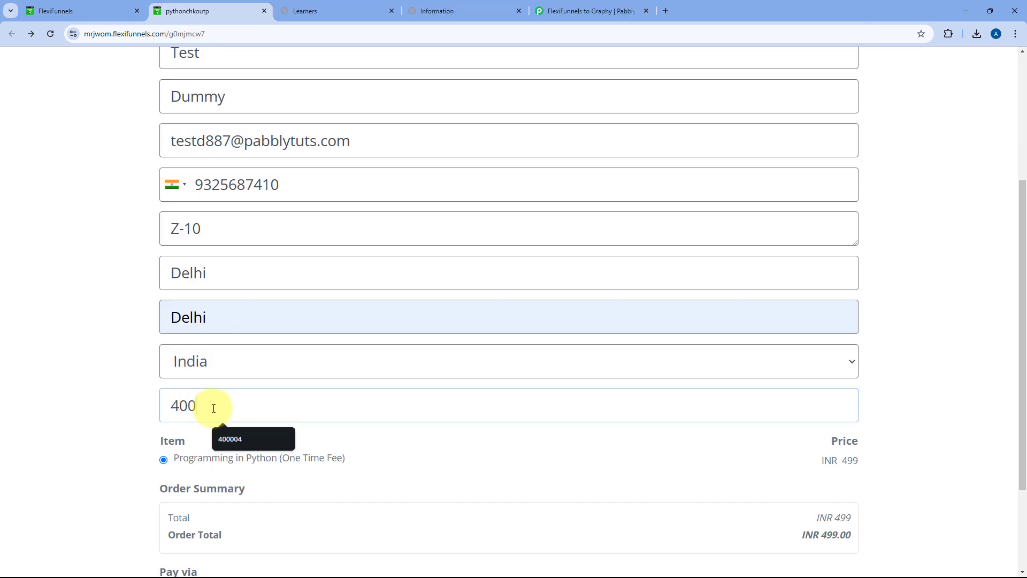
type("001")
scroll(280, 408, "down", 3)
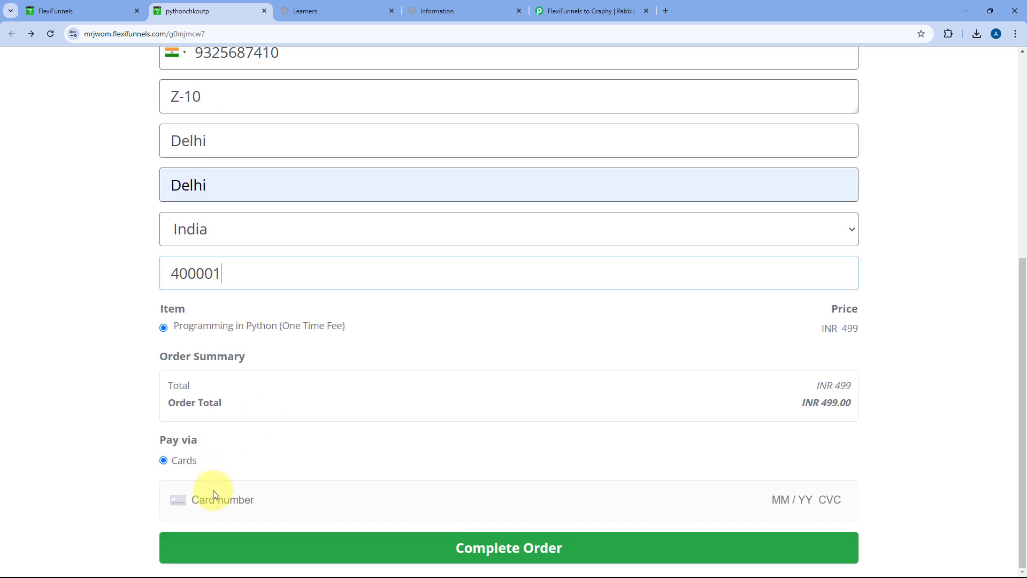
Enter the test card number, card zip and CVC
left_click(214, 490)
type("4111 1111 1111 11")
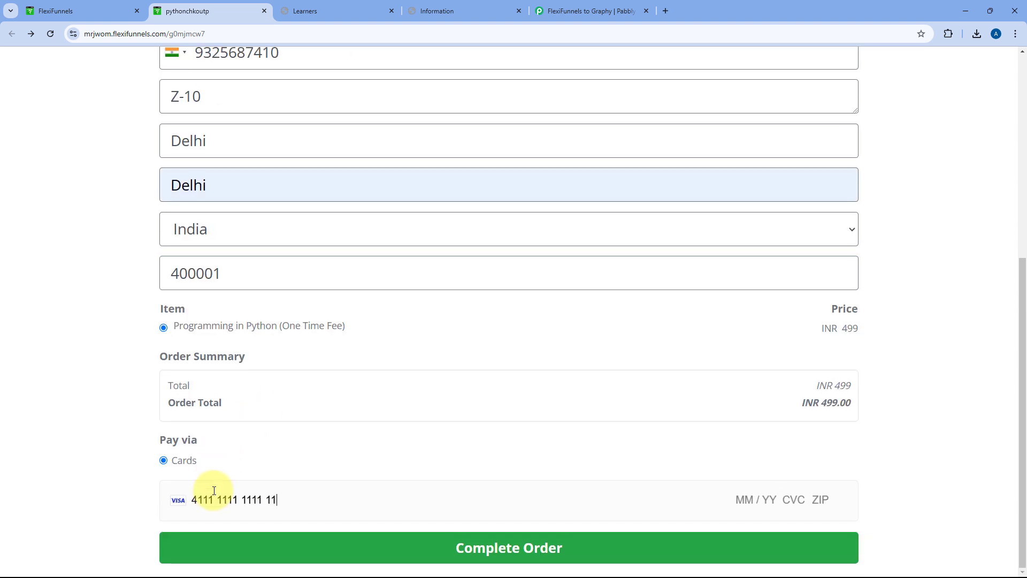
type("11")
key("Tab")
type("12222")
left_click(792, 499)
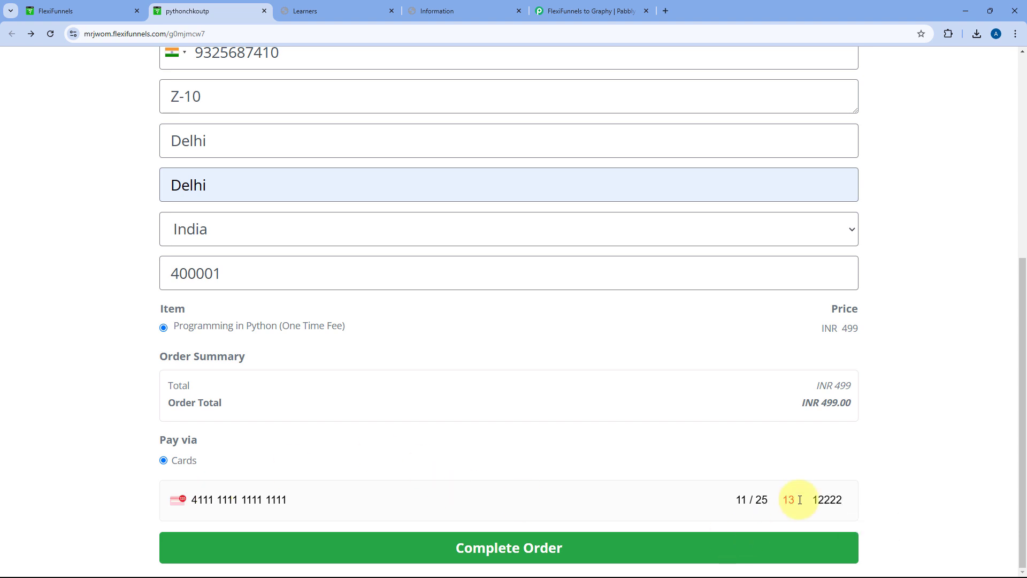
type("3")
scroll(441, 300, "up", 5)
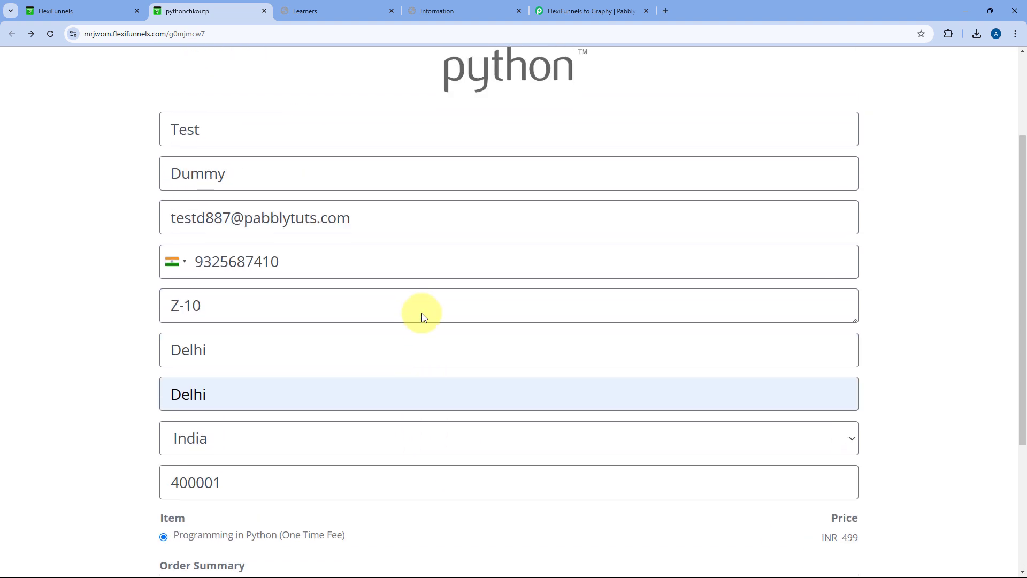
scroll(144, 225, "down", 5)
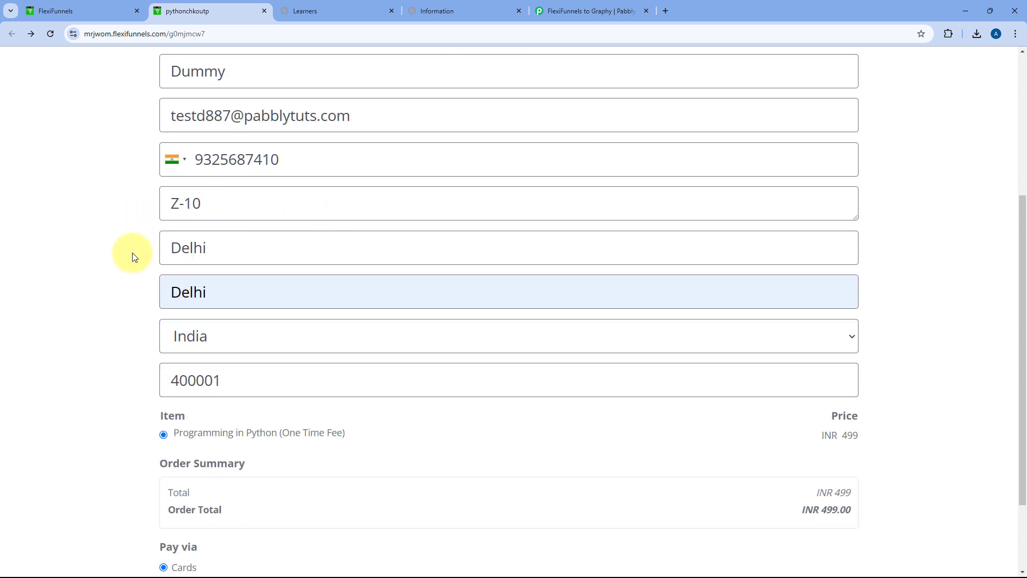
Complete the order and decline the browser's offer to save the address
left_click(490, 537)
scroll(519, 466, "up", 3)
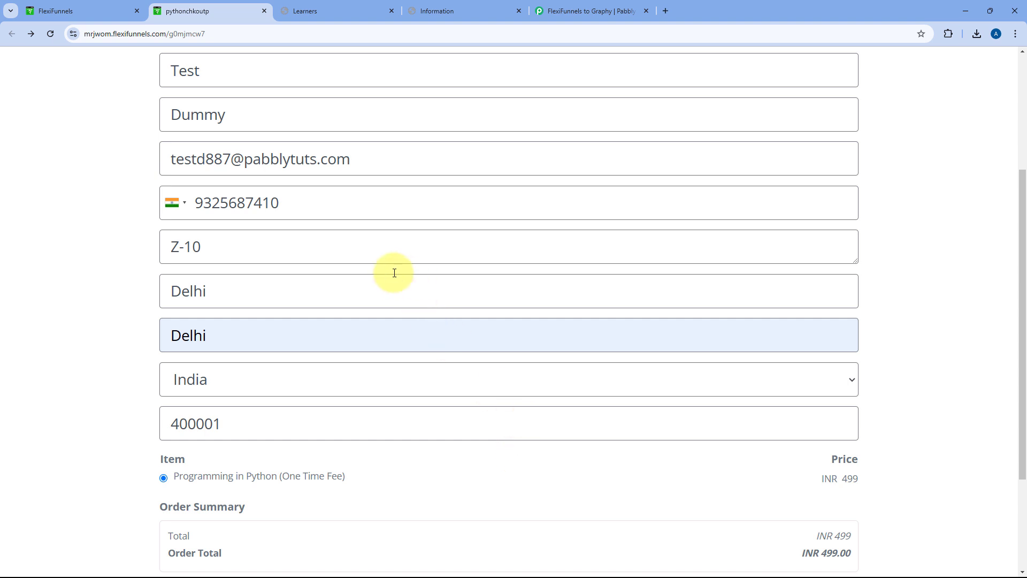
scroll(394, 275, "down", 3)
left_click(465, 547)
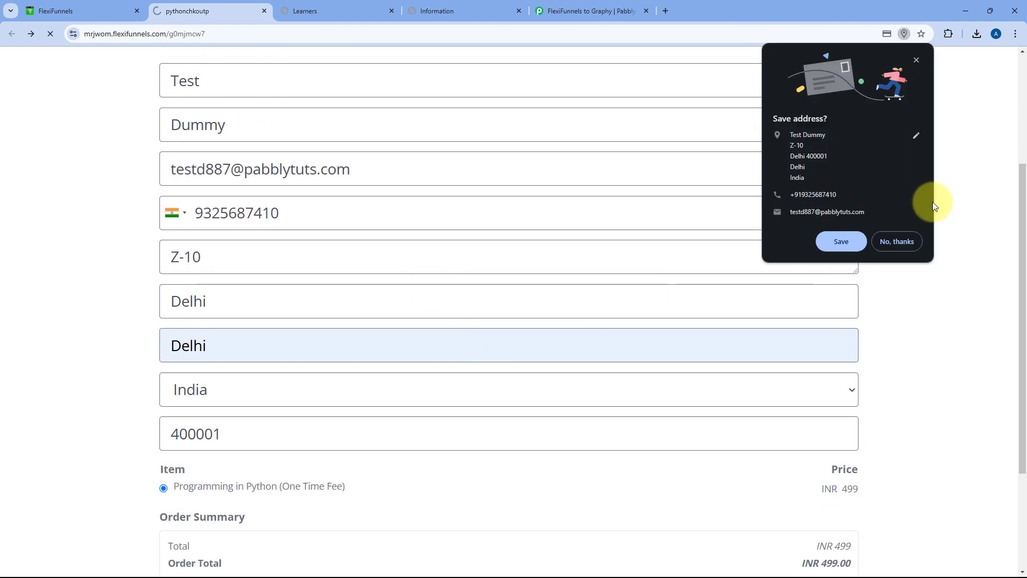
left_click(896, 239)
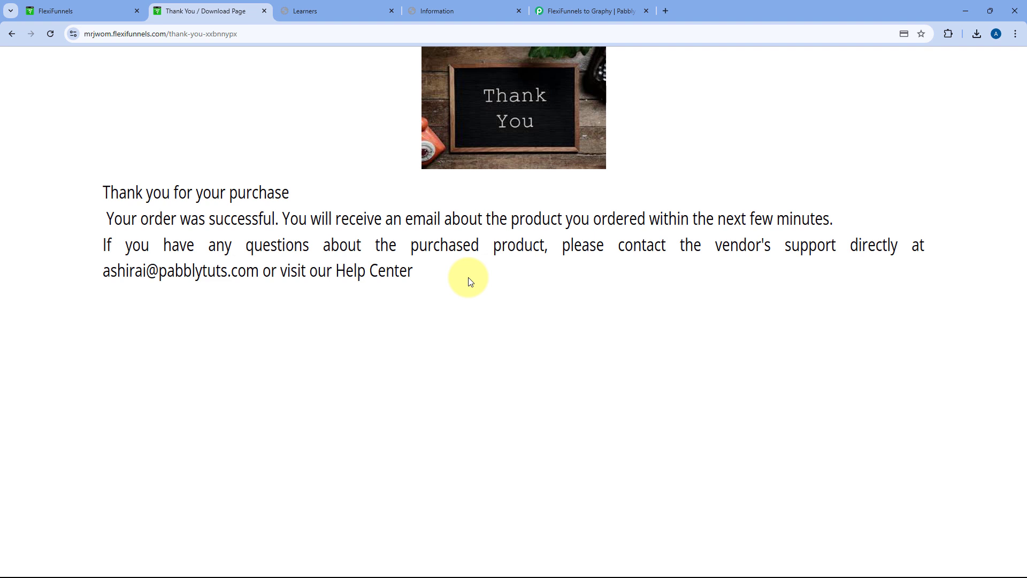
Refresh the Python Course Learners list and check the newly enrolled buyer's row
left_click(328, 13)
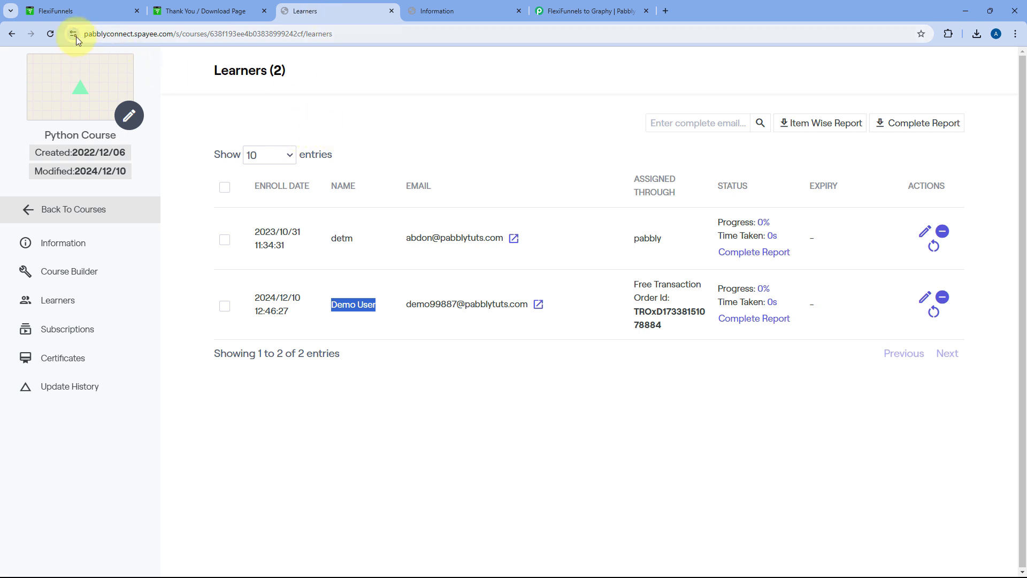
left_click(49, 35)
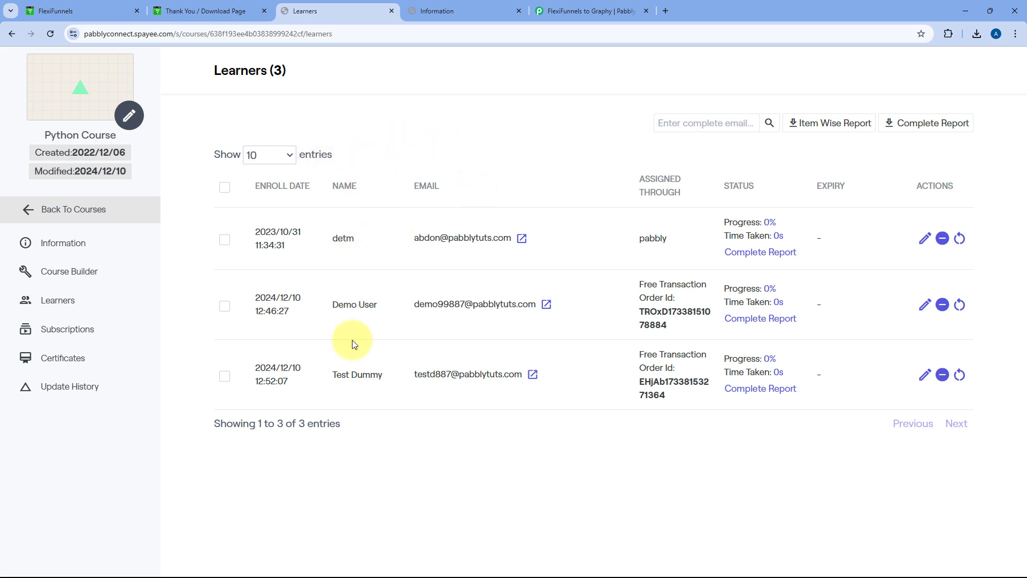
left_click_drag(333, 375, 380, 377)
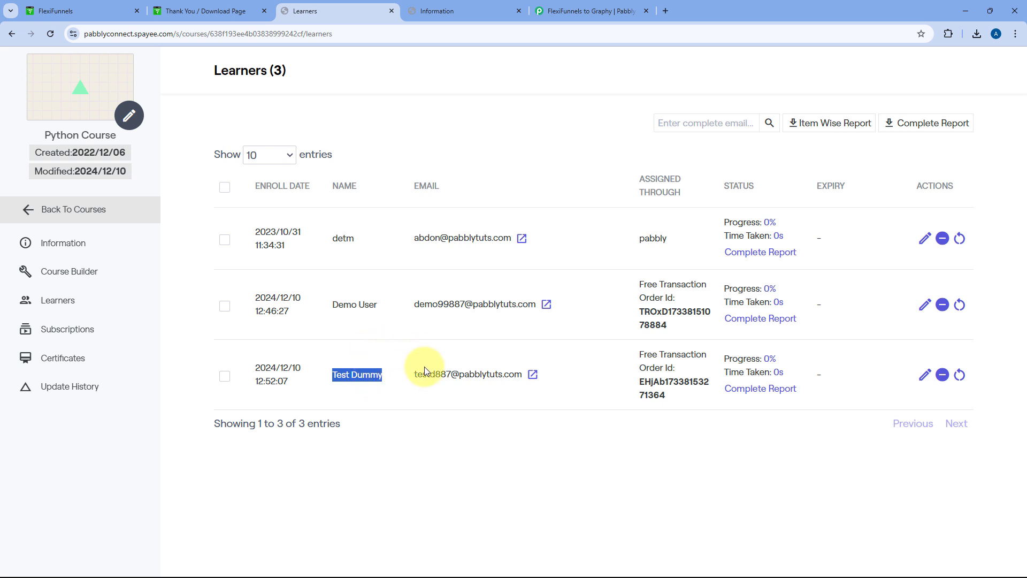
left_click_drag(385, 376, 330, 375)
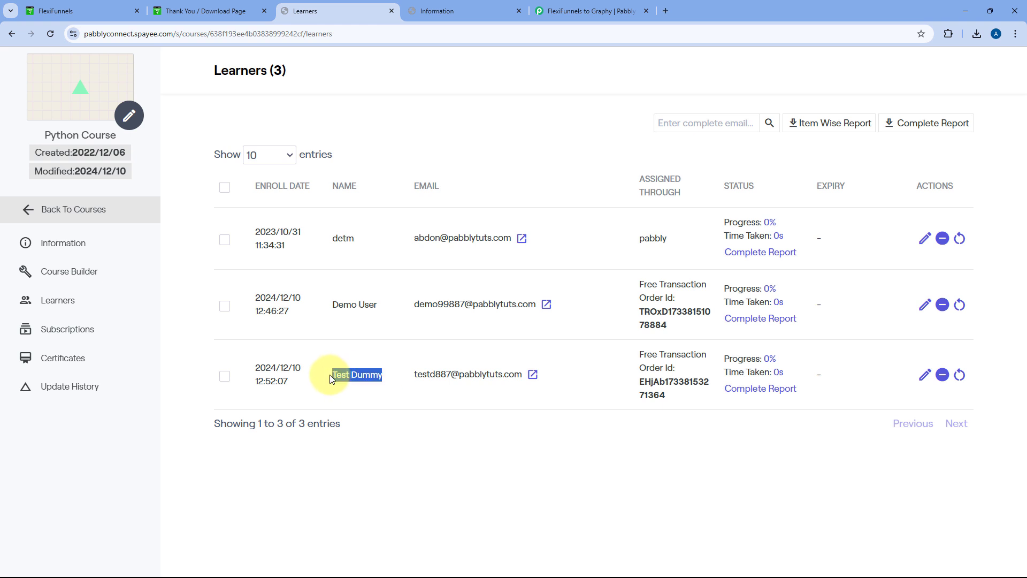
Open the new learner's User Details profile and check the stored mobile number
left_click(531, 376)
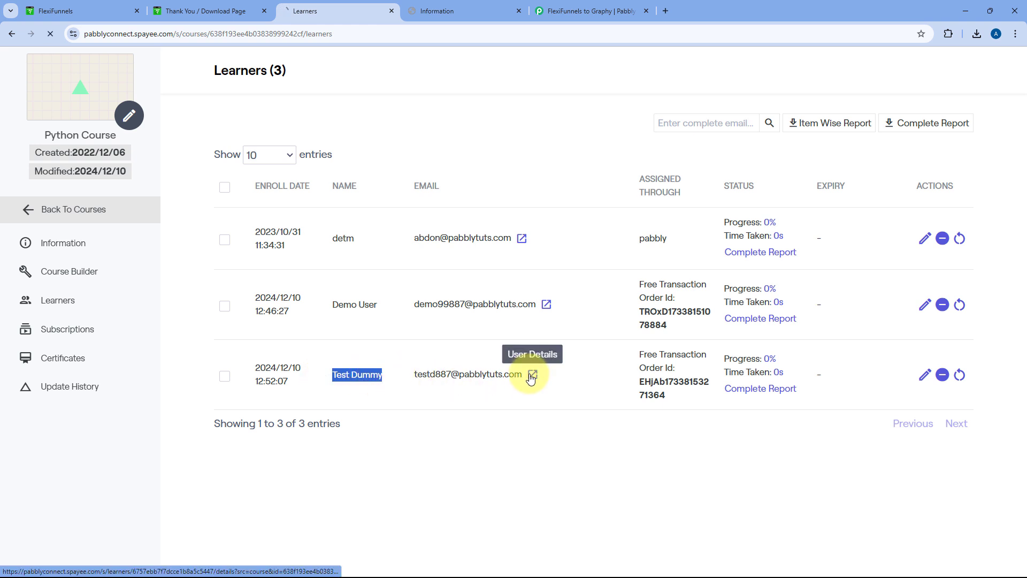
left_click_drag(345, 317, 294, 289)
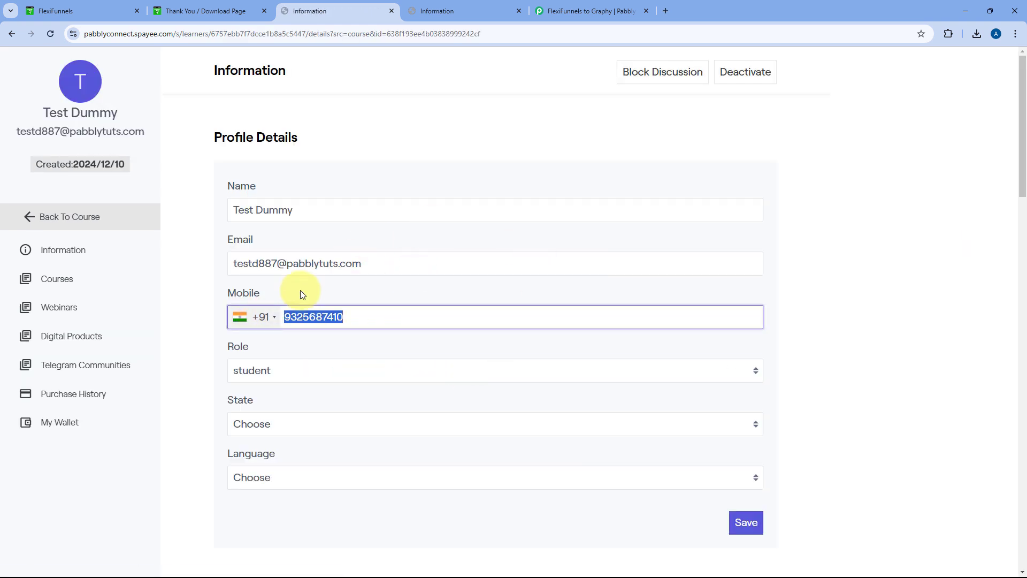
left_click(551, 11)
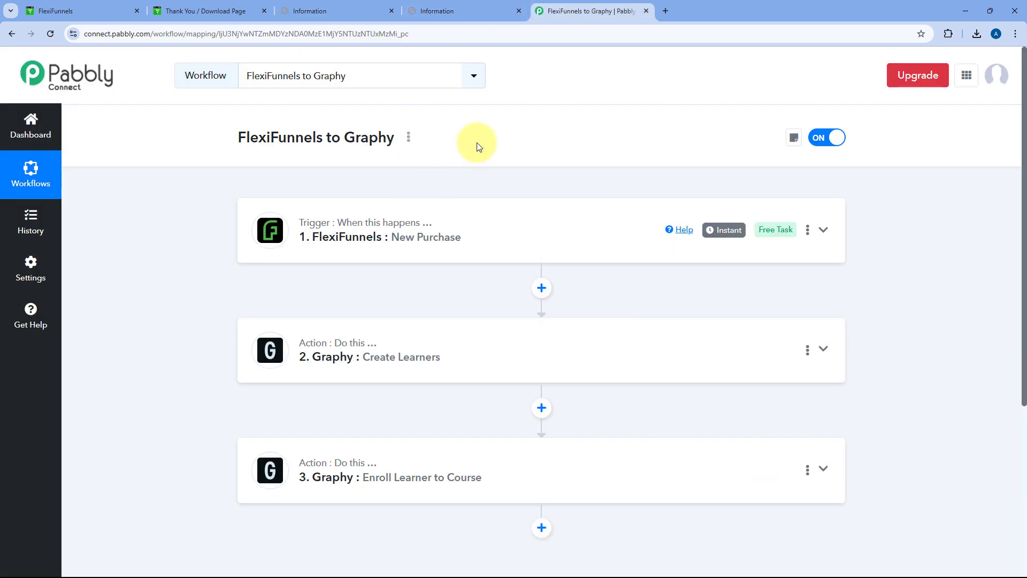